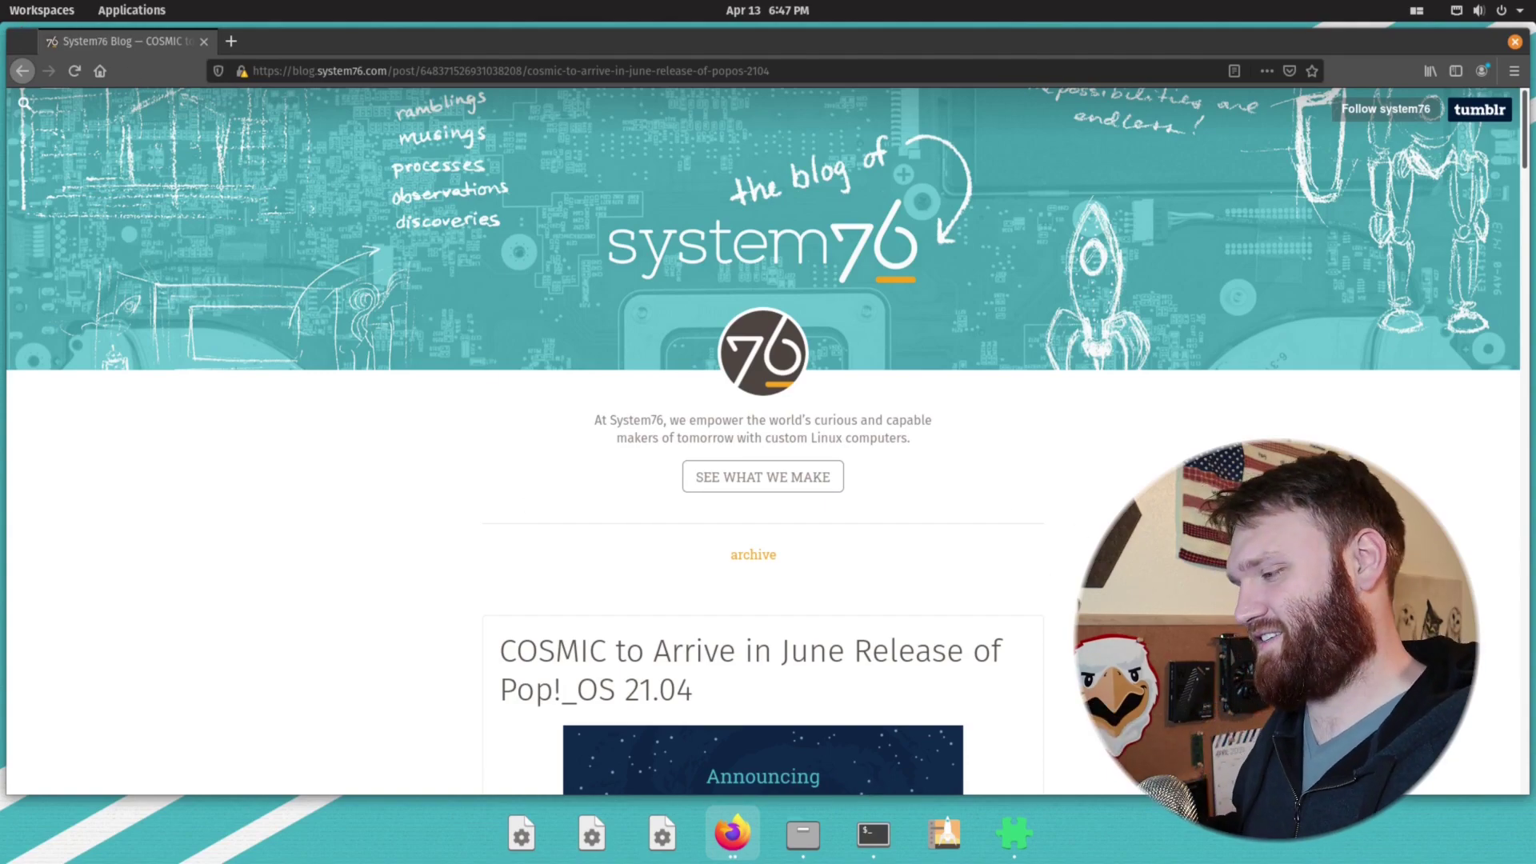
Step: Scroll the System76 COSMIC post down to the announcement image showing two tiled windows
{"action": "scroll", "coordinate": [803, 480], "scroll_direction": "down", "scroll_amount": 3}
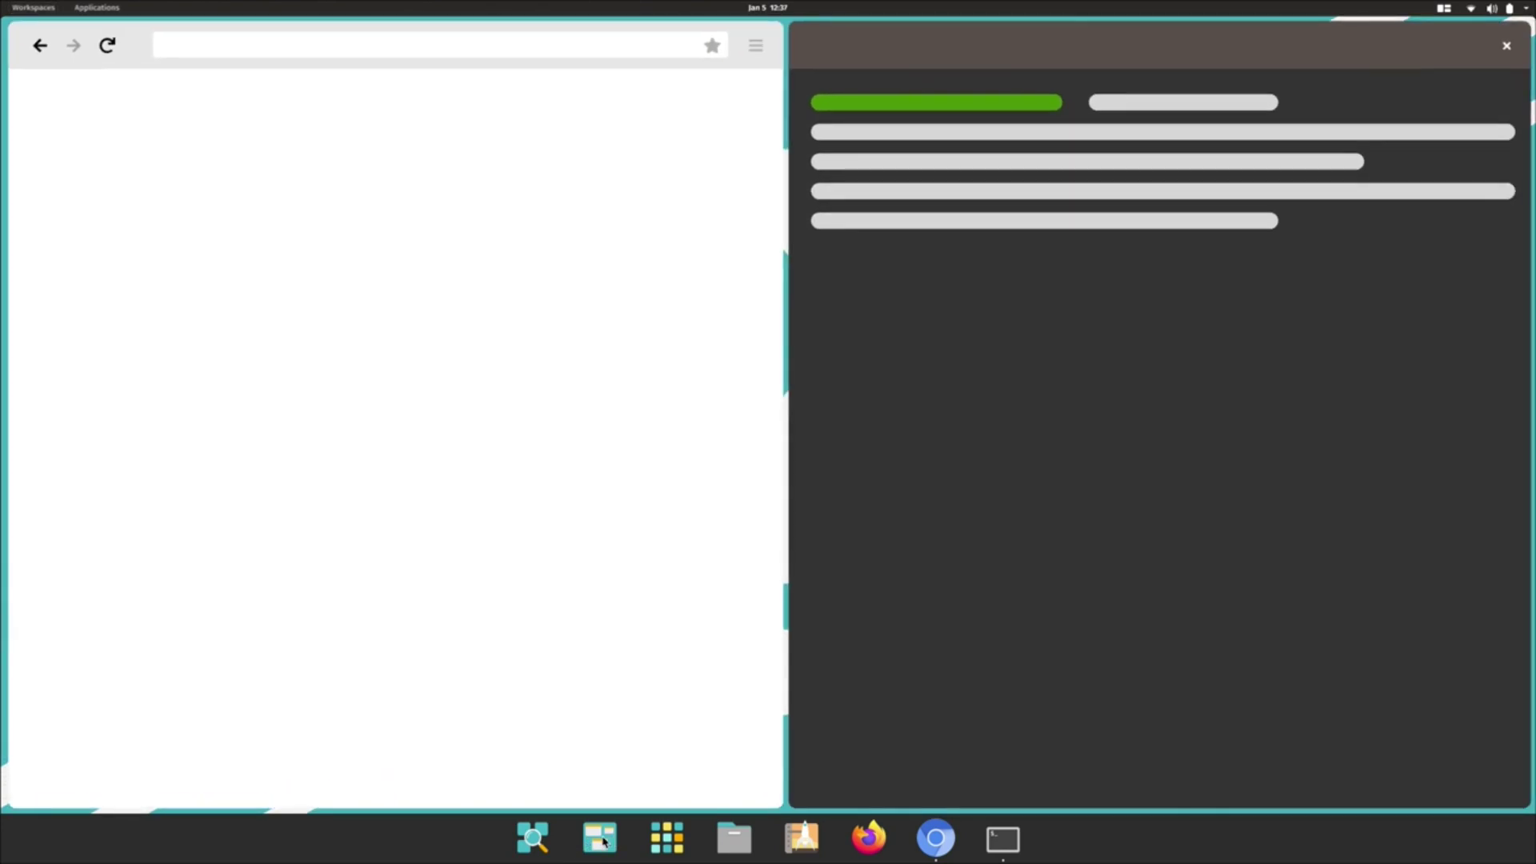
Step: Search 'desktop' in the launcher, go to Dock settings and turn off Show Dock on the Desktop
{"action": "left_click", "coordinate": [662, 846]}
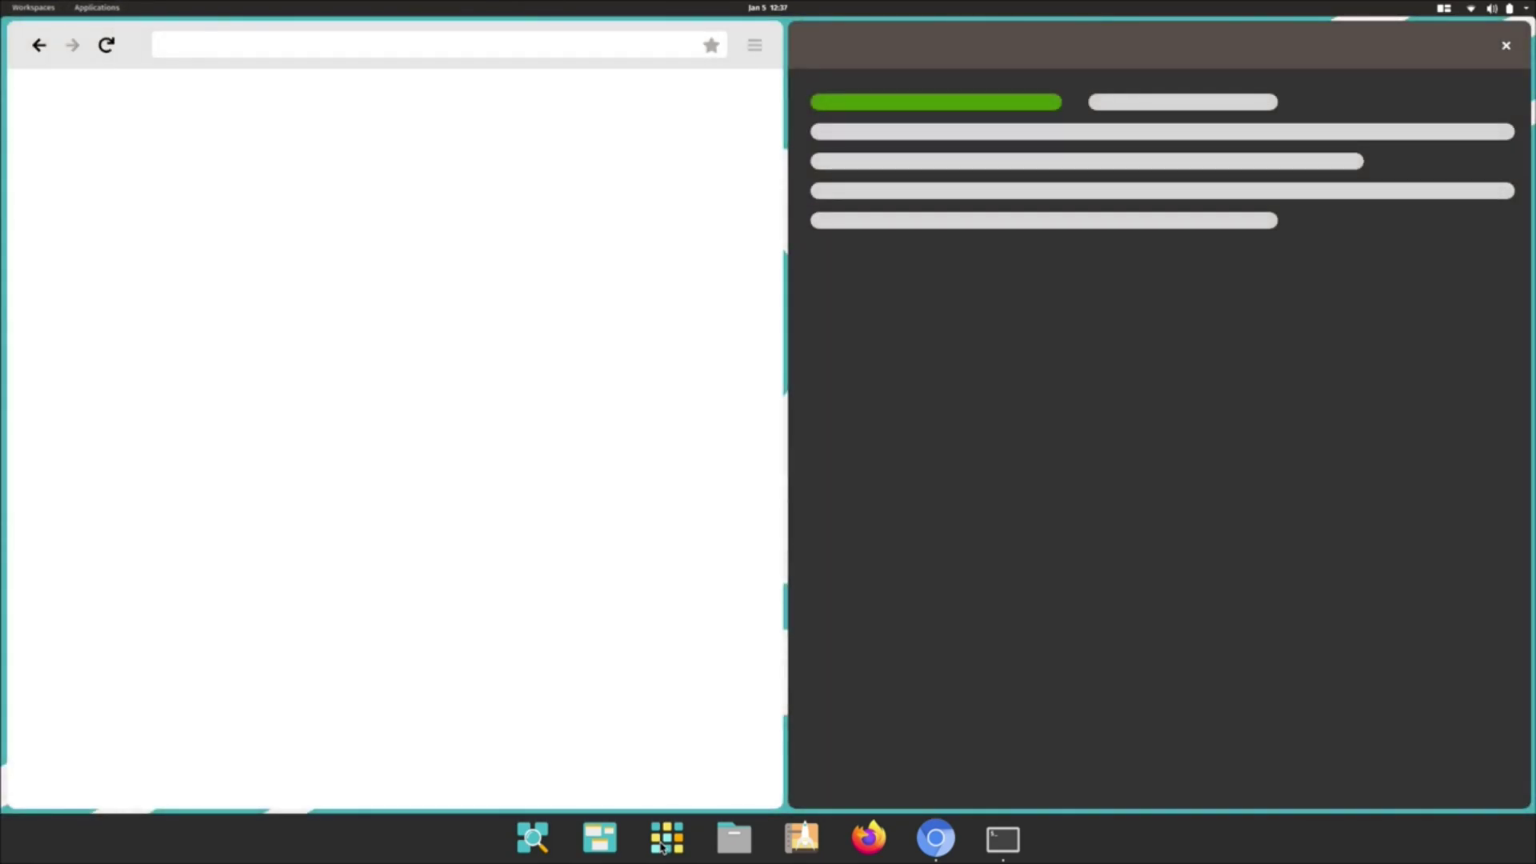
{"action": "left_click", "coordinate": [533, 839]}
{"action": "type", "text": "d"}
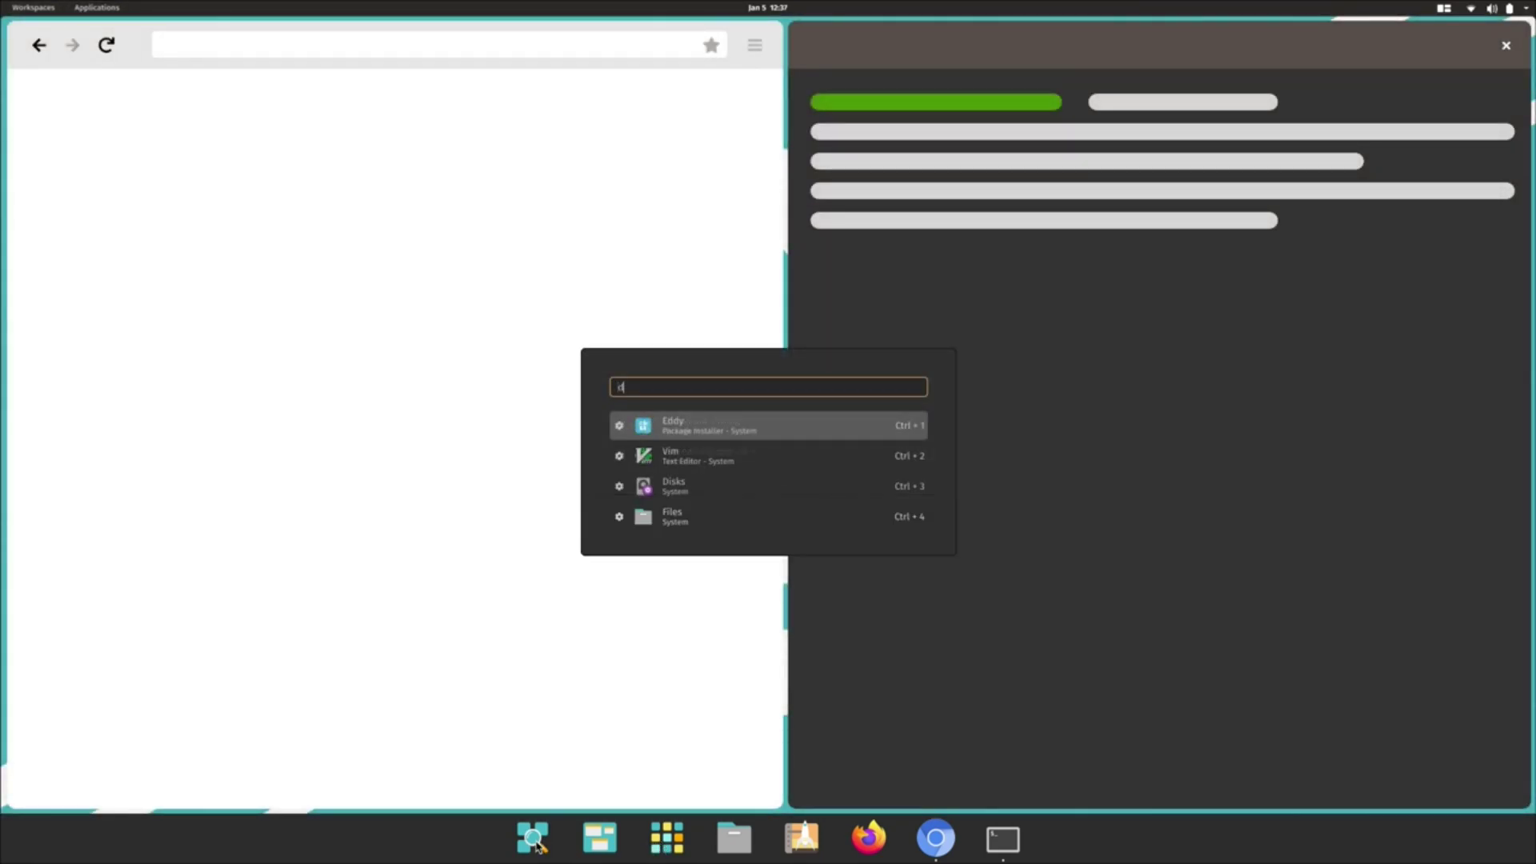
{"action": "type", "text": "eskto"}
{"action": "key", "text": "Return"}
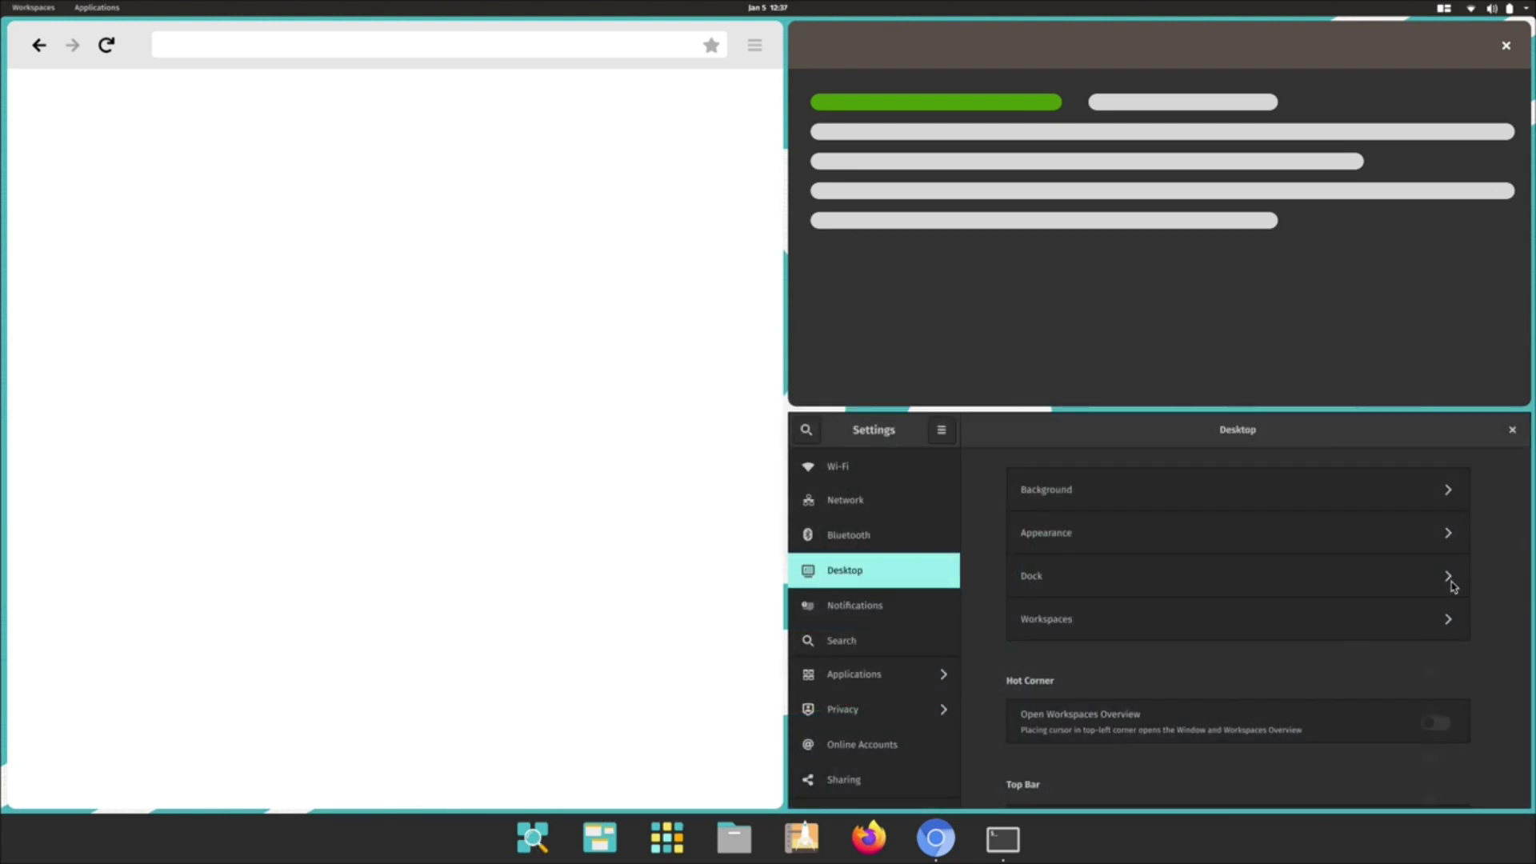
{"action": "left_click", "coordinate": [1450, 578]}
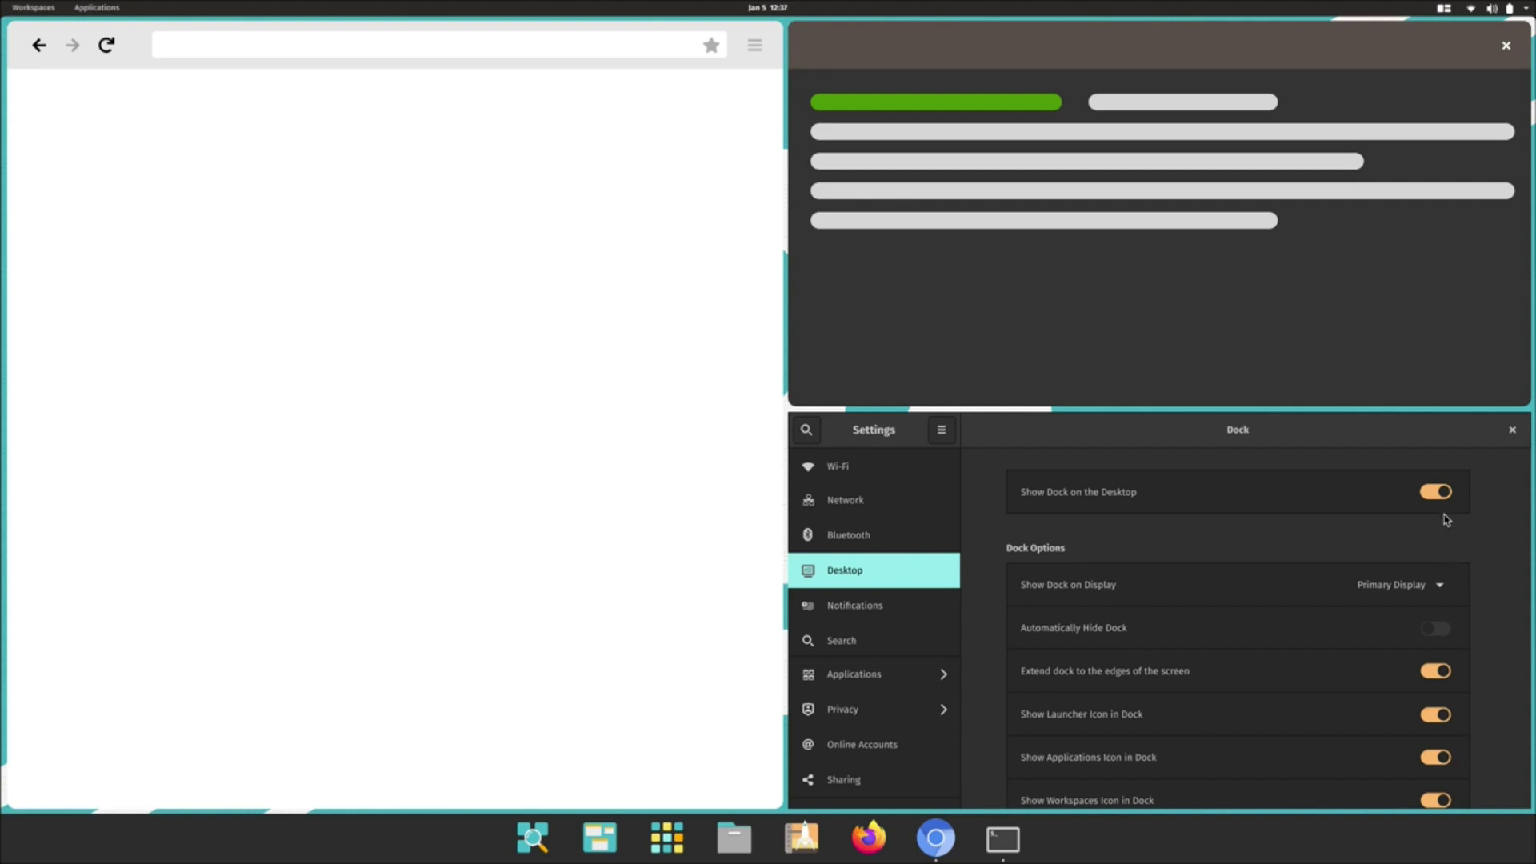
{"action": "left_click", "coordinate": [1440, 492]}
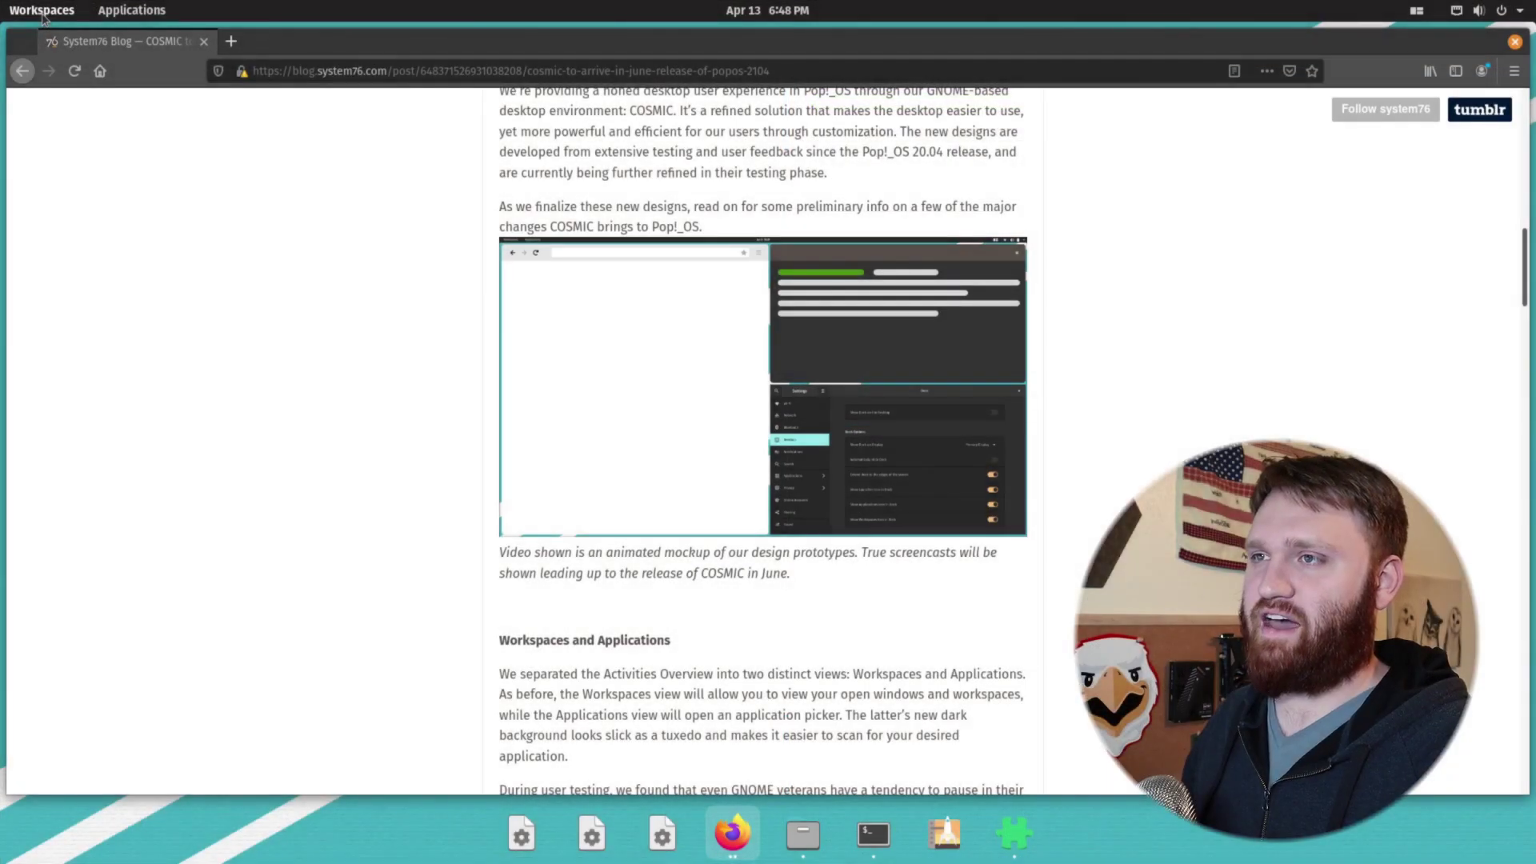
Step: Compare the Workspaces overview with the Applications grid, ending back on Workspaces
{"action": "left_click", "coordinate": [44, 12]}
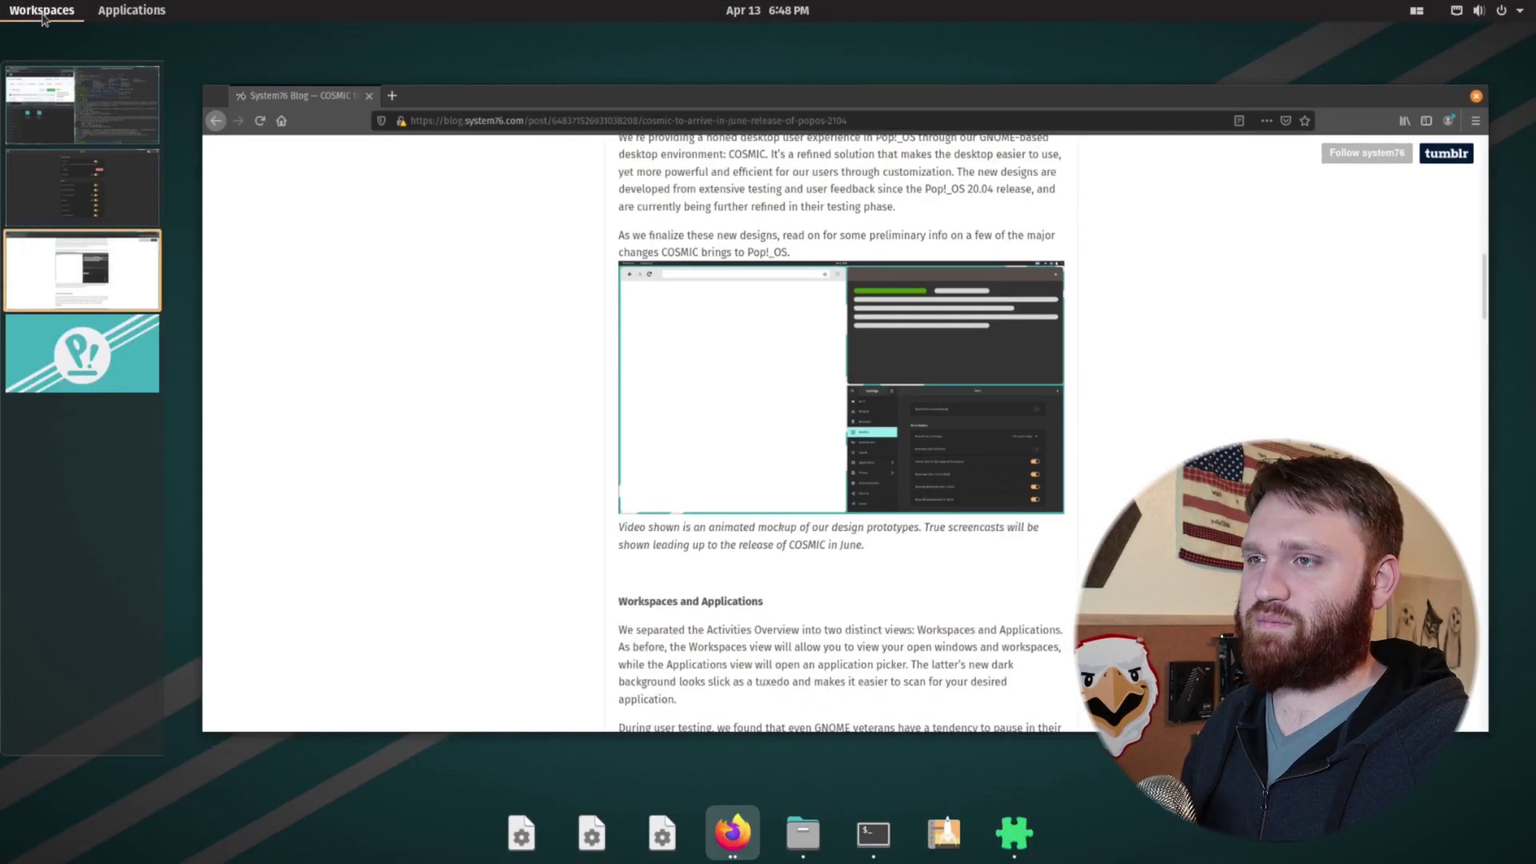
{"action": "left_click", "coordinate": [129, 13]}
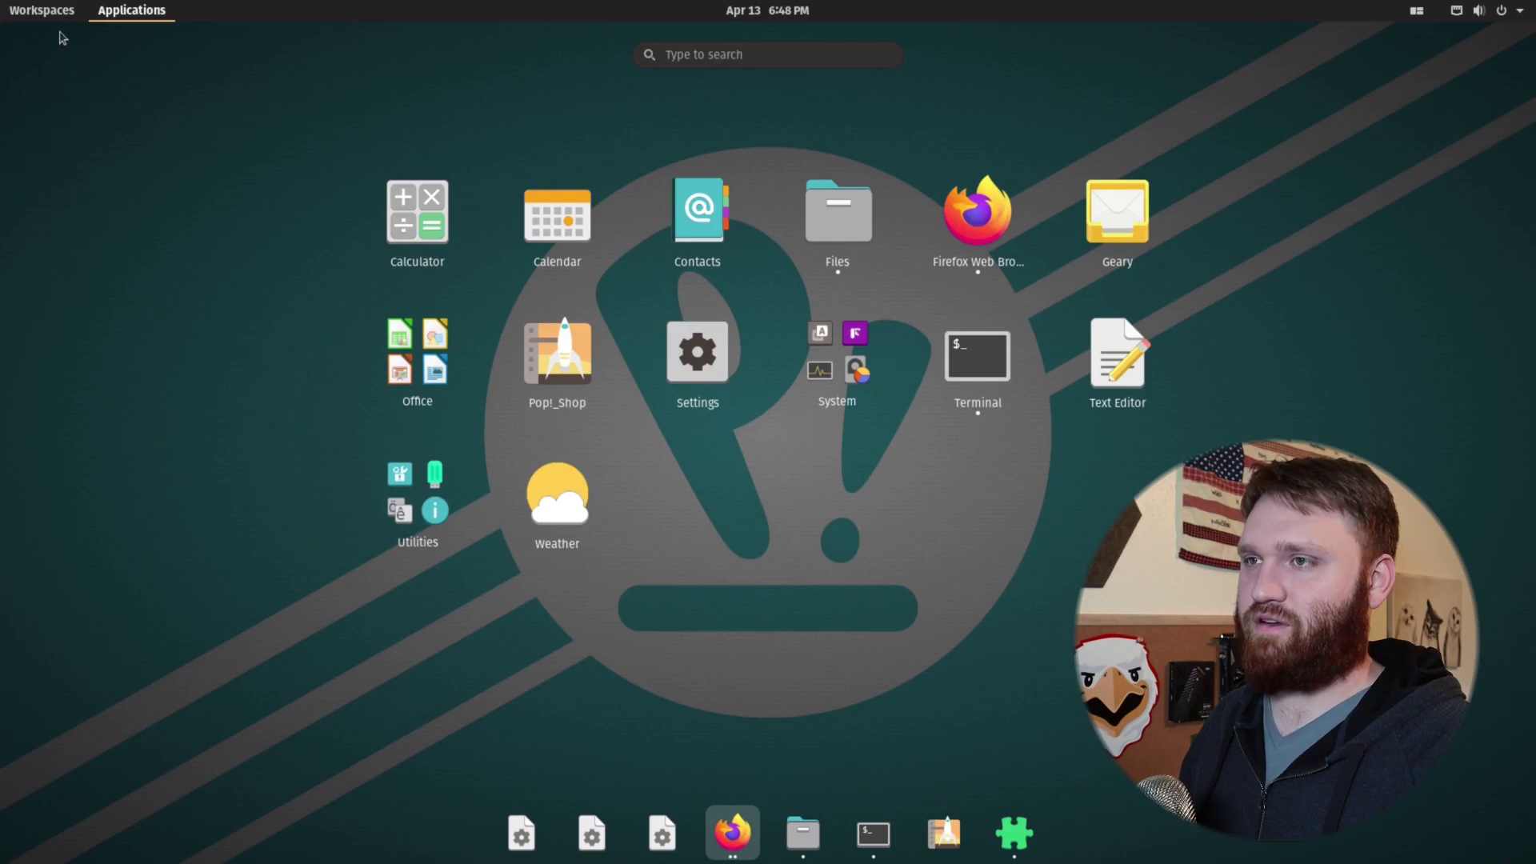
{"action": "left_click", "coordinate": [44, 12]}
Step: Bring the blog window forward and scroll the post to The Super Key section
{"action": "left_click", "coordinate": [435, 287]}
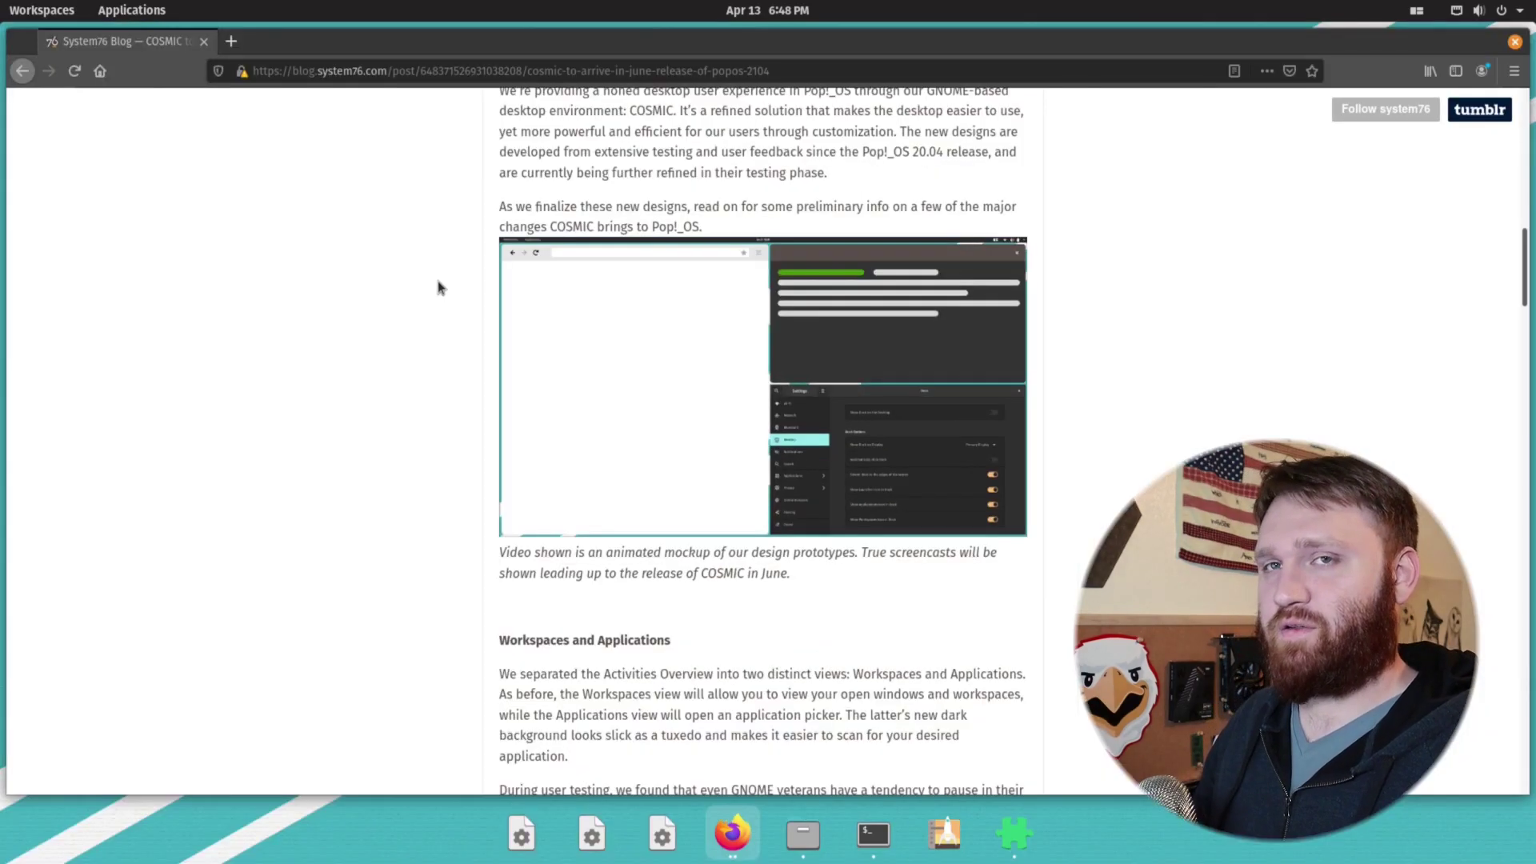
{"action": "scroll", "coordinate": [415, 377], "scroll_direction": "down", "scroll_amount": 3}
{"action": "left_click_drag", "start_coordinate": [804, 601], "coordinate": [508, 404]}
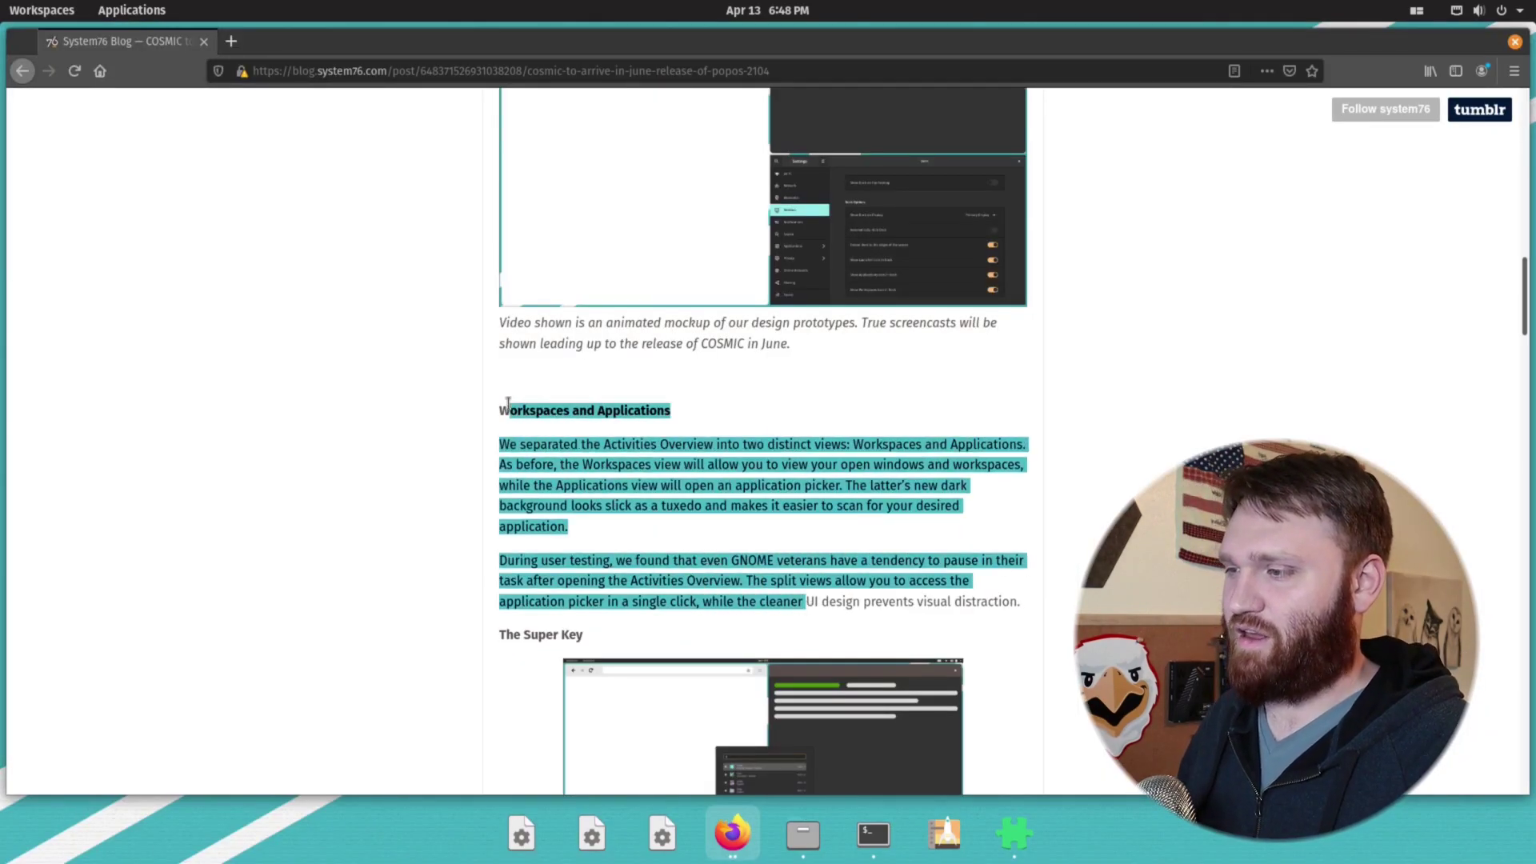
{"action": "left_click", "coordinate": [629, 409]}
{"action": "scroll", "coordinate": [769, 453], "scroll_direction": "down", "scroll_amount": 3}
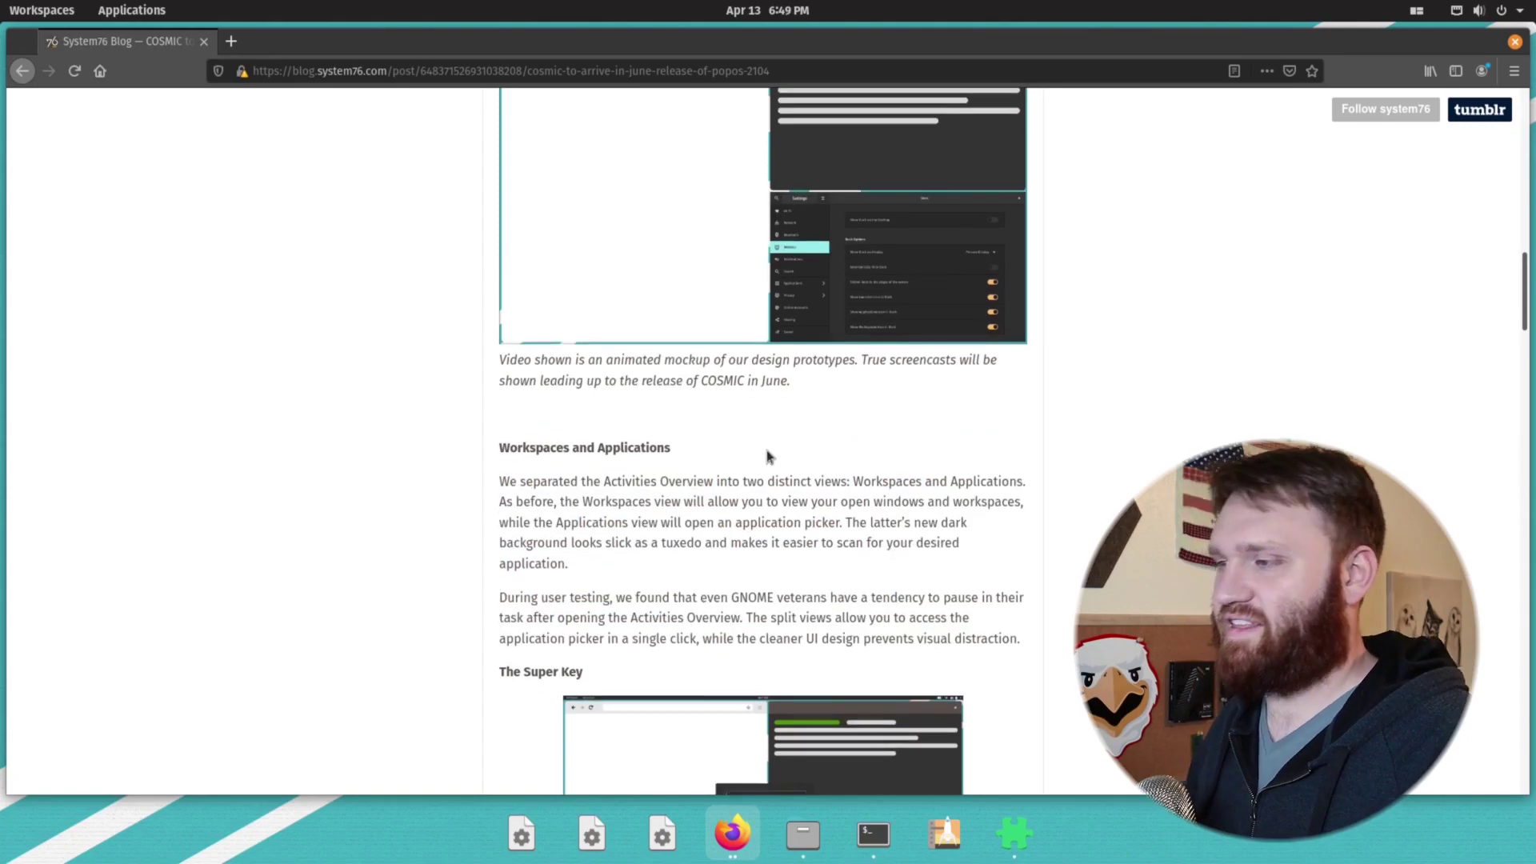
{"action": "scroll", "coordinate": [773, 452], "scroll_direction": "down", "scroll_amount": 2}
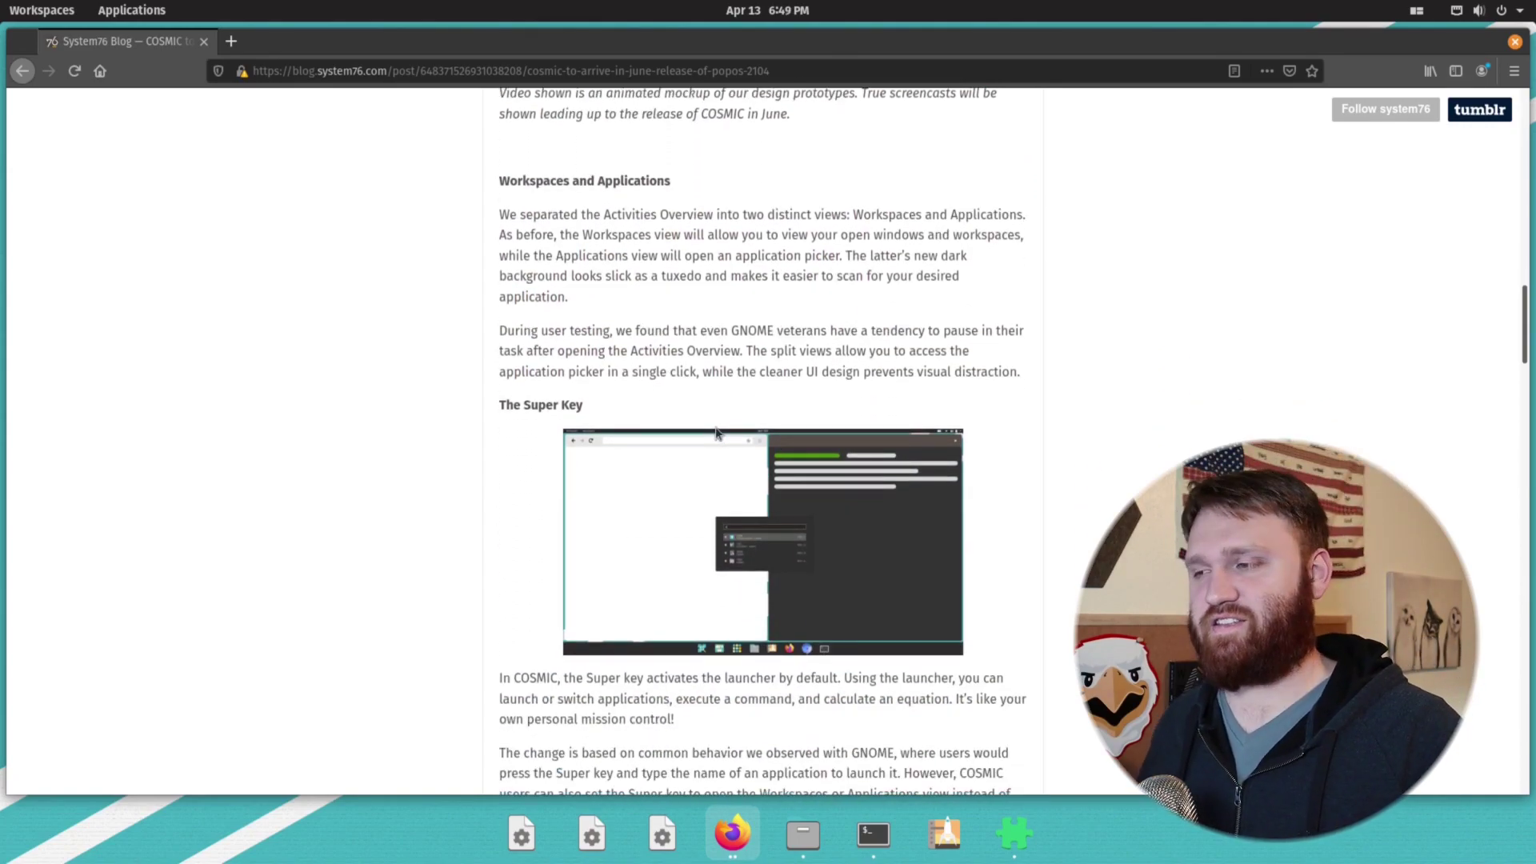
{"action": "scroll", "coordinate": [717, 432], "scroll_direction": "down", "scroll_amount": 3}
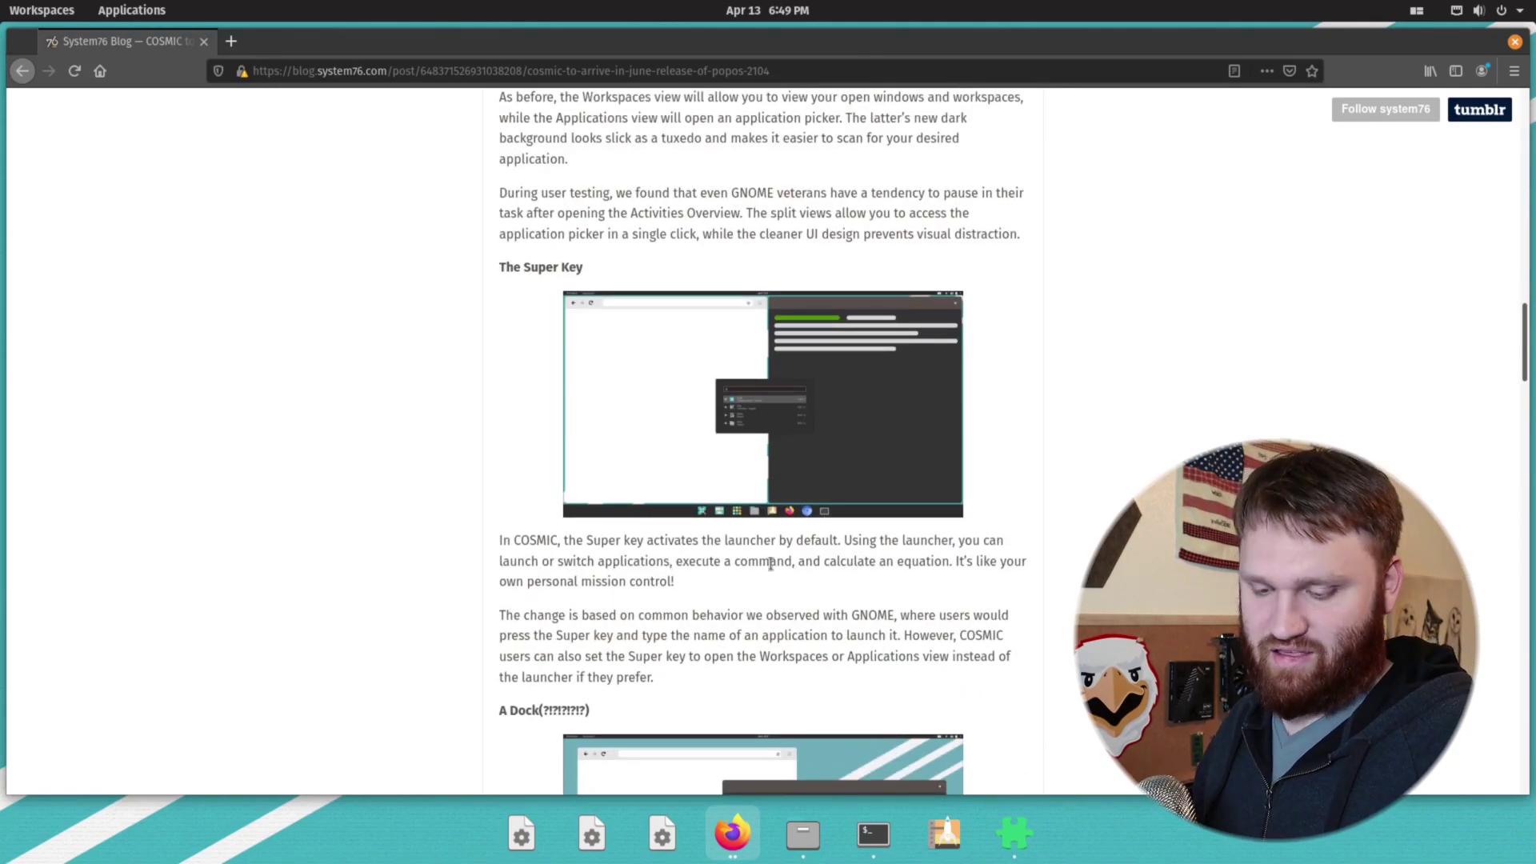
Step: Toggle the overview with Super, then scroll the post to the 'A Dock' section
{"action": "key", "text": "super"}
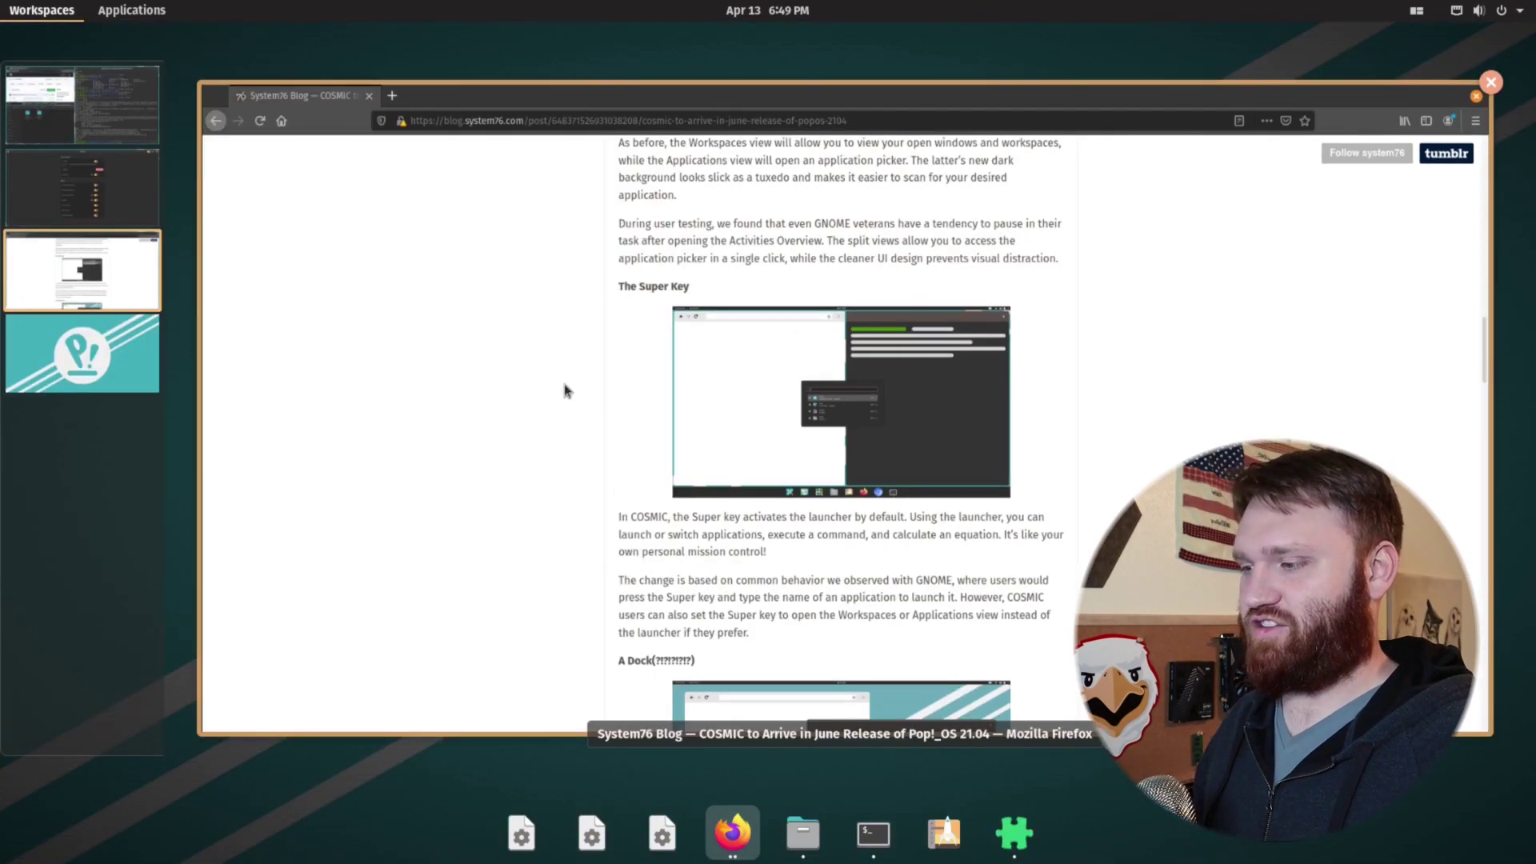
{"action": "key", "text": "super"}
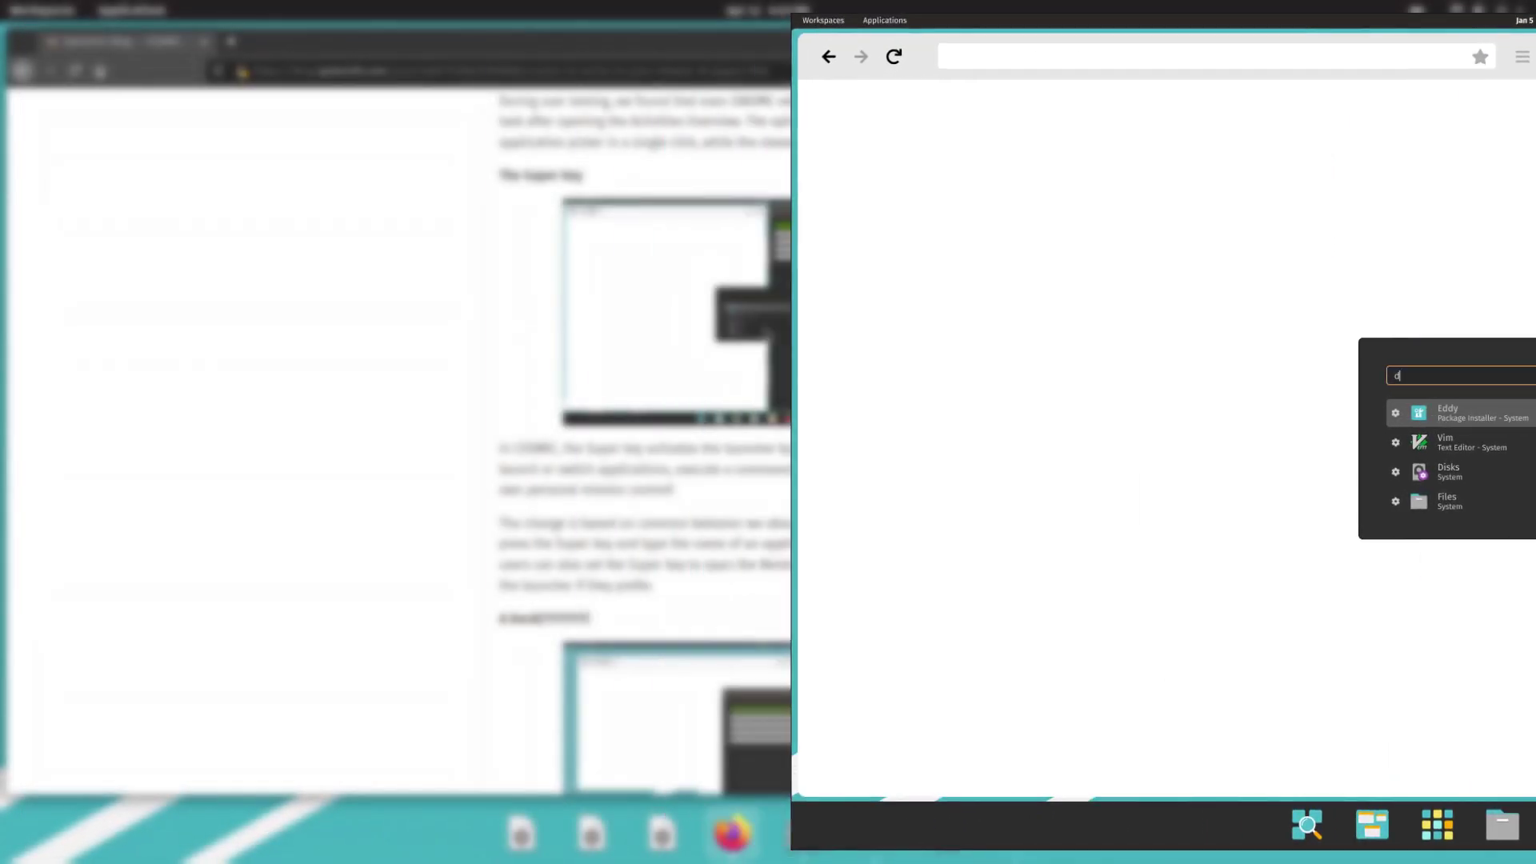
{"action": "scroll", "coordinate": [832, 543], "scroll_direction": "down", "scroll_amount": 10}
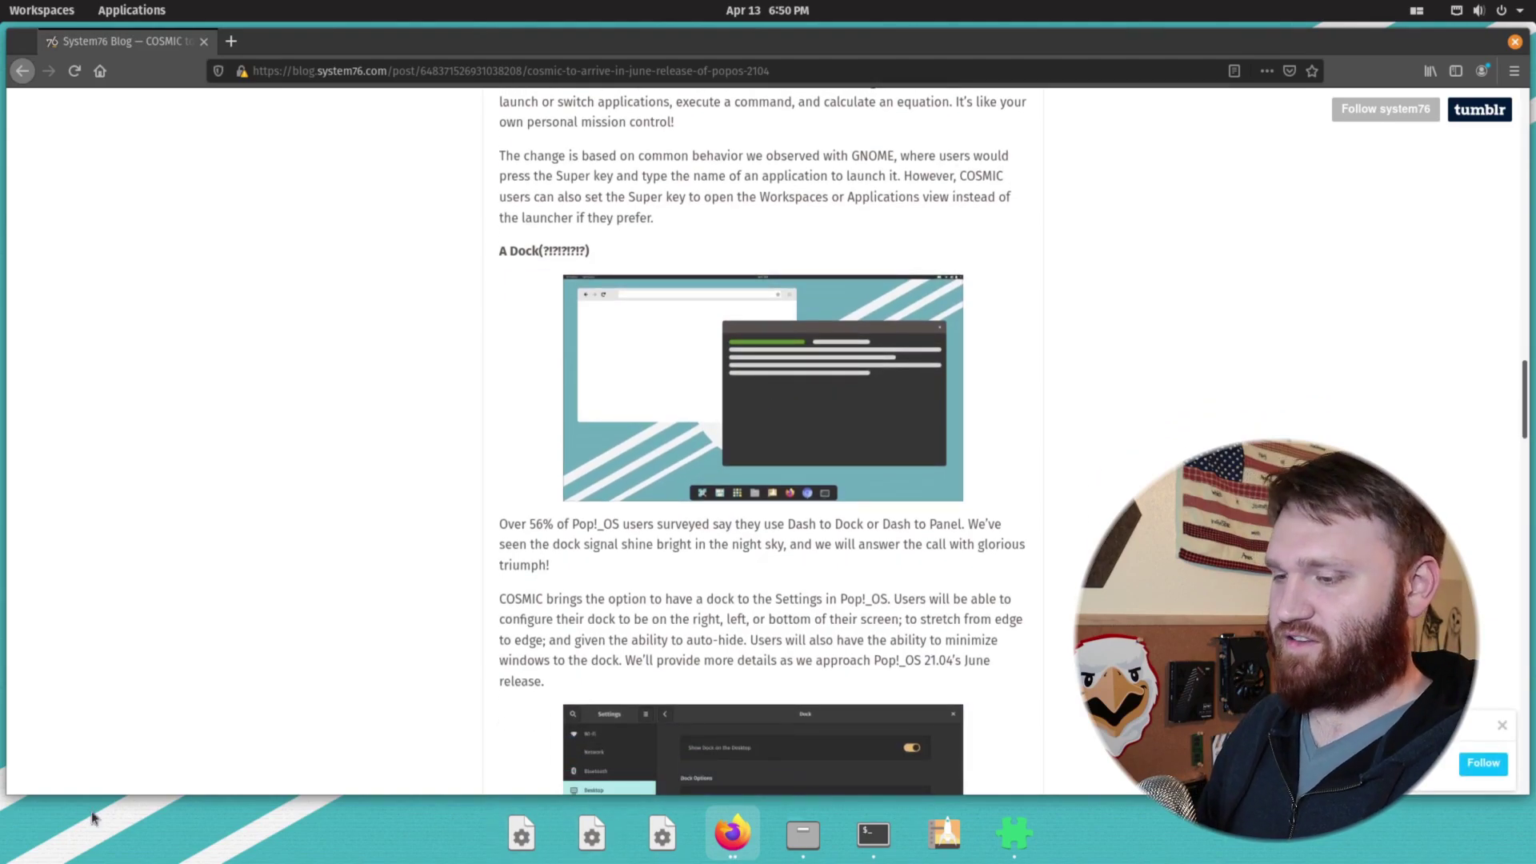
Step: On workspace 2, show Extensions with Pop COSMIC and Ubuntu Dock enabled
{"action": "left_click", "coordinate": [51, 14]}
{"action": "left_click", "coordinate": [97, 169]}
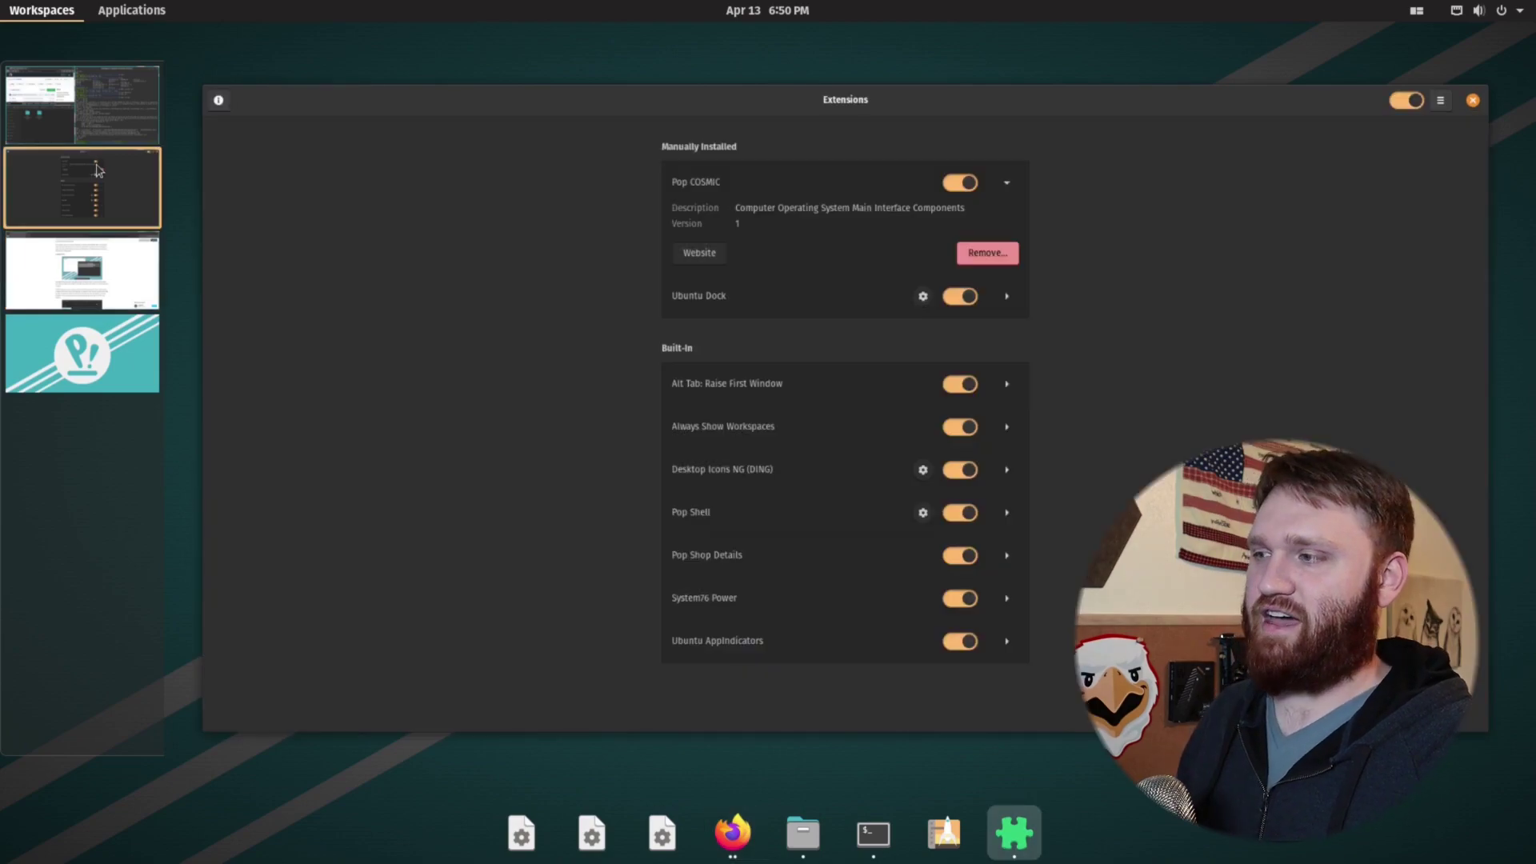
{"action": "left_click", "coordinate": [819, 281]}
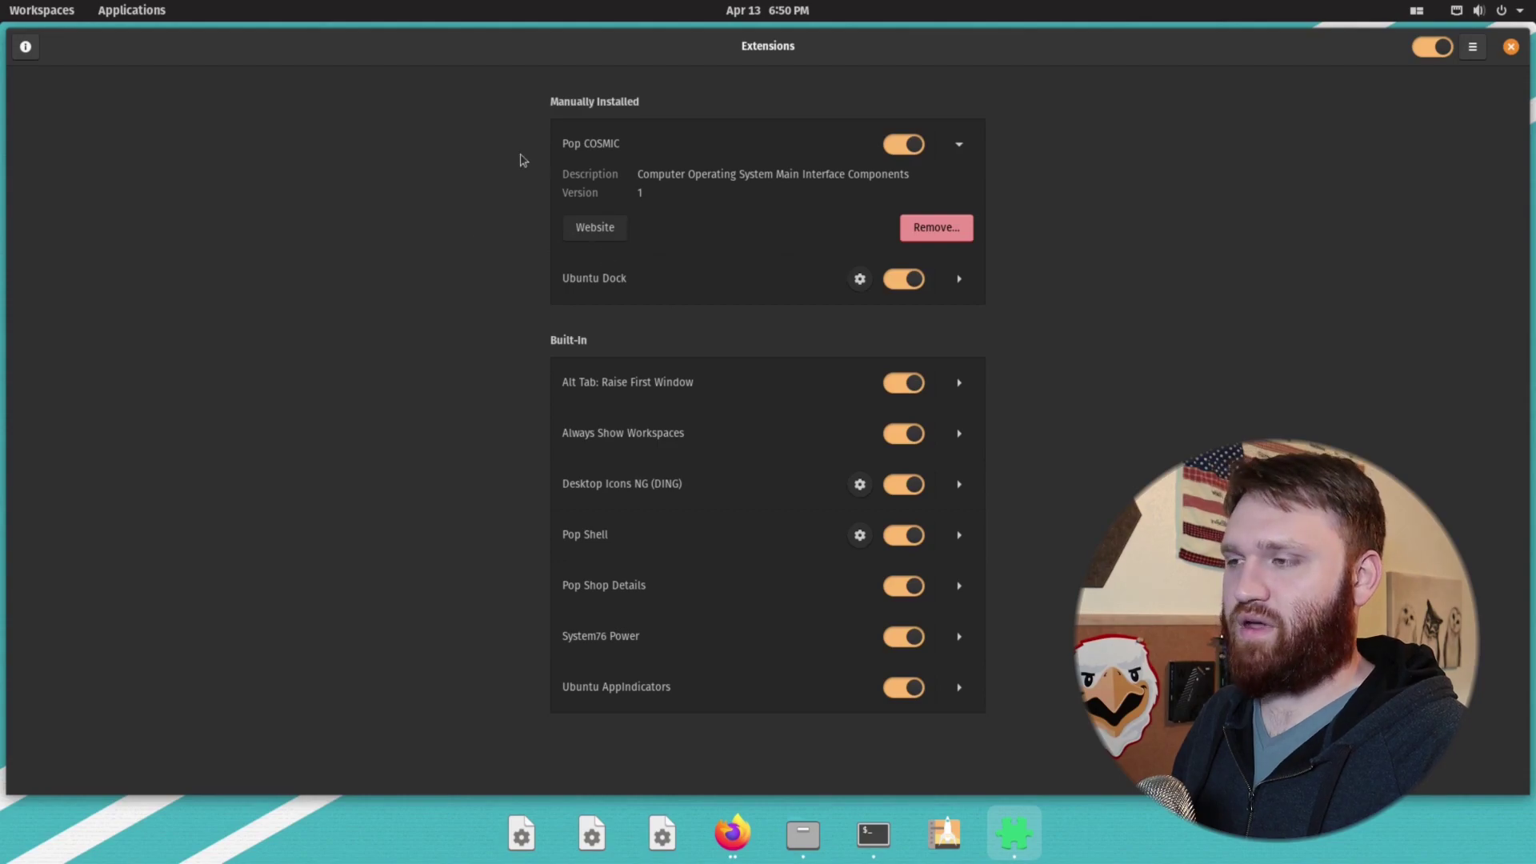
{"action": "left_click", "coordinate": [57, 12]}
Step: On the first workspace, browse the pop-os/cosmic repo page and close the Files window
{"action": "left_click", "coordinate": [74, 112]}
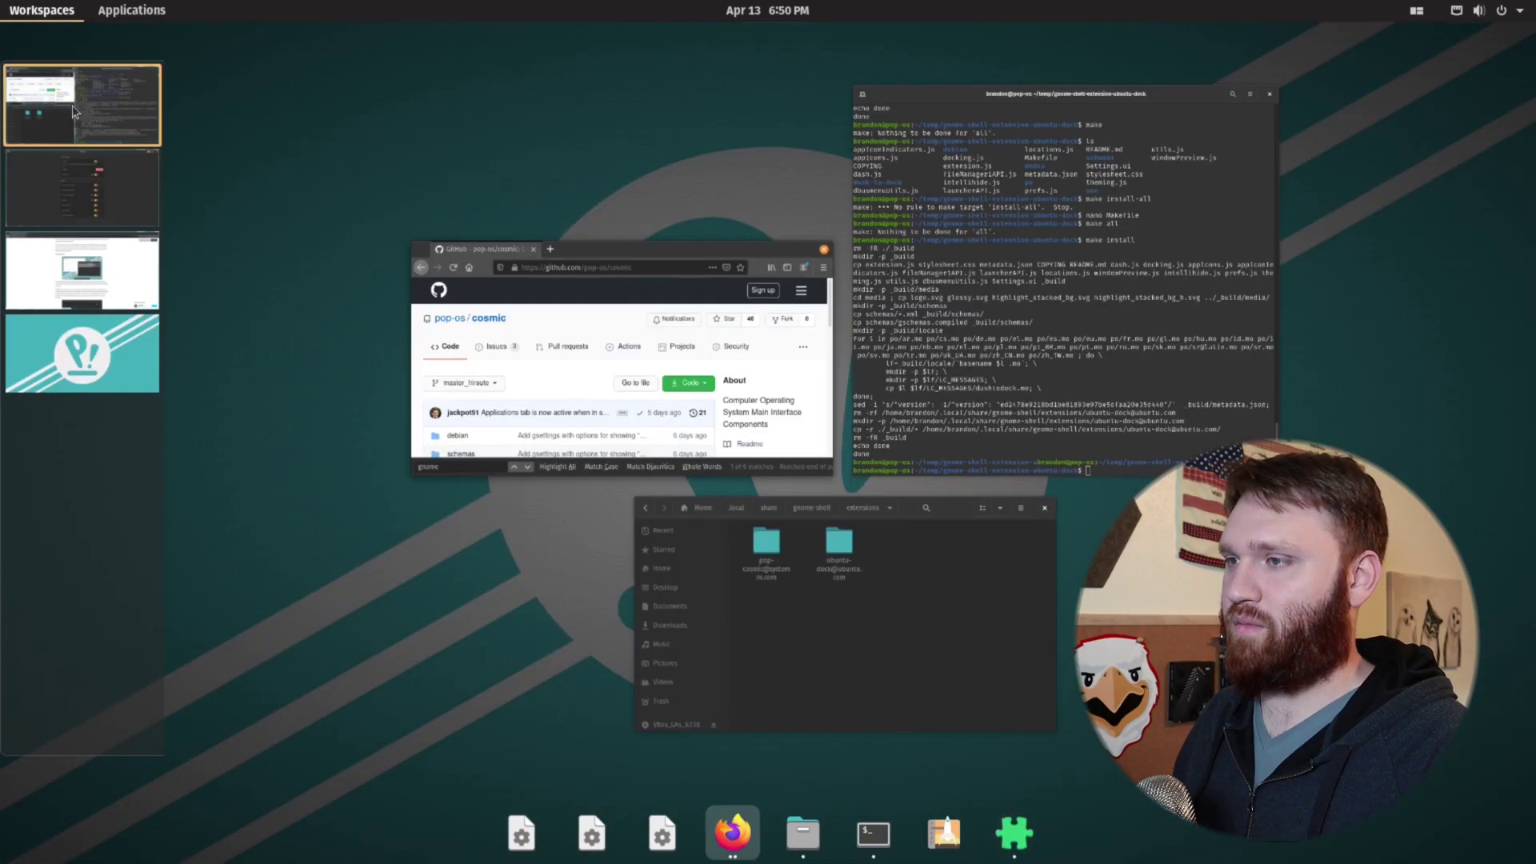
{"action": "left_click", "coordinate": [551, 323]}
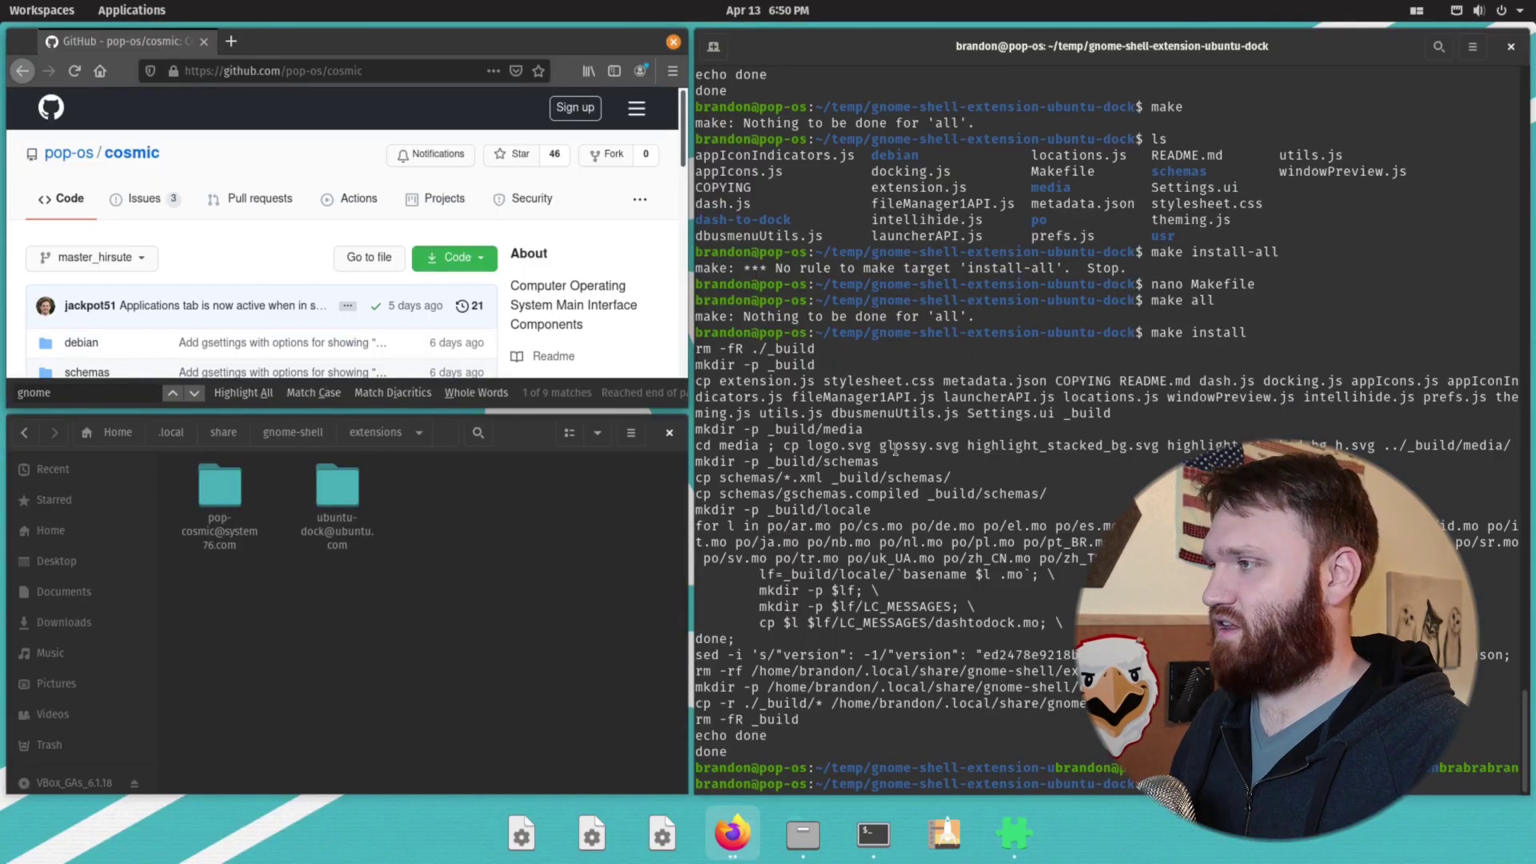
{"action": "scroll", "coordinate": [1091, 385], "scroll_direction": "up", "scroll_amount": 13}
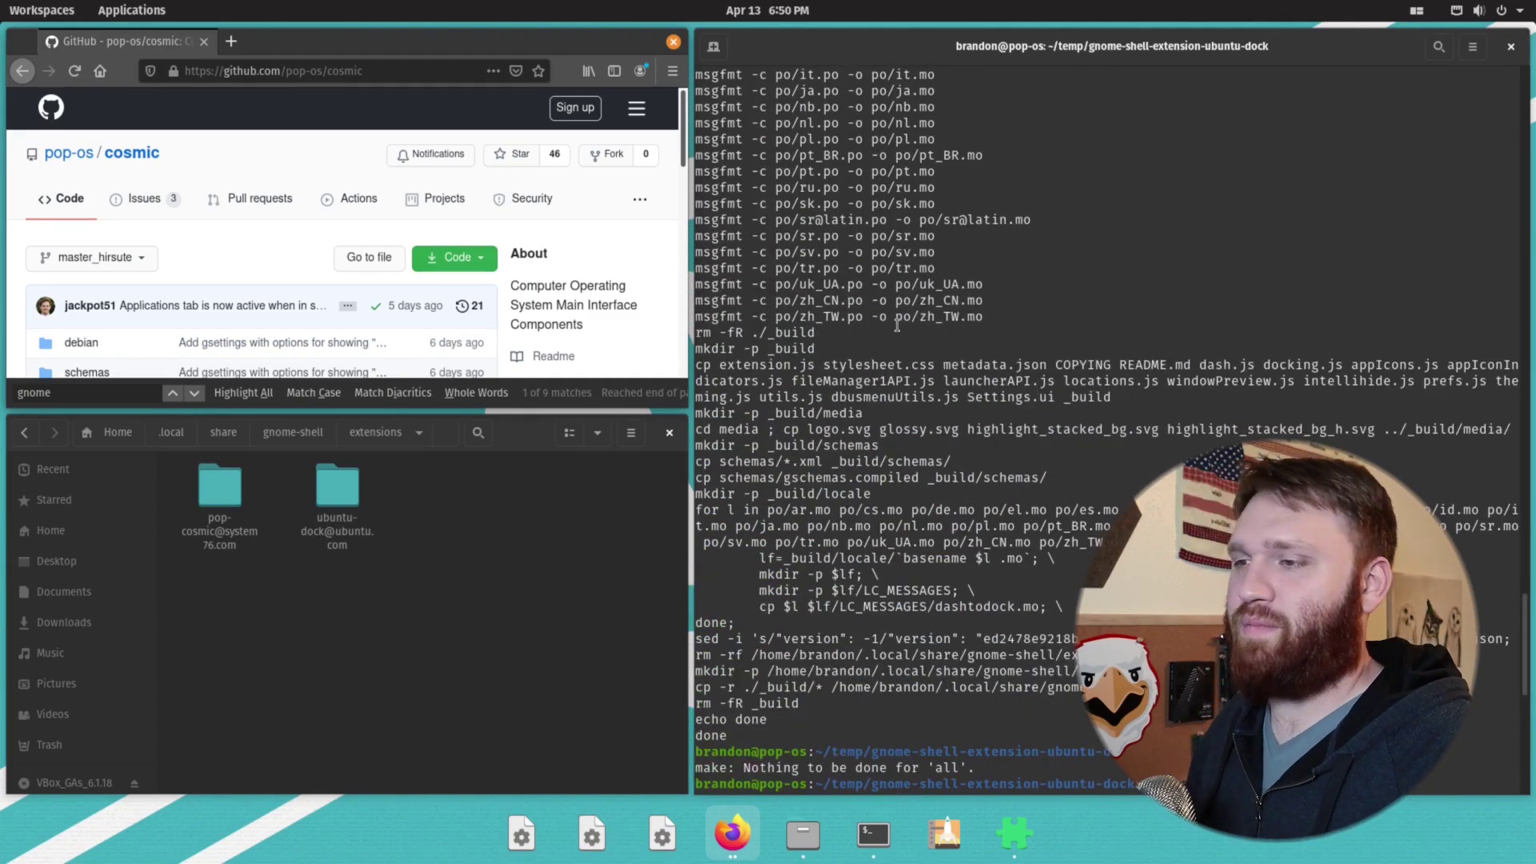
{"action": "scroll", "coordinate": [559, 312], "scroll_direction": "down", "scroll_amount": 1}
{"action": "scroll", "coordinate": [202, 242], "scroll_direction": "down", "scroll_amount": 1}
{"action": "scroll", "coordinate": [202, 242], "scroll_direction": "up", "scroll_amount": 2}
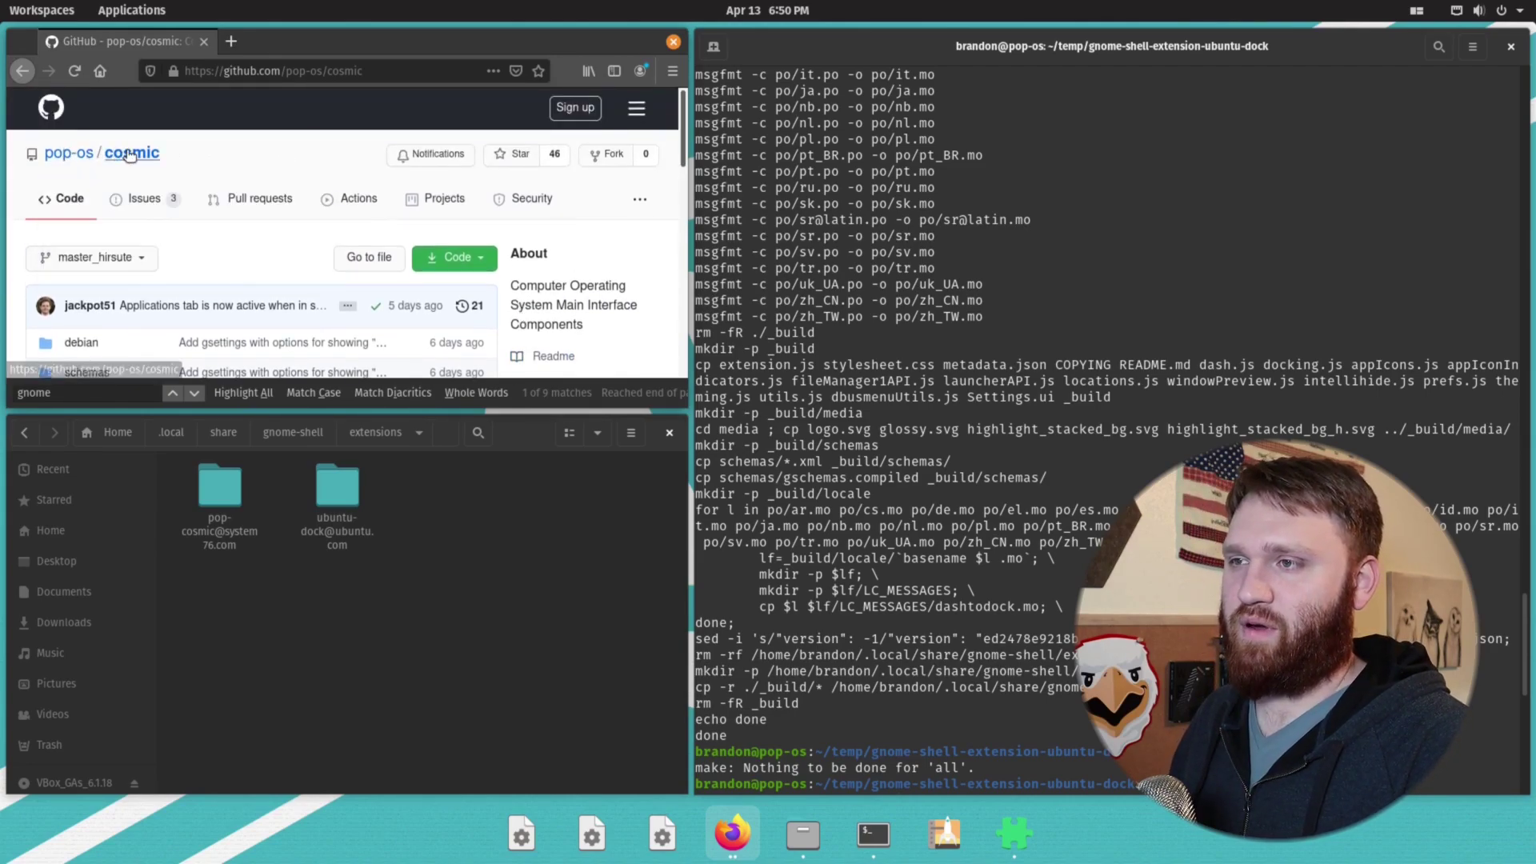
{"action": "scroll", "coordinate": [302, 215], "scroll_direction": "down", "scroll_amount": 8}
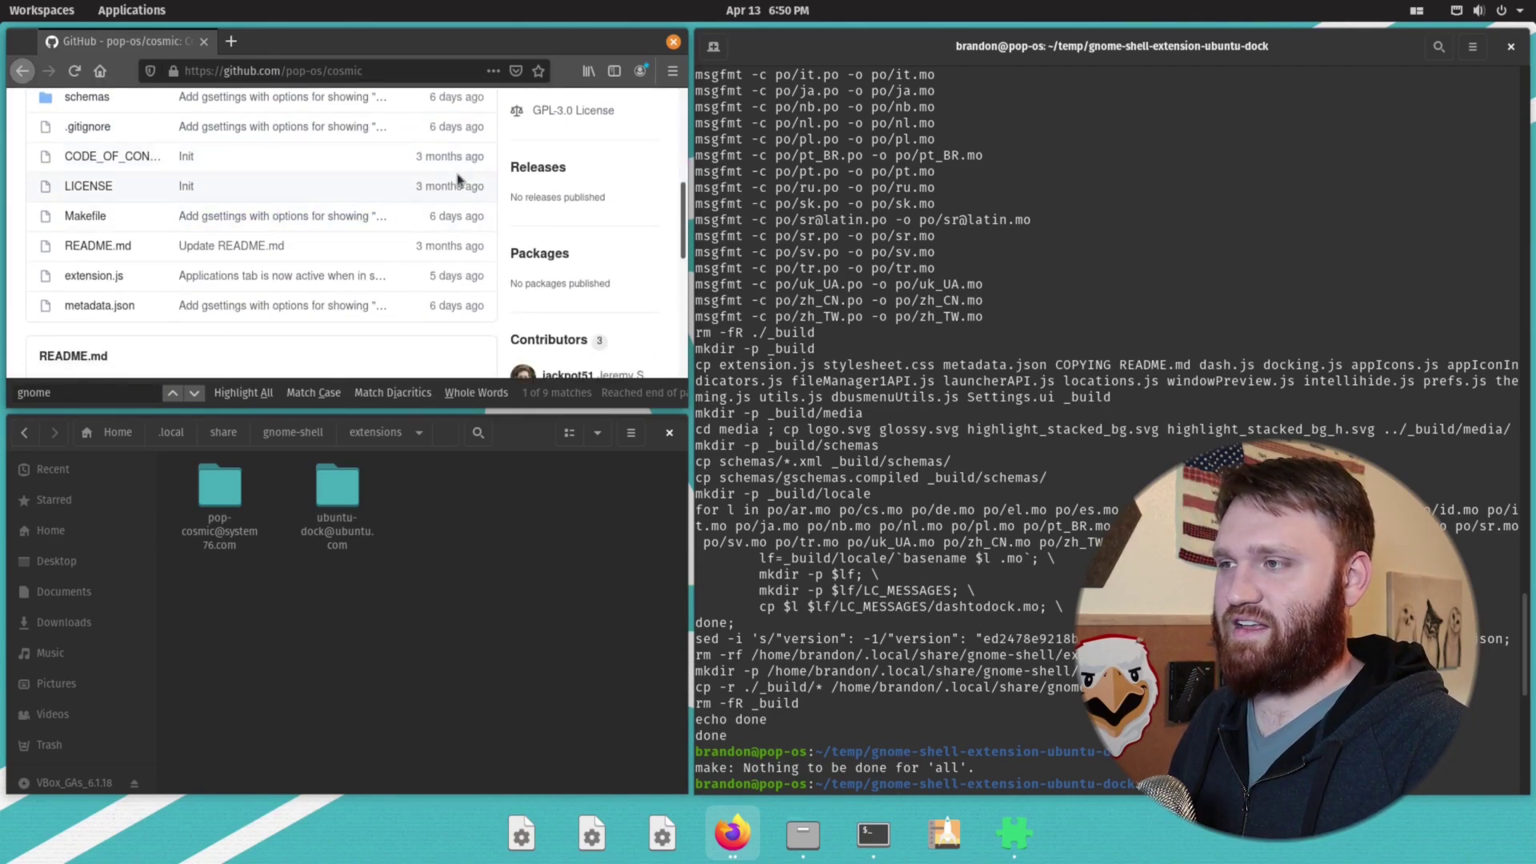
{"action": "scroll", "coordinate": [398, 210], "scroll_direction": "up", "scroll_amount": 1}
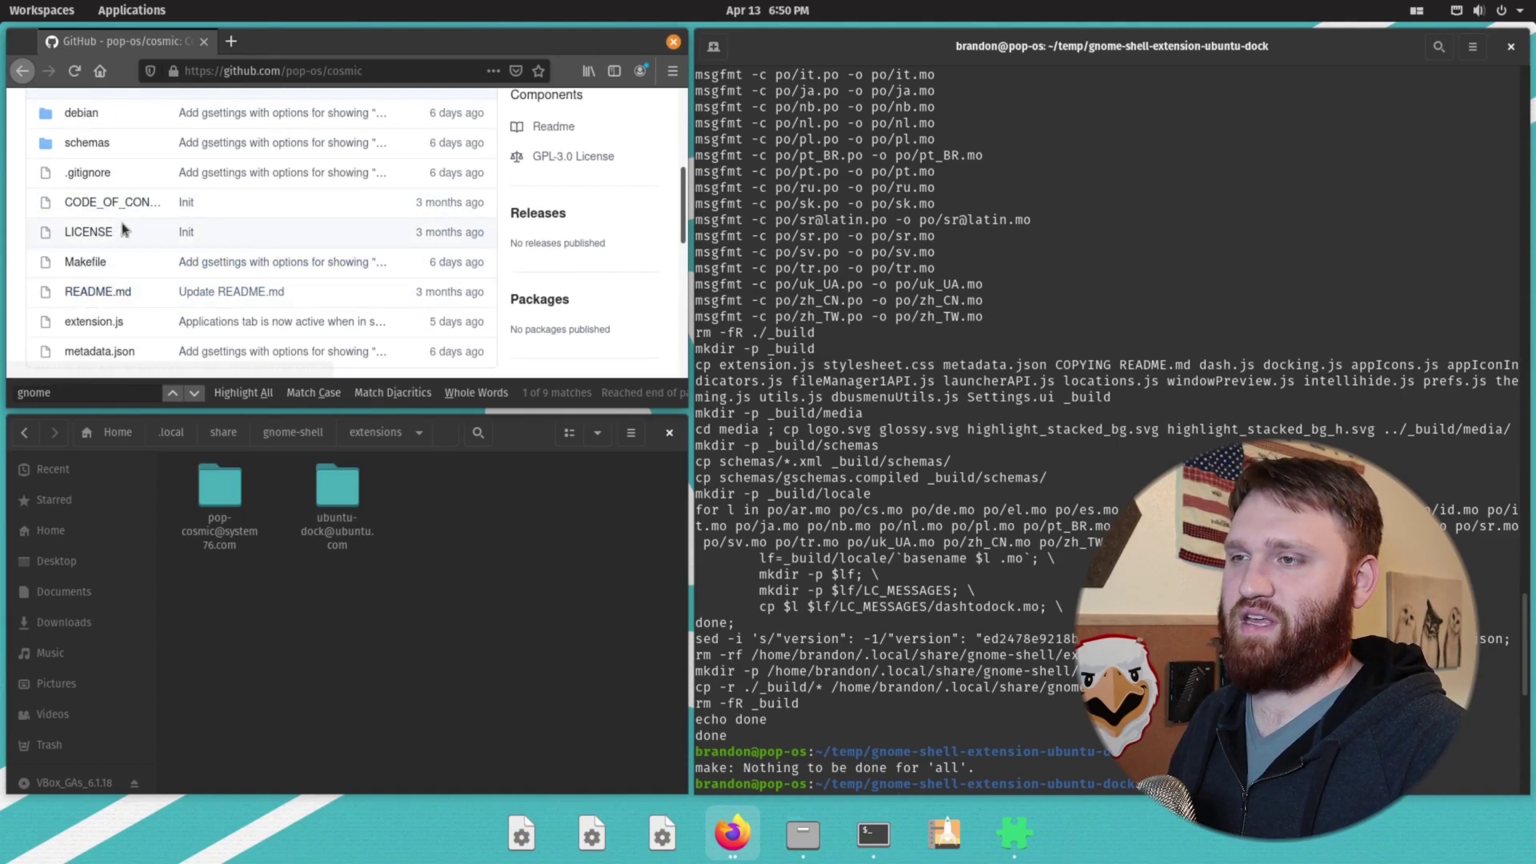
{"action": "scroll", "coordinate": [352, 198], "scroll_direction": "up", "scroll_amount": 4}
{"action": "scroll", "coordinate": [418, 248], "scroll_direction": "down", "scroll_amount": 5}
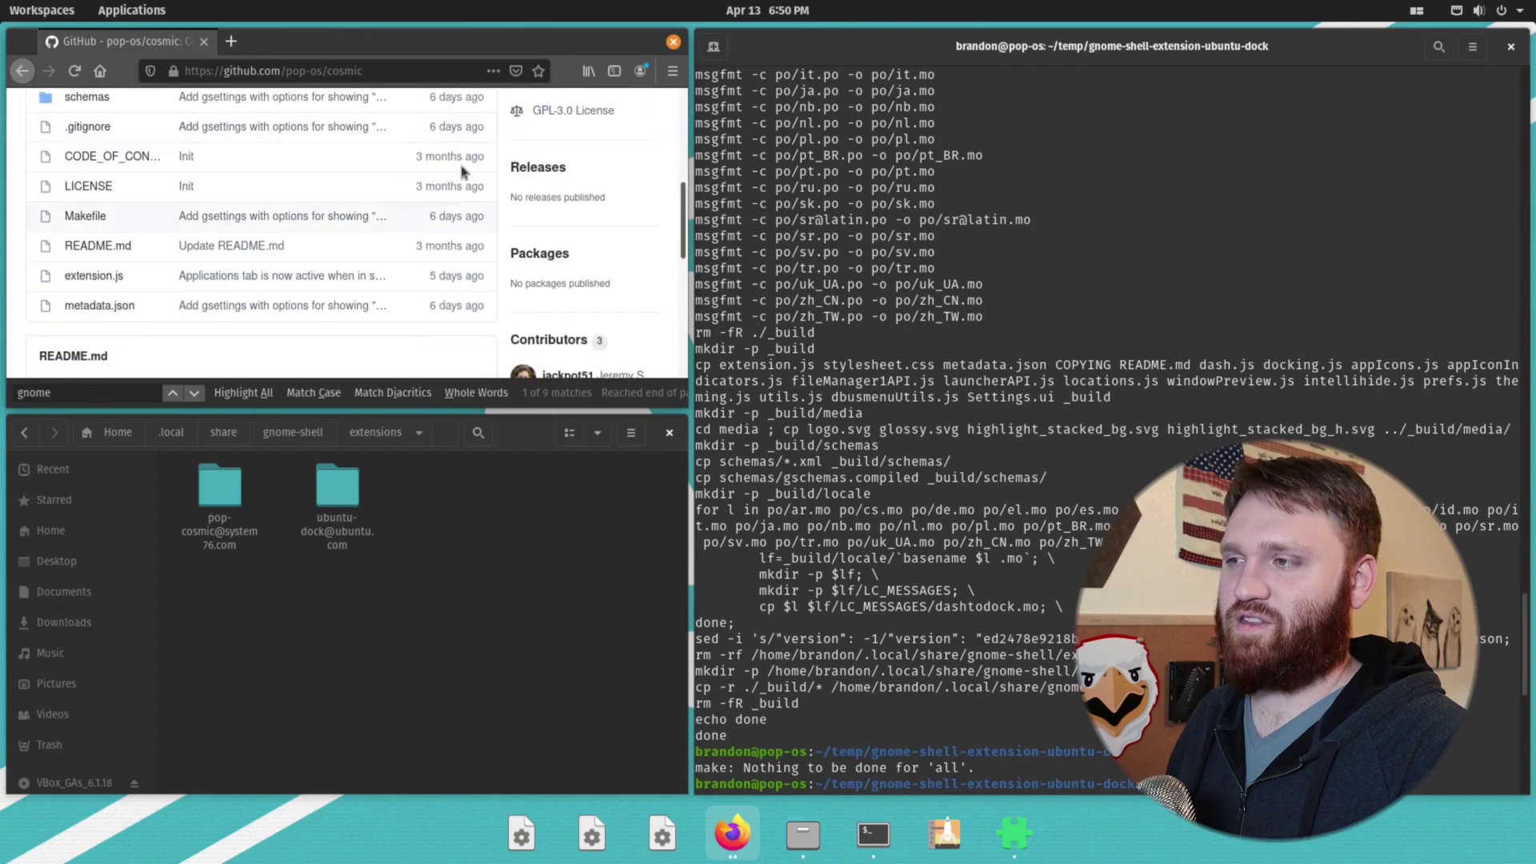
{"action": "scroll", "coordinate": [421, 250], "scroll_direction": "up", "scroll_amount": 6}
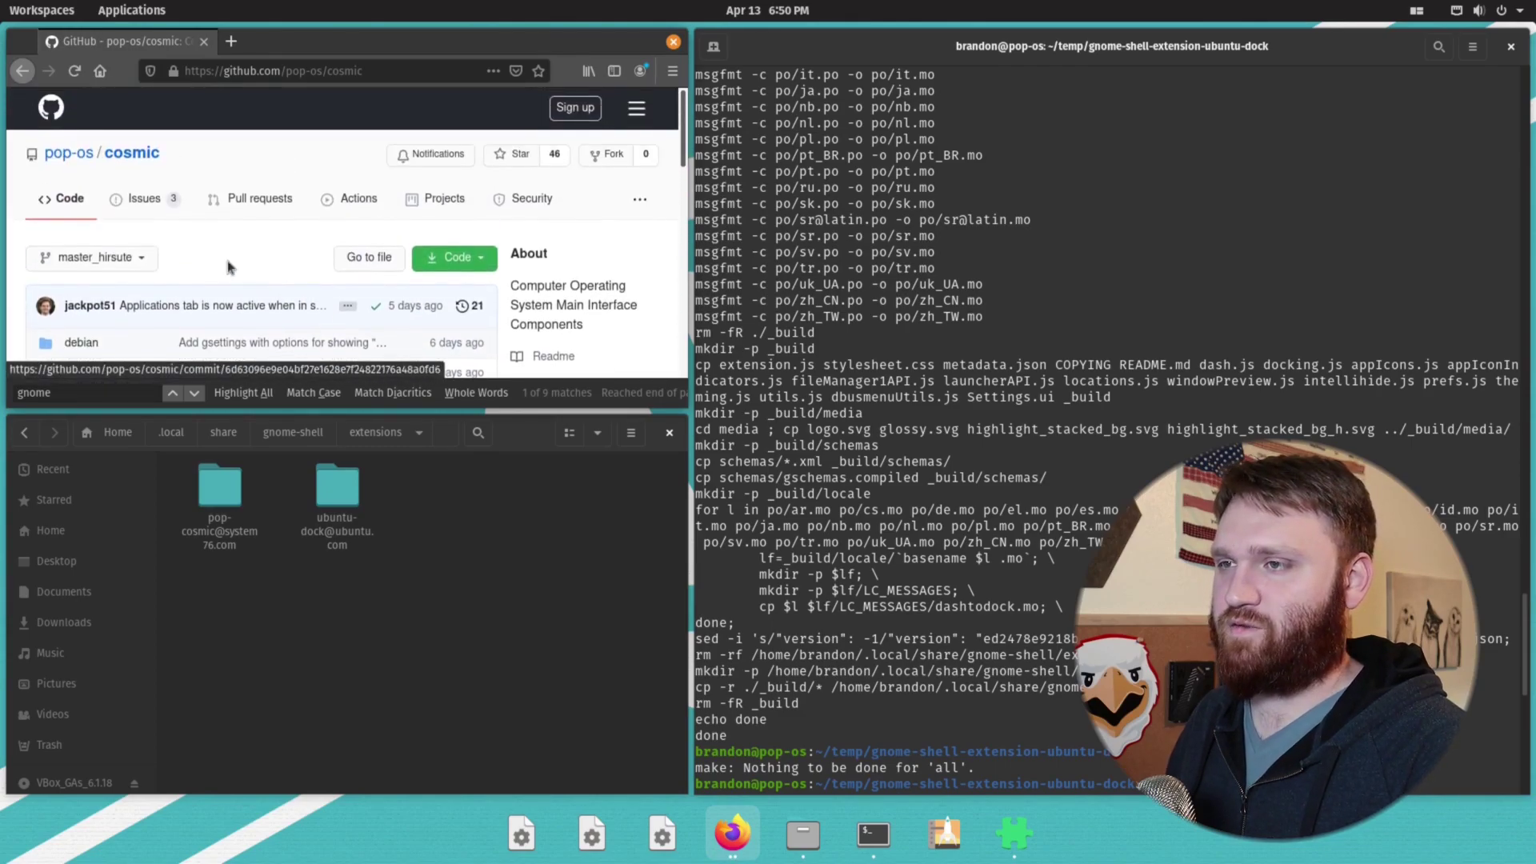
{"action": "left_click", "coordinate": [668, 433]}
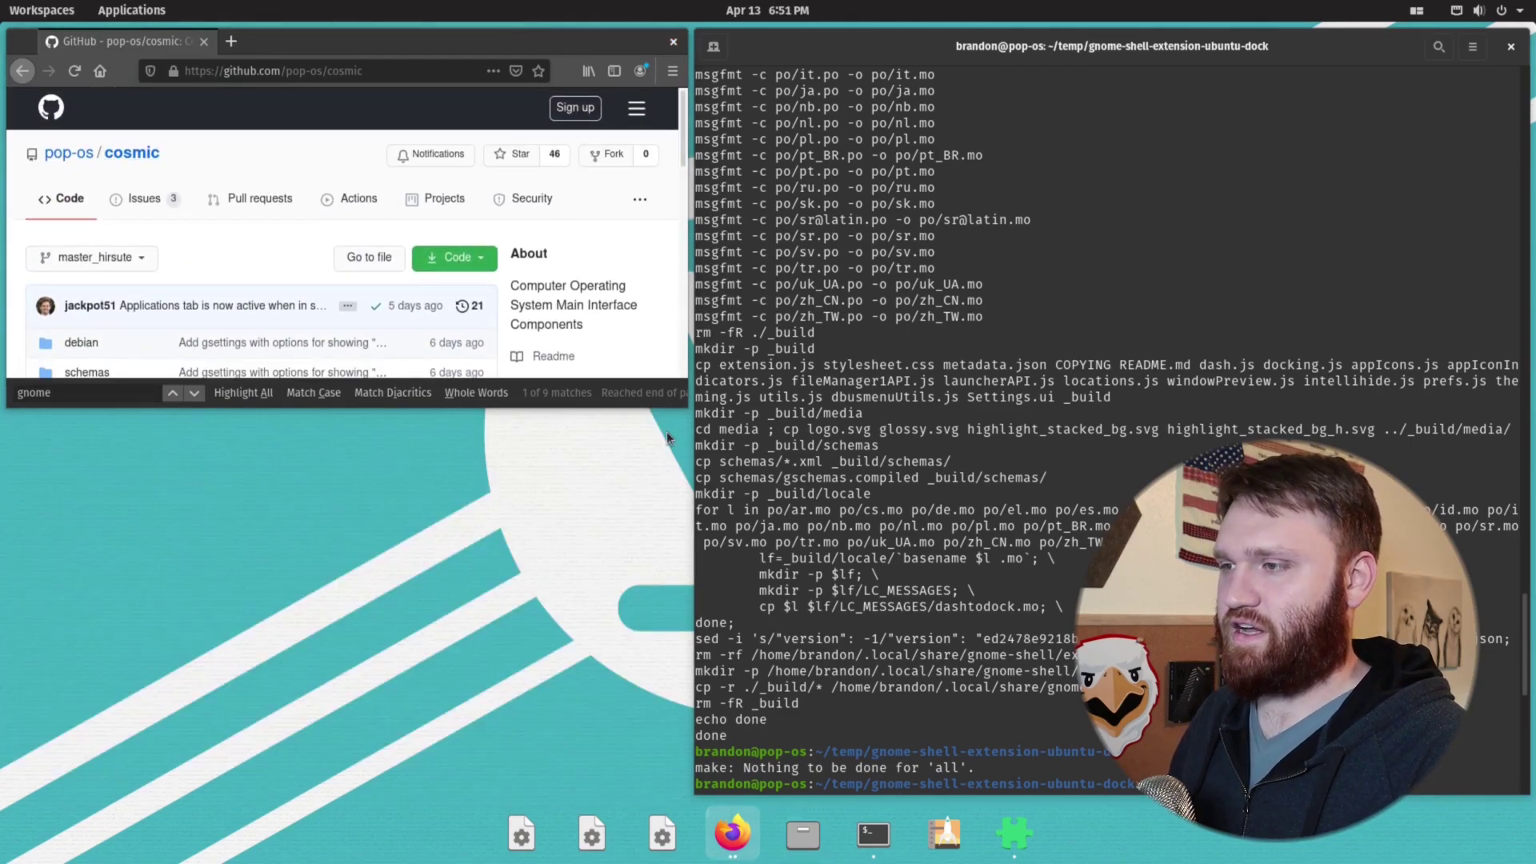
Step: From the pop-os organization, open gnome-shell-extension-ubuntu-dock and read Installation from source
{"action": "left_click", "coordinate": [70, 154]}
{"action": "scroll", "coordinate": [339, 386], "scroll_direction": "down", "scroll_amount": 5}
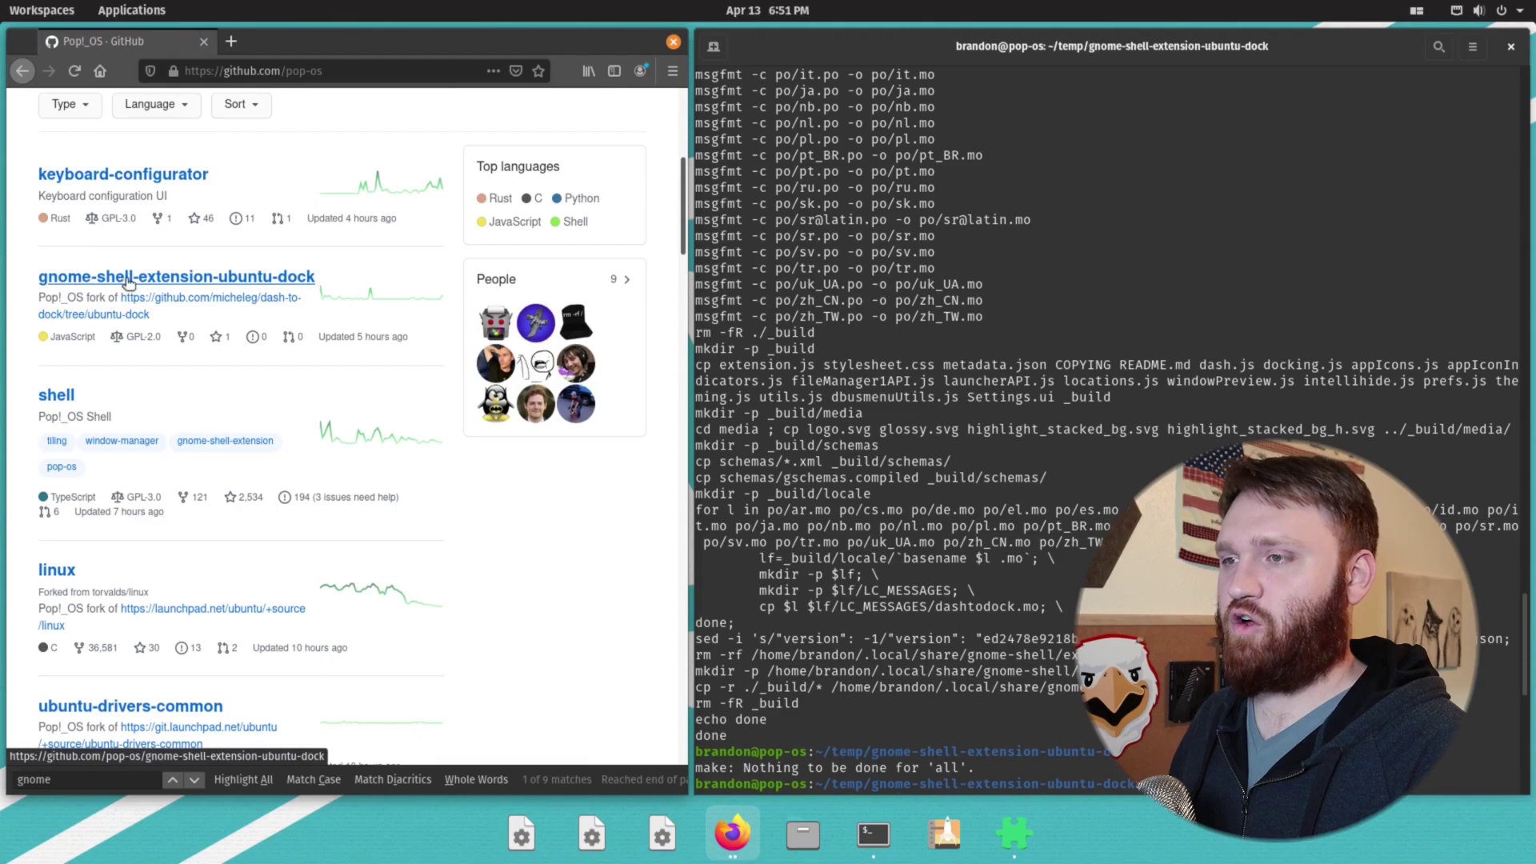
{"action": "scroll", "coordinate": [244, 384], "scroll_direction": "down", "scroll_amount": 15}
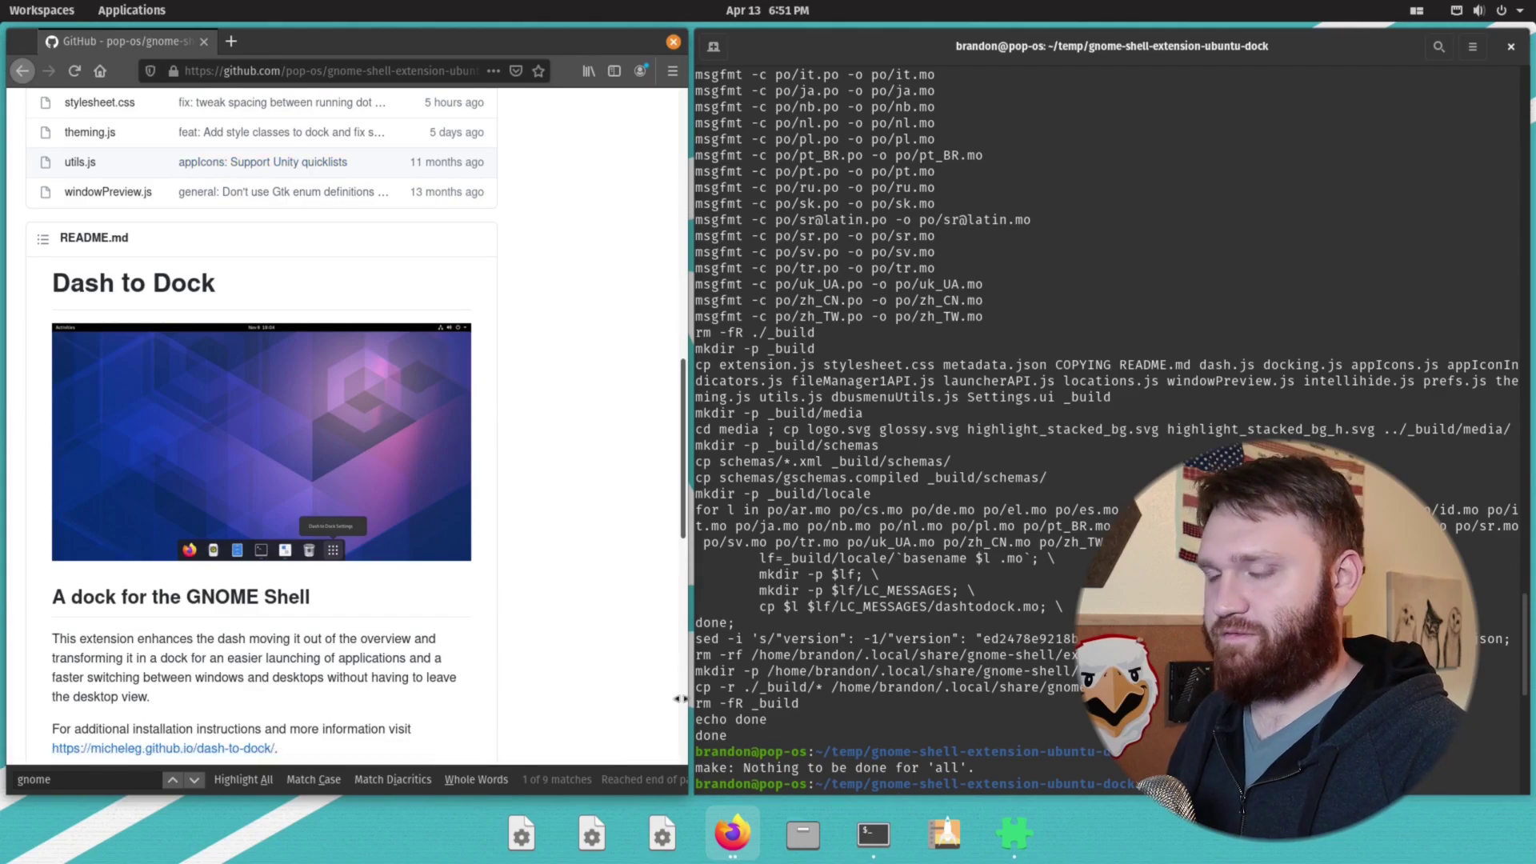
{"action": "scroll", "coordinate": [342, 402], "scroll_direction": "down", "scroll_amount": 8}
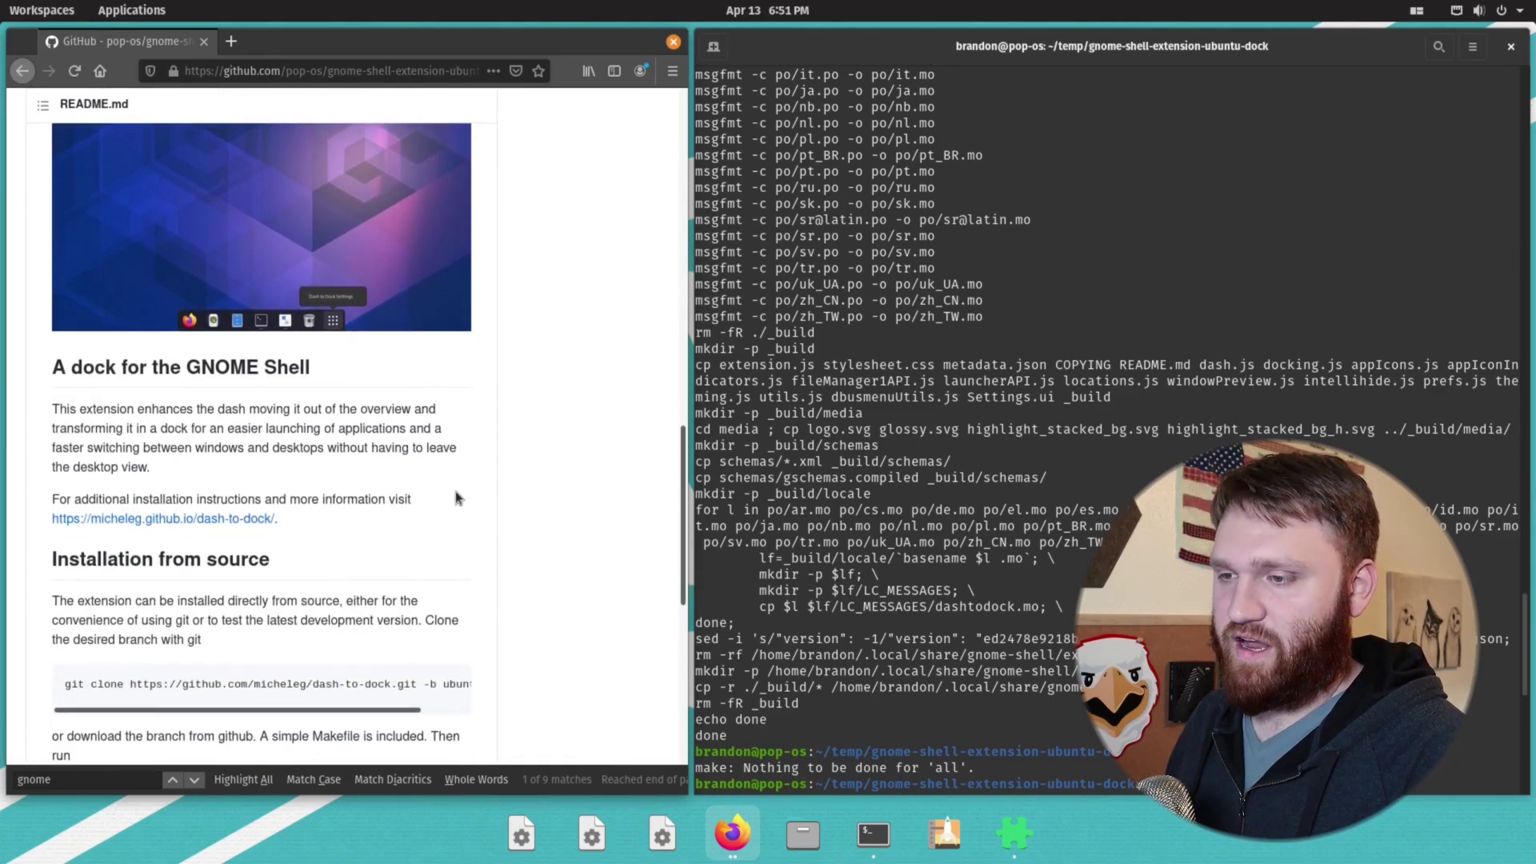
{"action": "scroll", "coordinate": [232, 512], "scroll_direction": "right", "scroll_amount": 2}
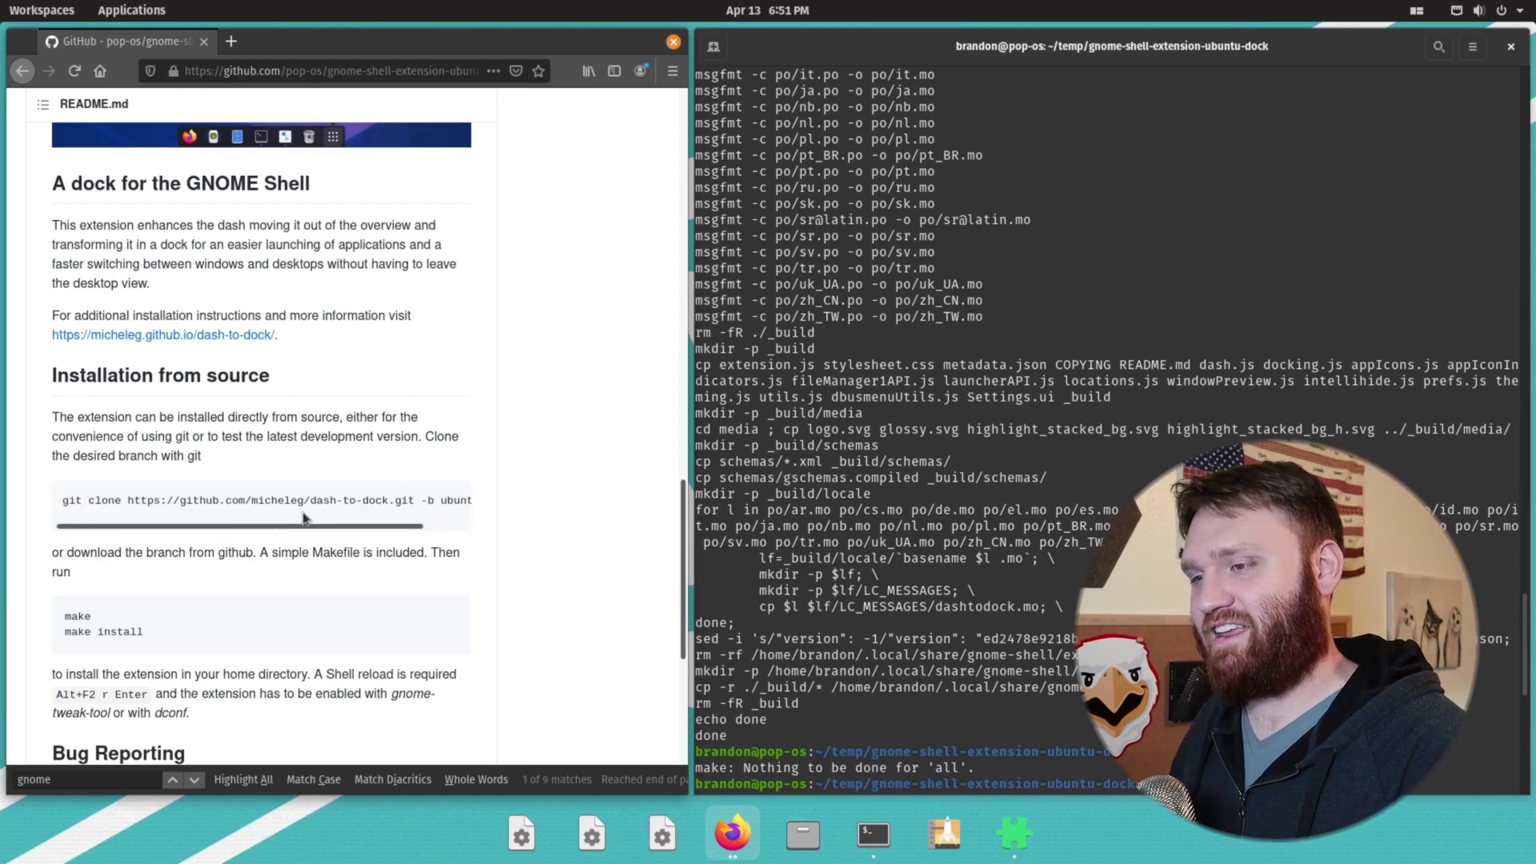
{"action": "left_click_drag", "start_coordinate": [236, 527], "coordinate": [298, 533]}
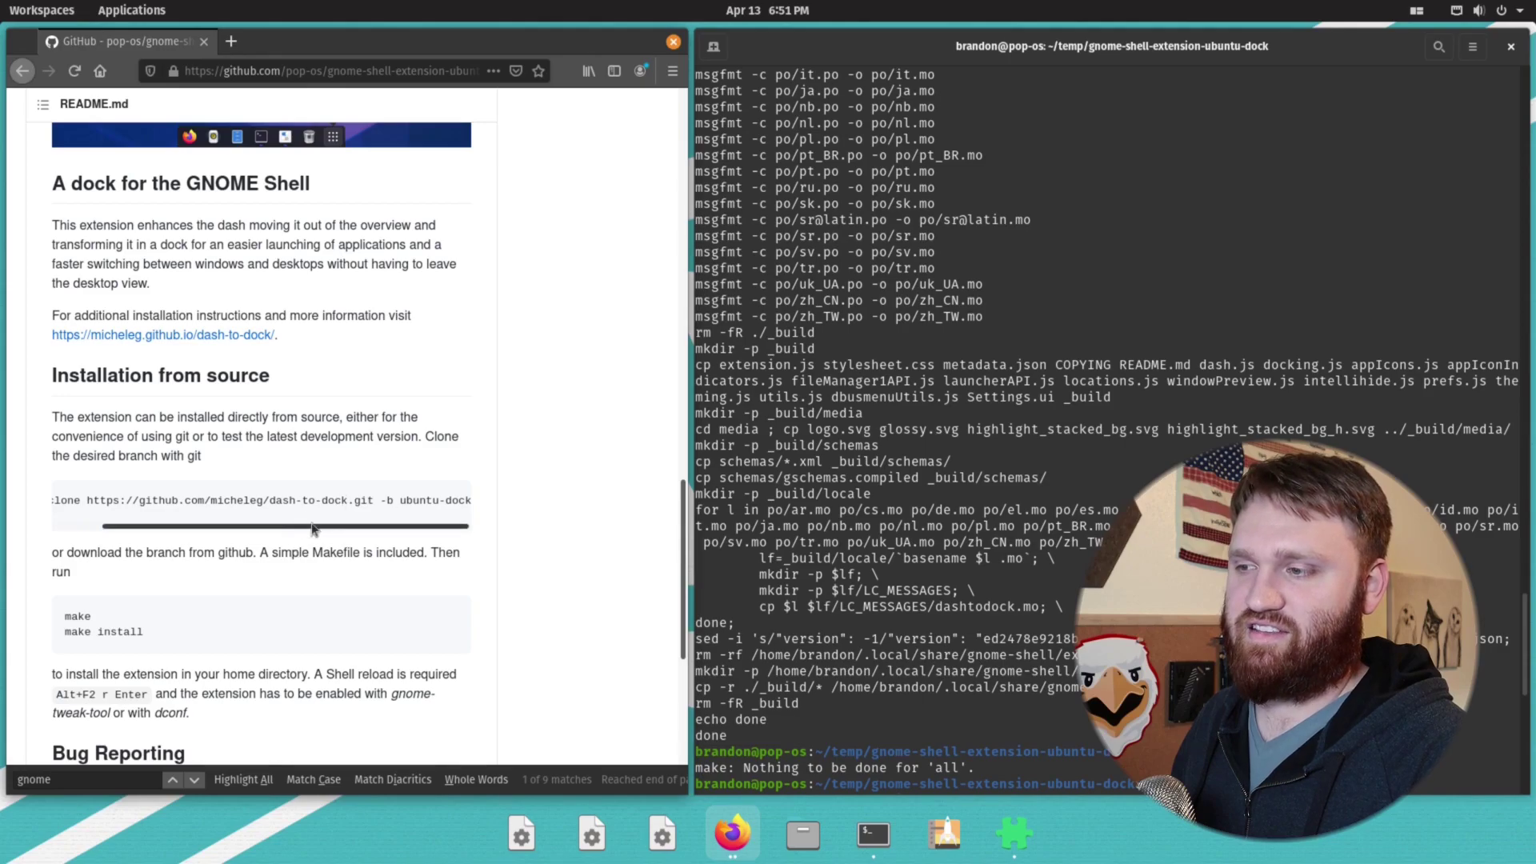
{"action": "left_click_drag", "start_coordinate": [284, 528], "coordinate": [236, 530]}
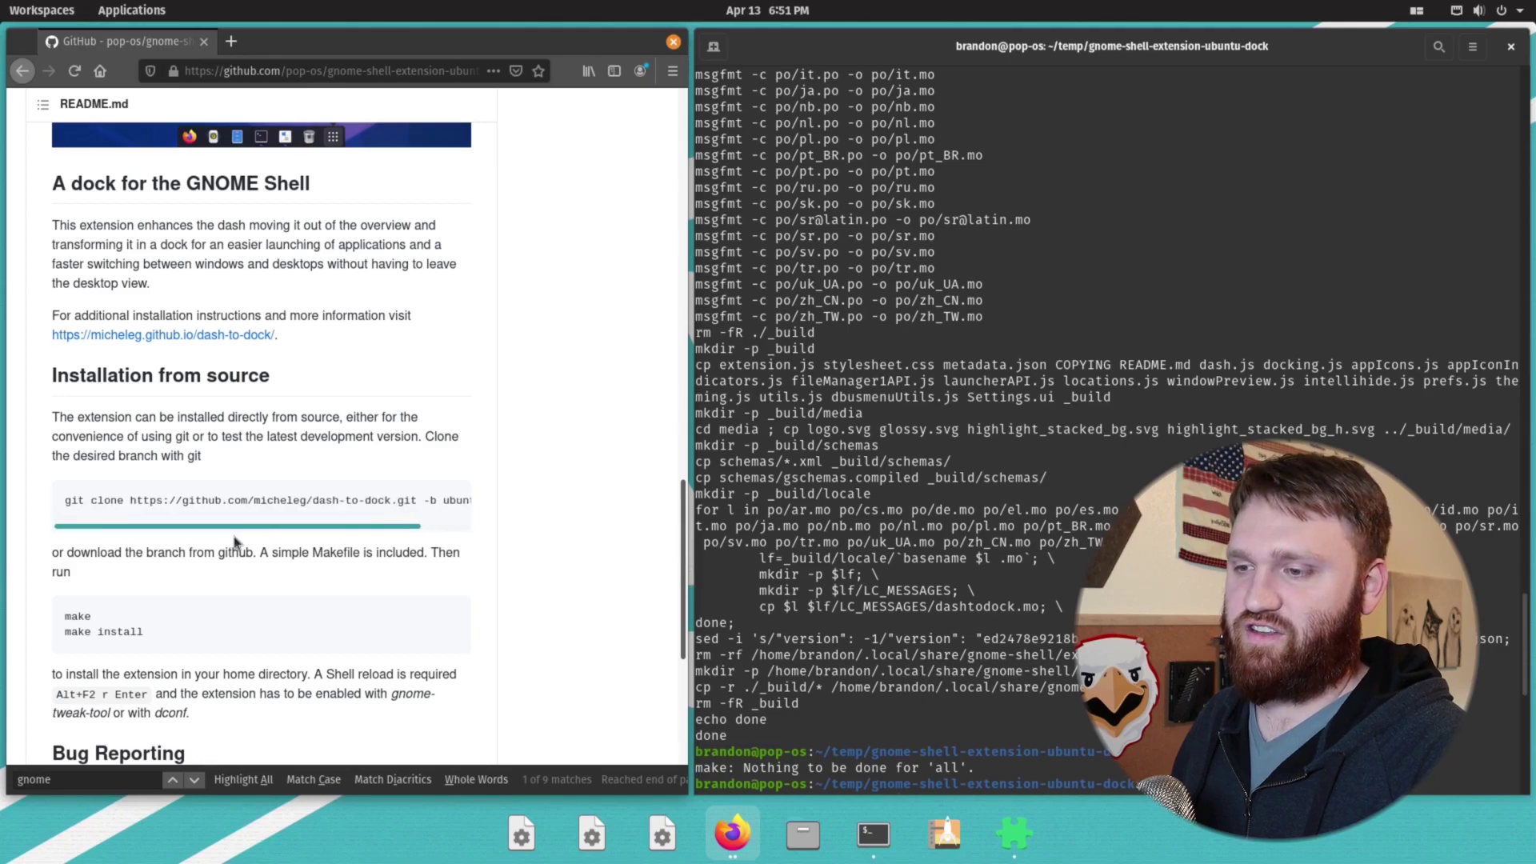
Step: Switch to the third workspace and scroll the System76 post to the 'A Dock' mockup
{"action": "left_click", "coordinate": [38, 14]}
{"action": "left_click", "coordinate": [78, 290]}
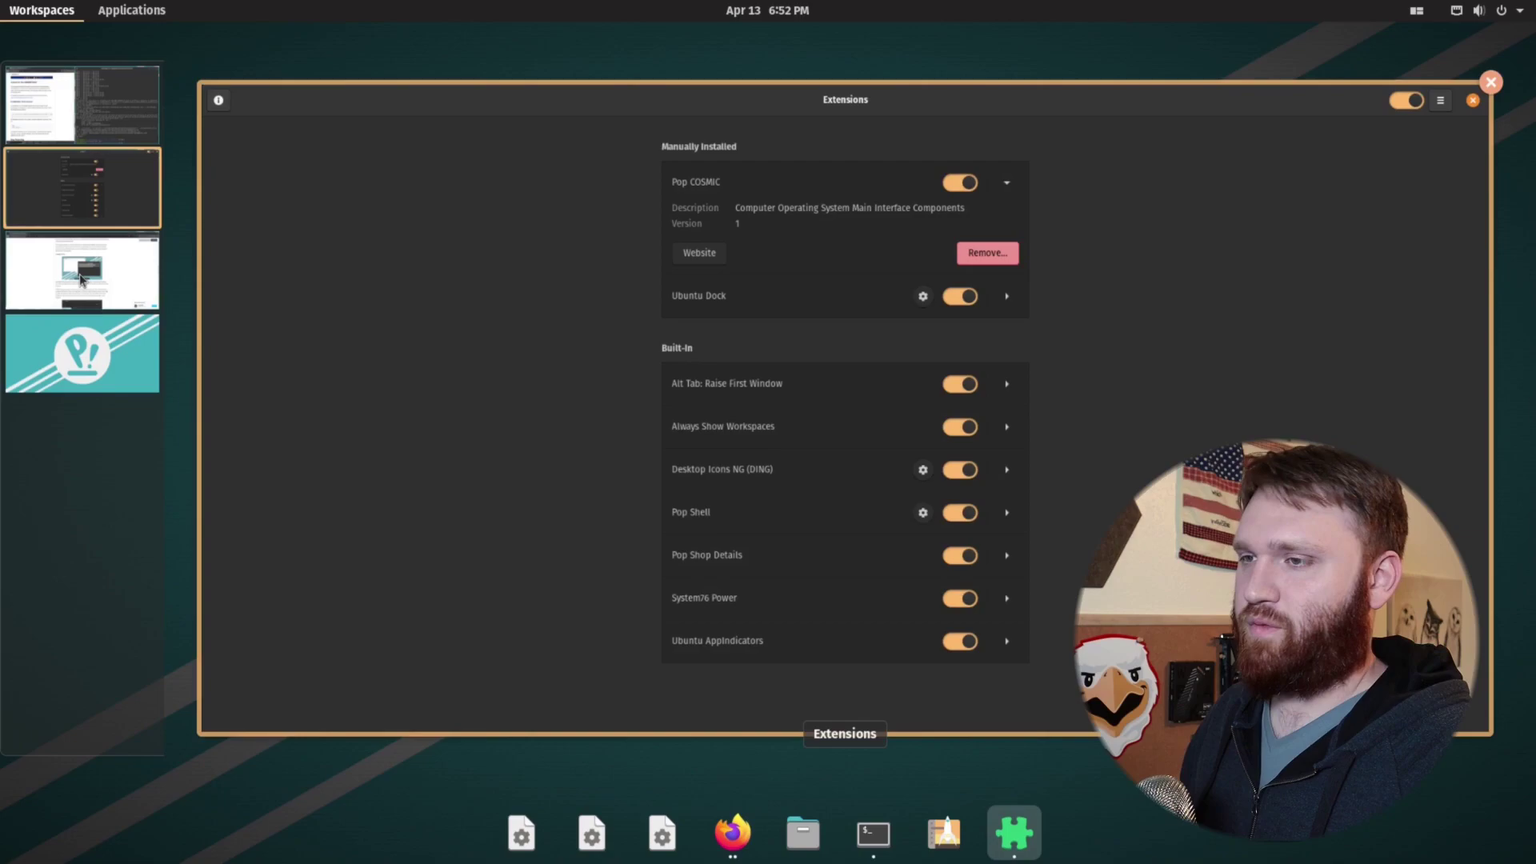
{"action": "left_click", "coordinate": [497, 429]}
{"action": "scroll", "coordinate": [544, 440], "scroll_direction": "down", "scroll_amount": 5}
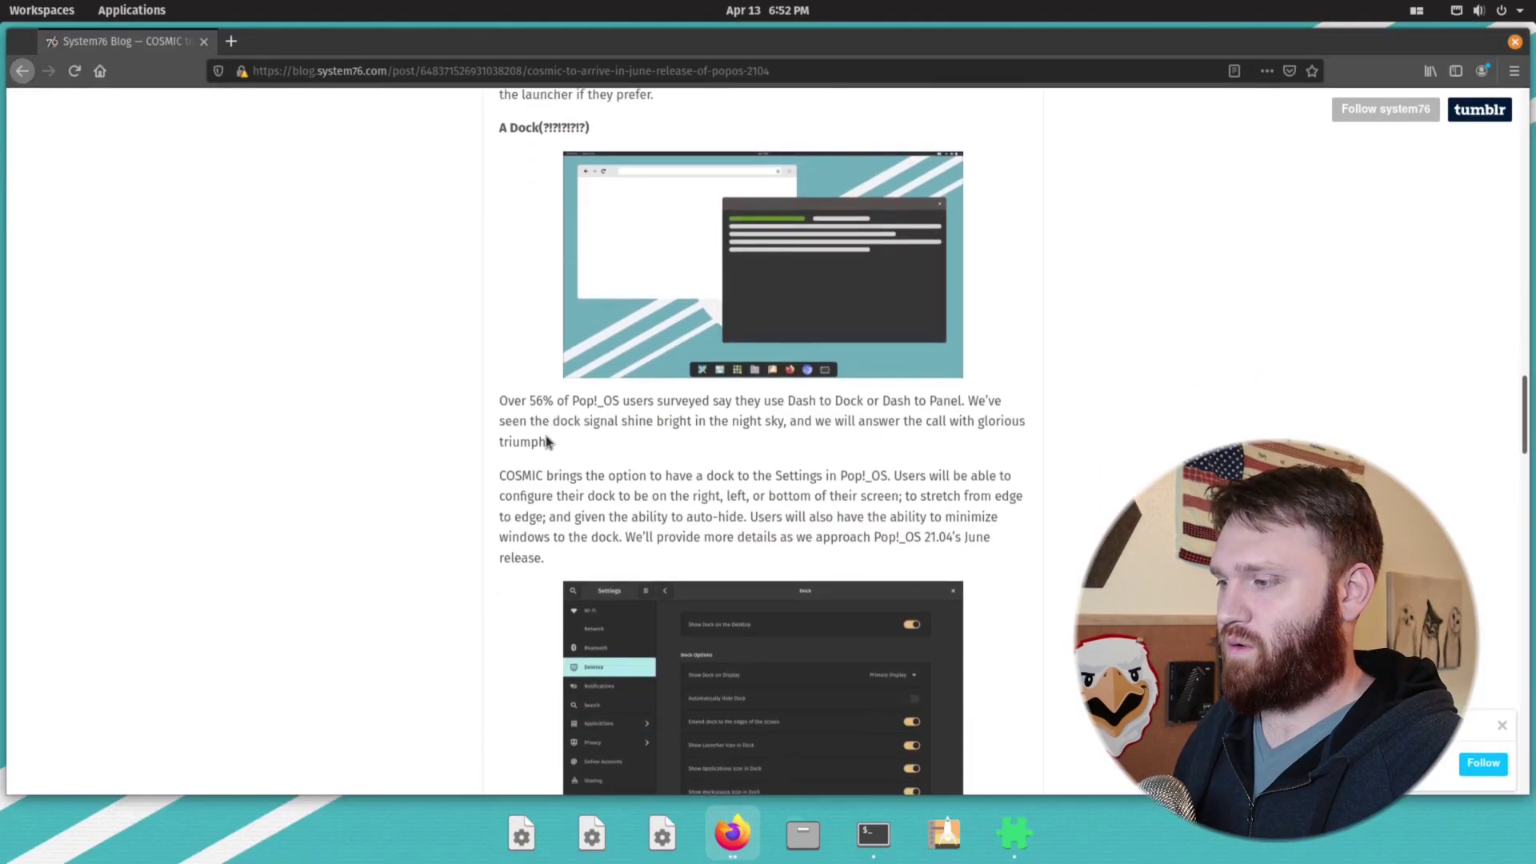
{"action": "scroll", "coordinate": [985, 288], "scroll_direction": "up", "scroll_amount": 2}
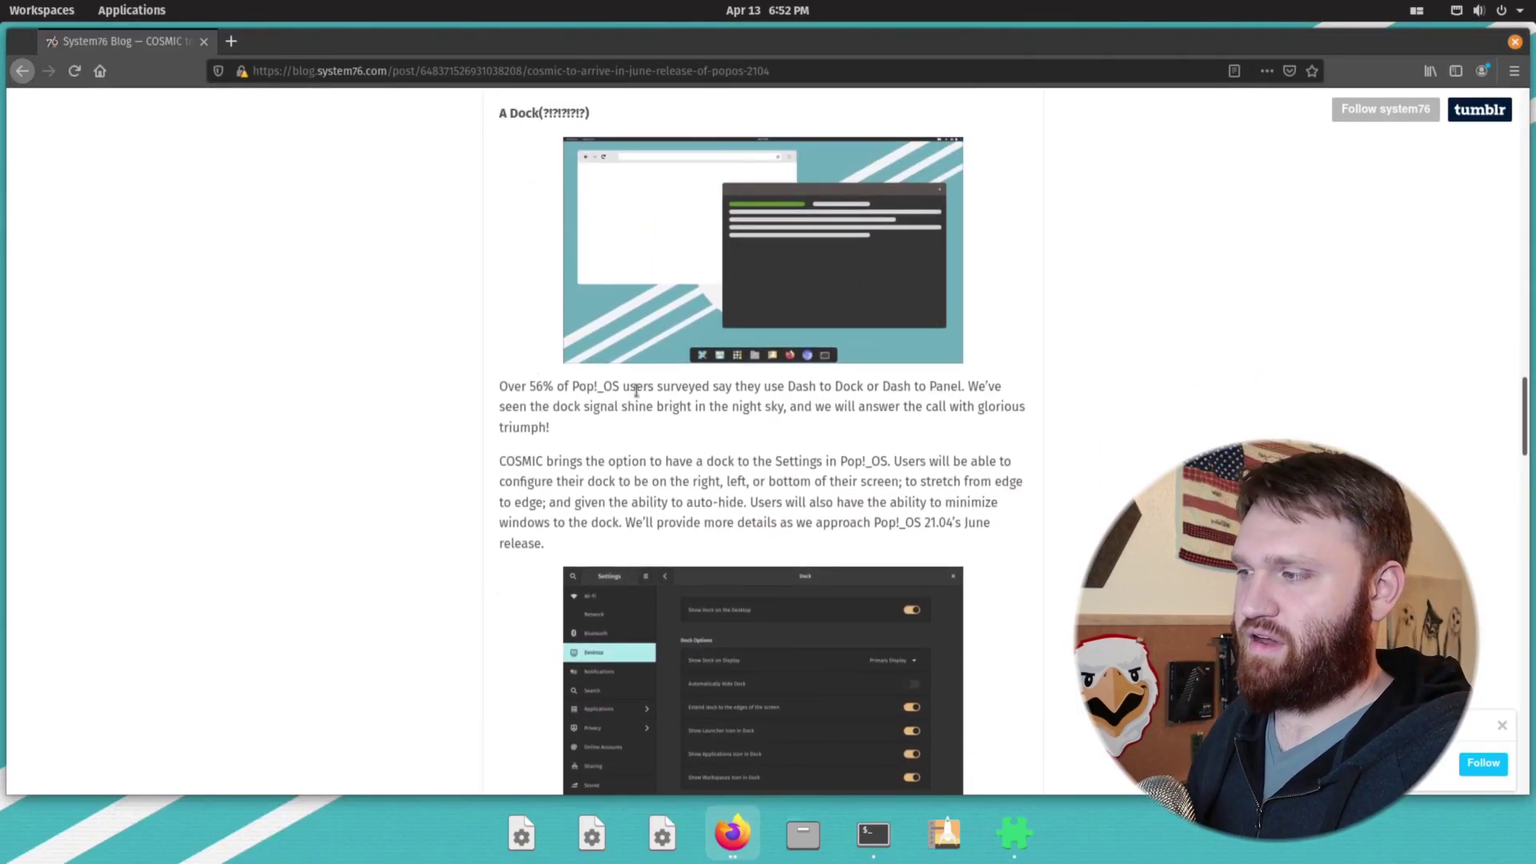
{"action": "scroll", "coordinate": [936, 357], "scroll_direction": "down", "scroll_amount": 1}
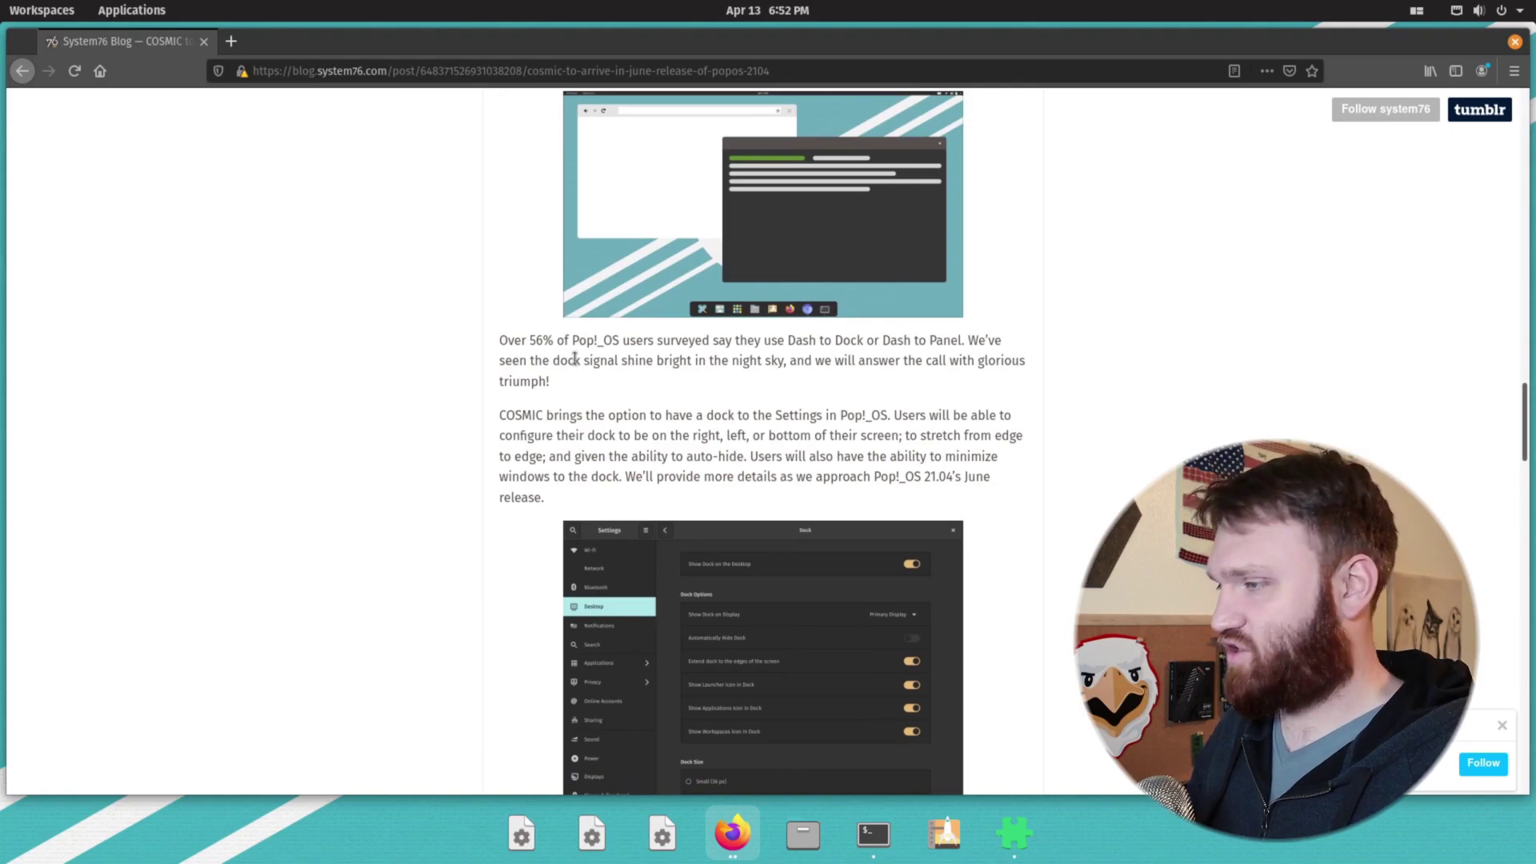
{"action": "scroll", "coordinate": [575, 360], "scroll_direction": "down", "scroll_amount": 2}
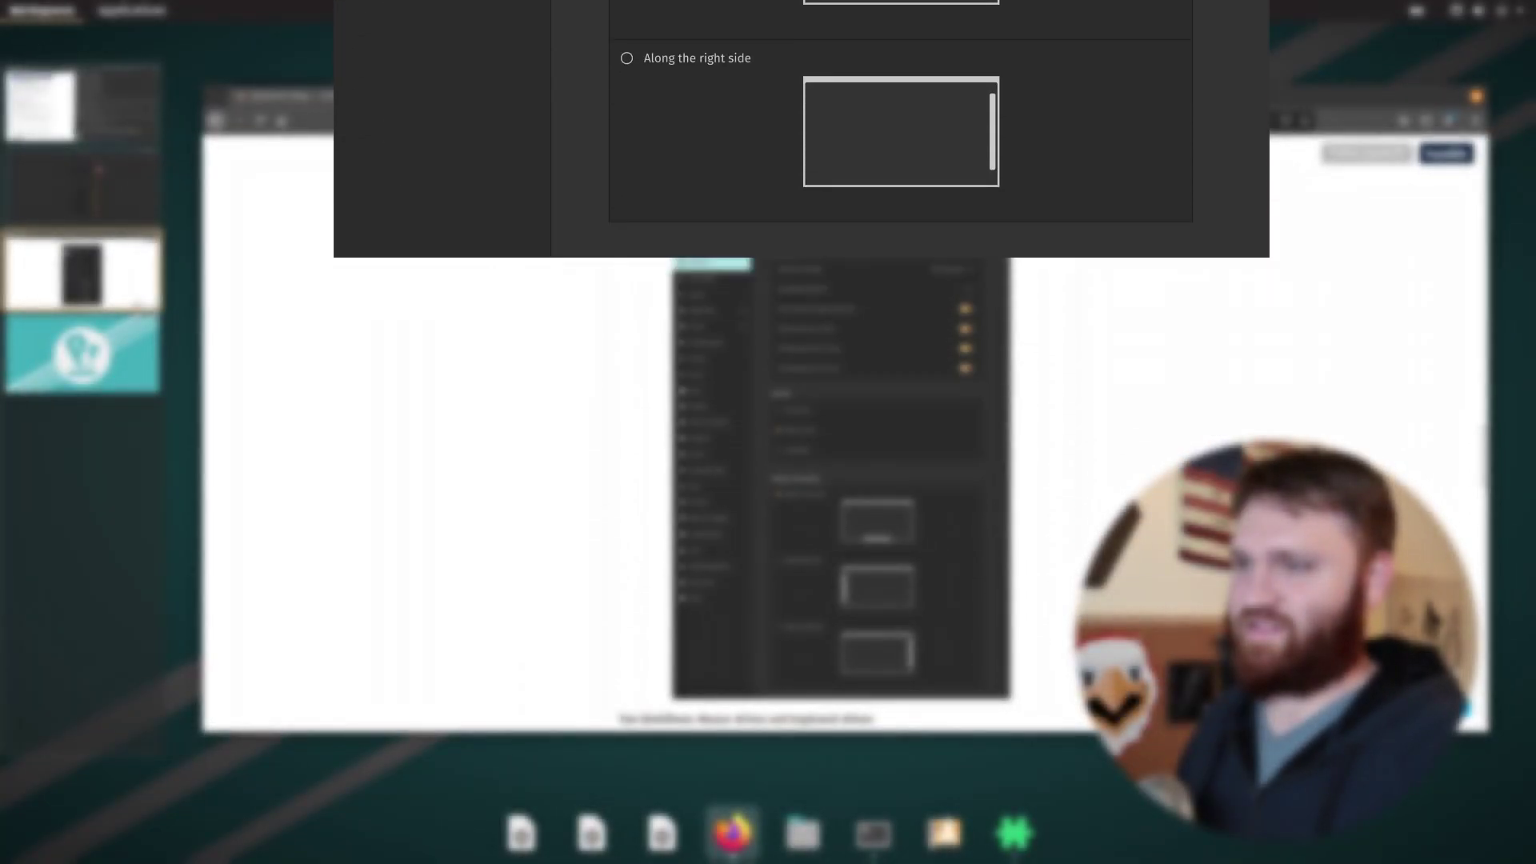
Step: On the Extensions workspace, open Ubuntu Dock settings and move the dialog right
{"action": "key", "text": "super+ctrl+Up"}
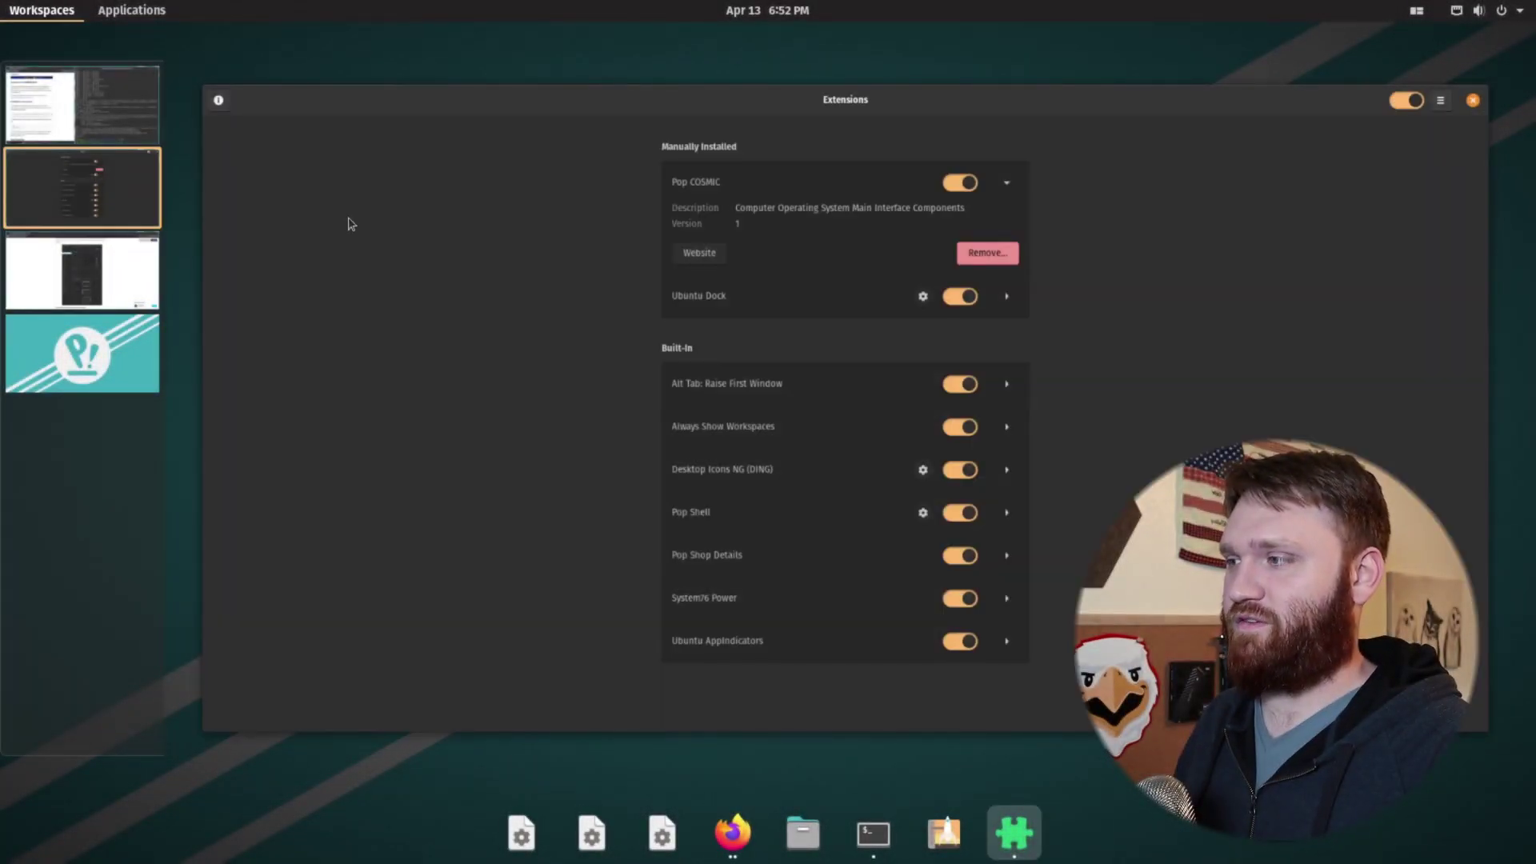
{"action": "left_click", "coordinate": [543, 259]}
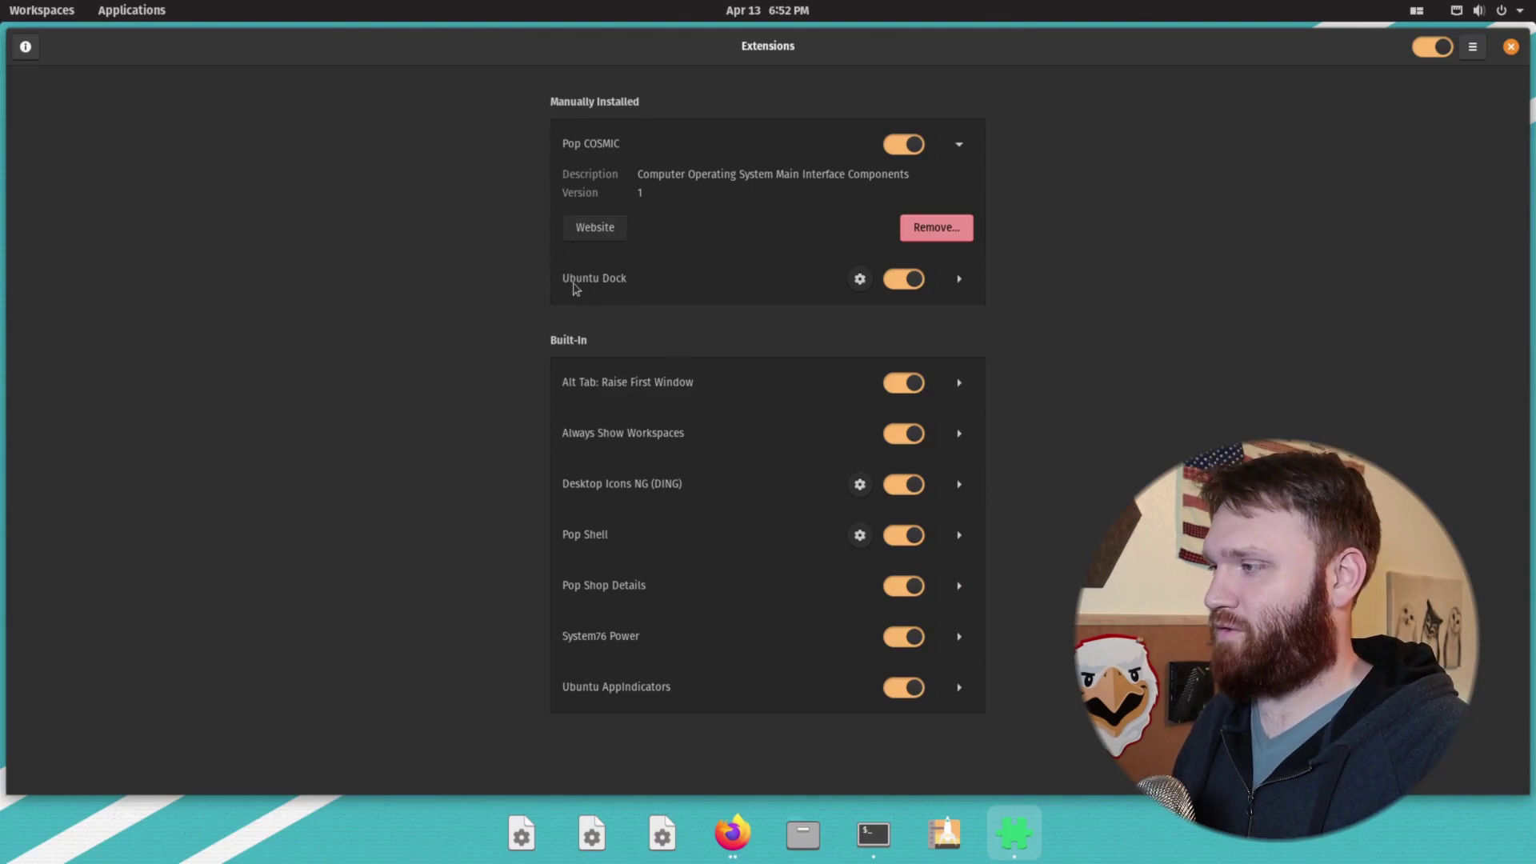
{"action": "left_click", "coordinate": [861, 279]}
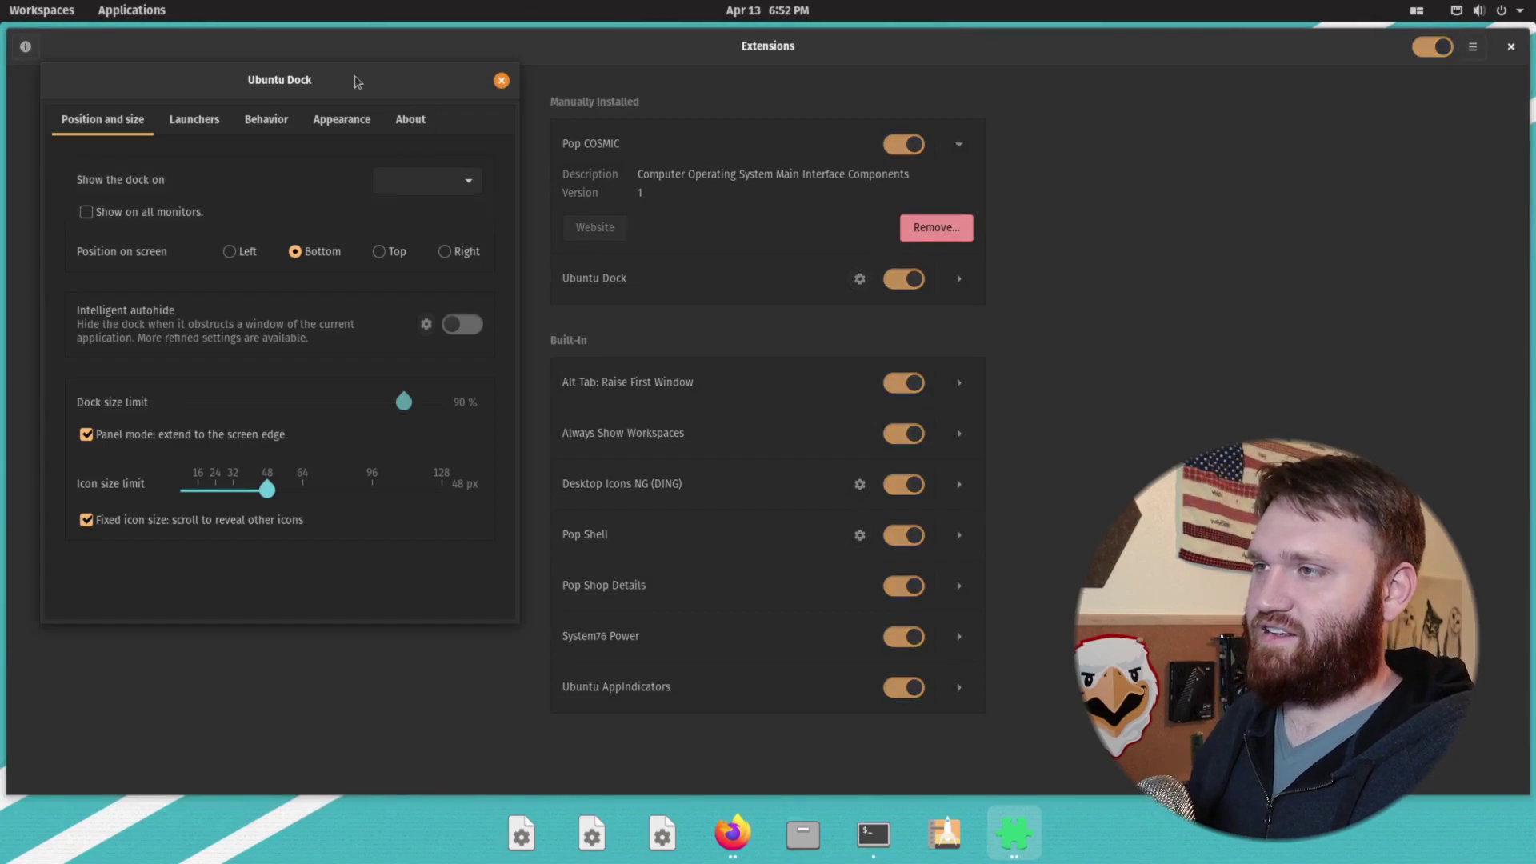
{"action": "left_click_drag", "start_coordinate": [353, 75], "coordinate": [1097, 71]}
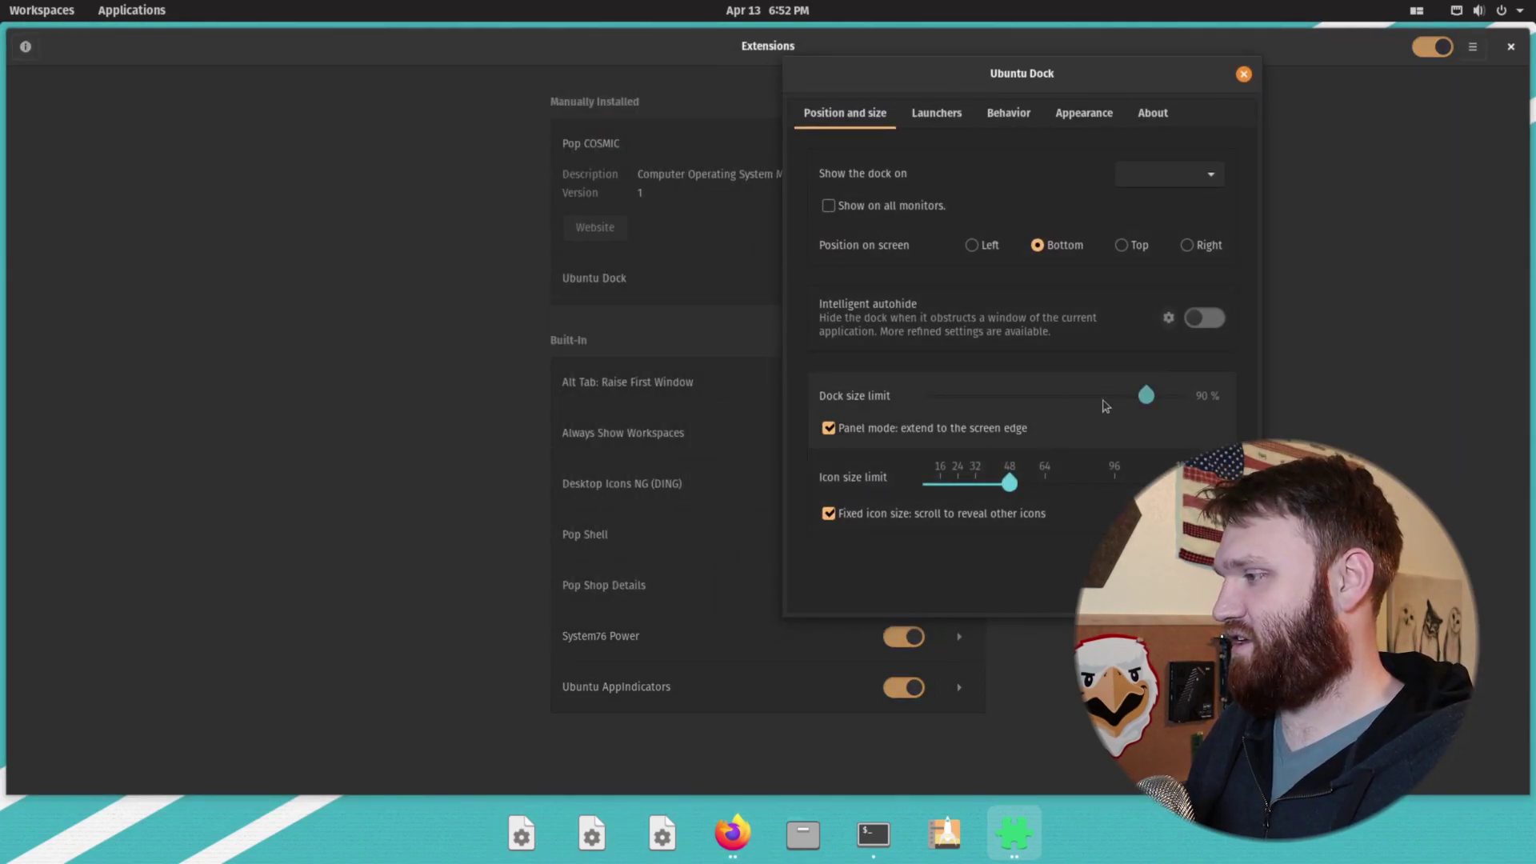
Step: Check the Appearance opacity slider, then review Position and size: Bottom, 90%, 48 px icons
{"action": "left_click", "coordinate": [1065, 117]}
{"action": "mouse_move", "coordinate": [1073, 454]}
{"action": "left_mouse_down"}
{"action": "mouse_move", "coordinate": [1173, 454]}
{"action": "mouse_move", "coordinate": [1067, 455]}
{"action": "left_mouse_up"}
{"action": "left_click", "coordinate": [845, 113]}
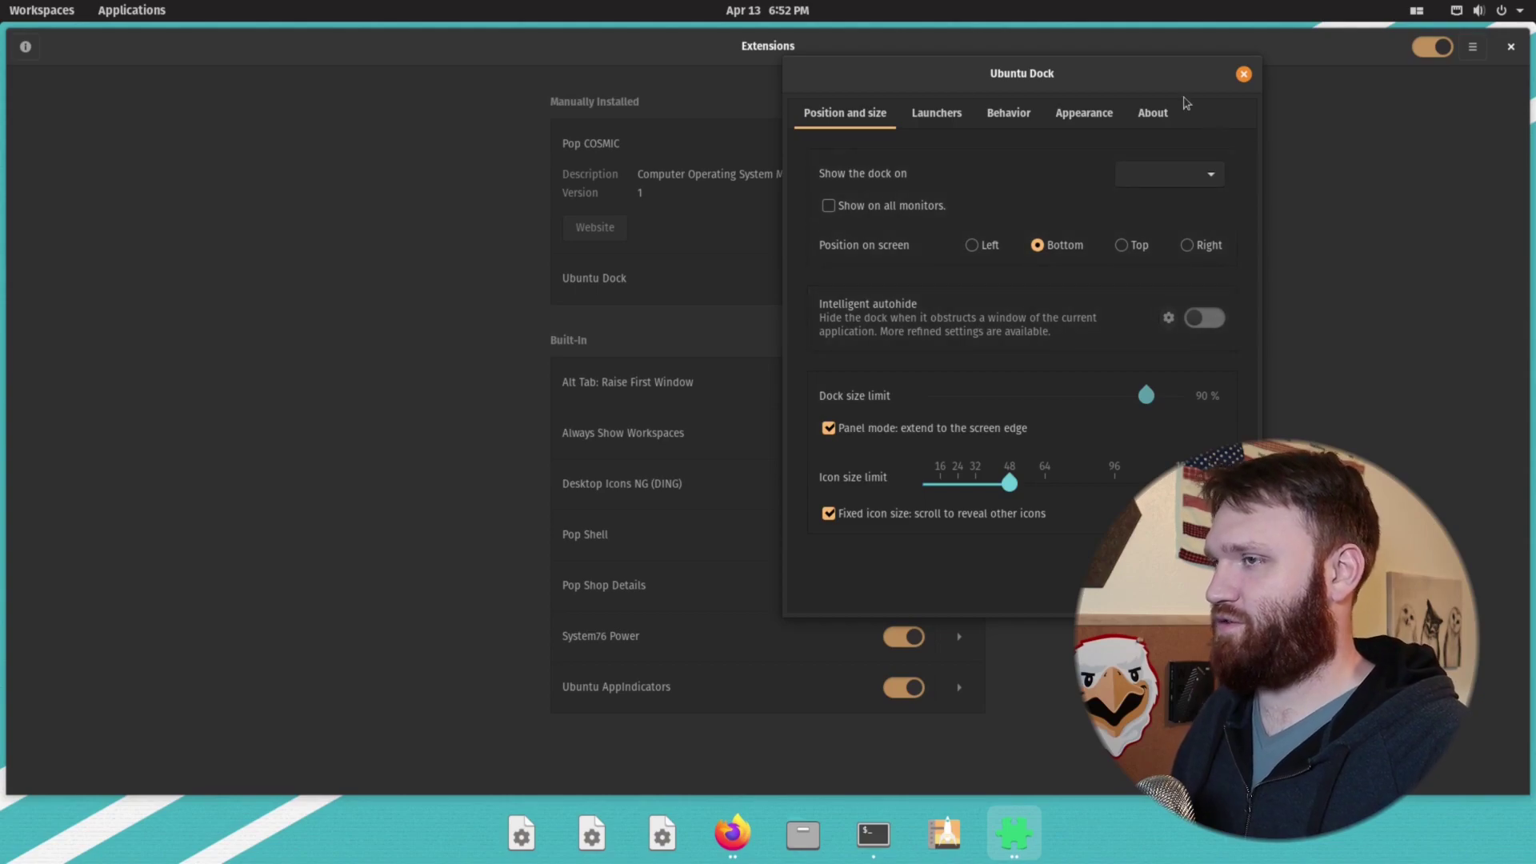
{"action": "left_click", "coordinate": [42, 11]}
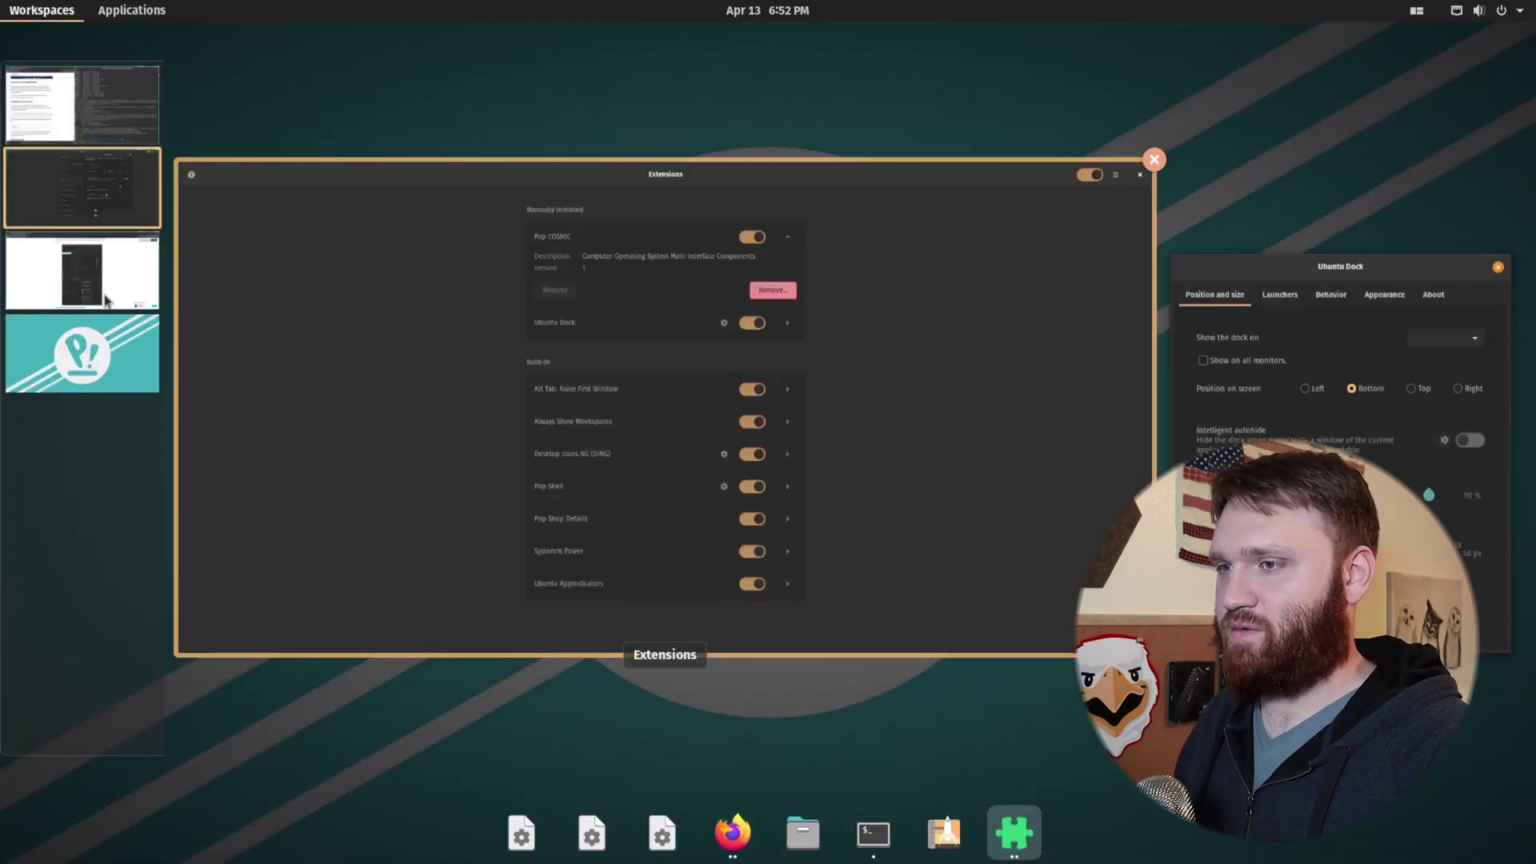
Step: Return to the System76 blog in Firefox and scroll further down the post
{"action": "left_click", "coordinate": [733, 835]}
{"action": "left_click", "coordinate": [517, 412]}
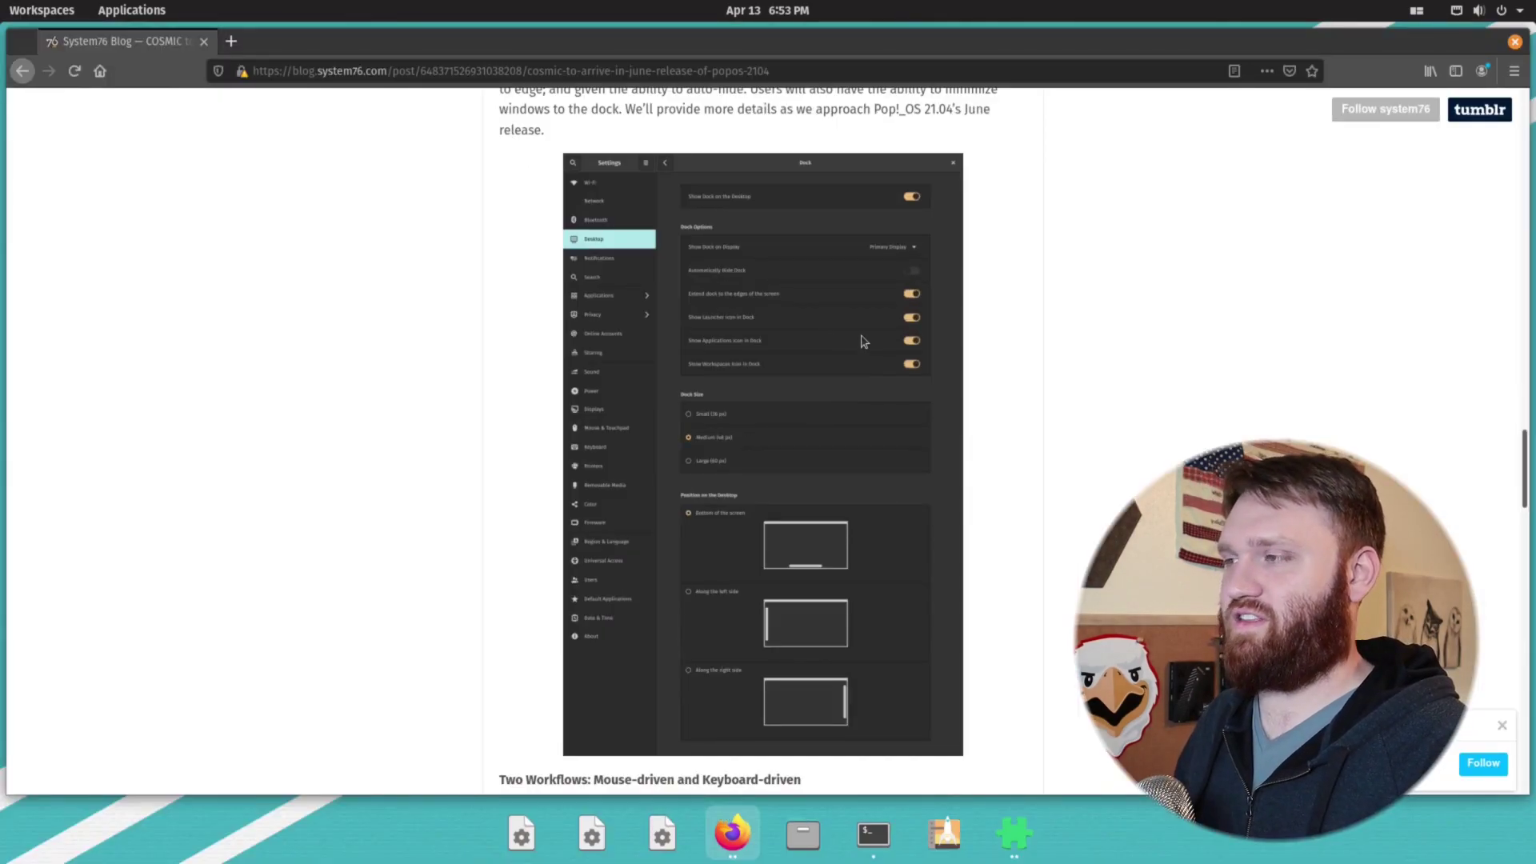
{"action": "scroll", "coordinate": [856, 478], "scroll_direction": "down", "scroll_amount": 5}
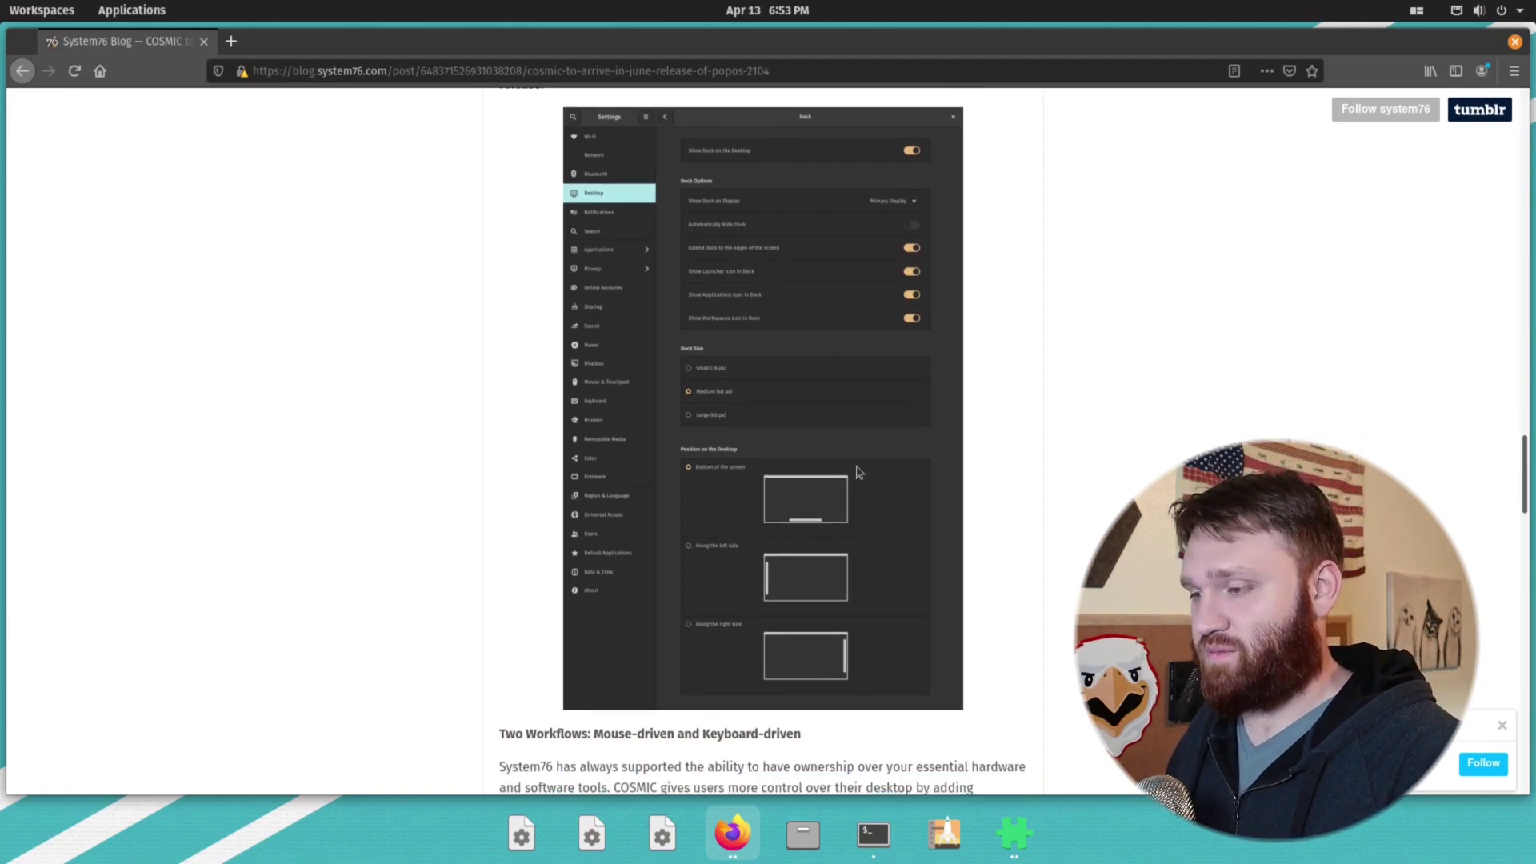
{"action": "scroll", "coordinate": [856, 465], "scroll_direction": "down", "scroll_amount": 8}
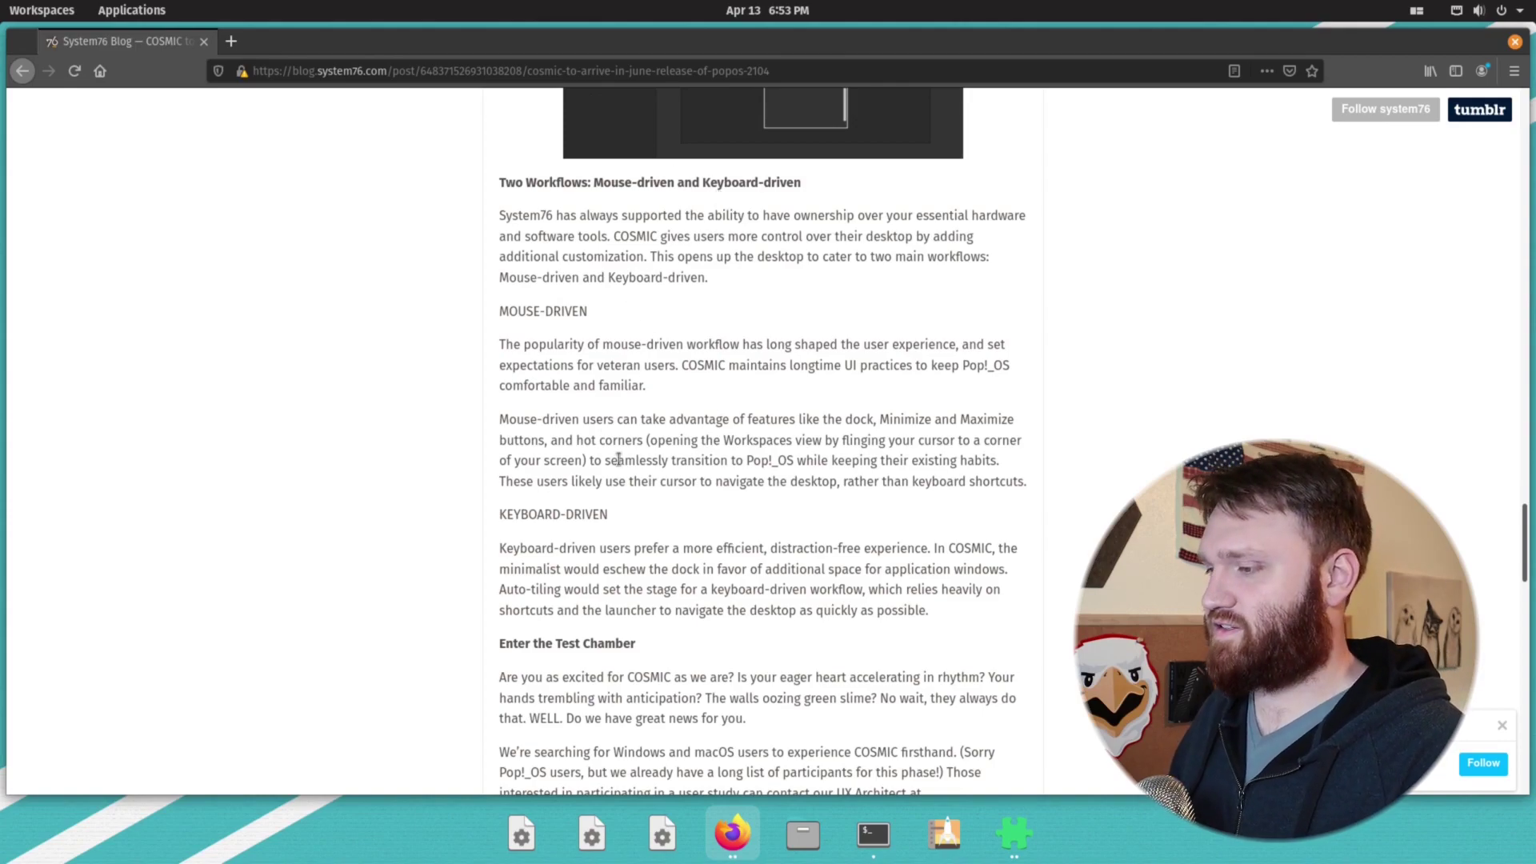
{"action": "scroll", "coordinate": [619, 459], "scroll_direction": "down", "scroll_amount": 5}
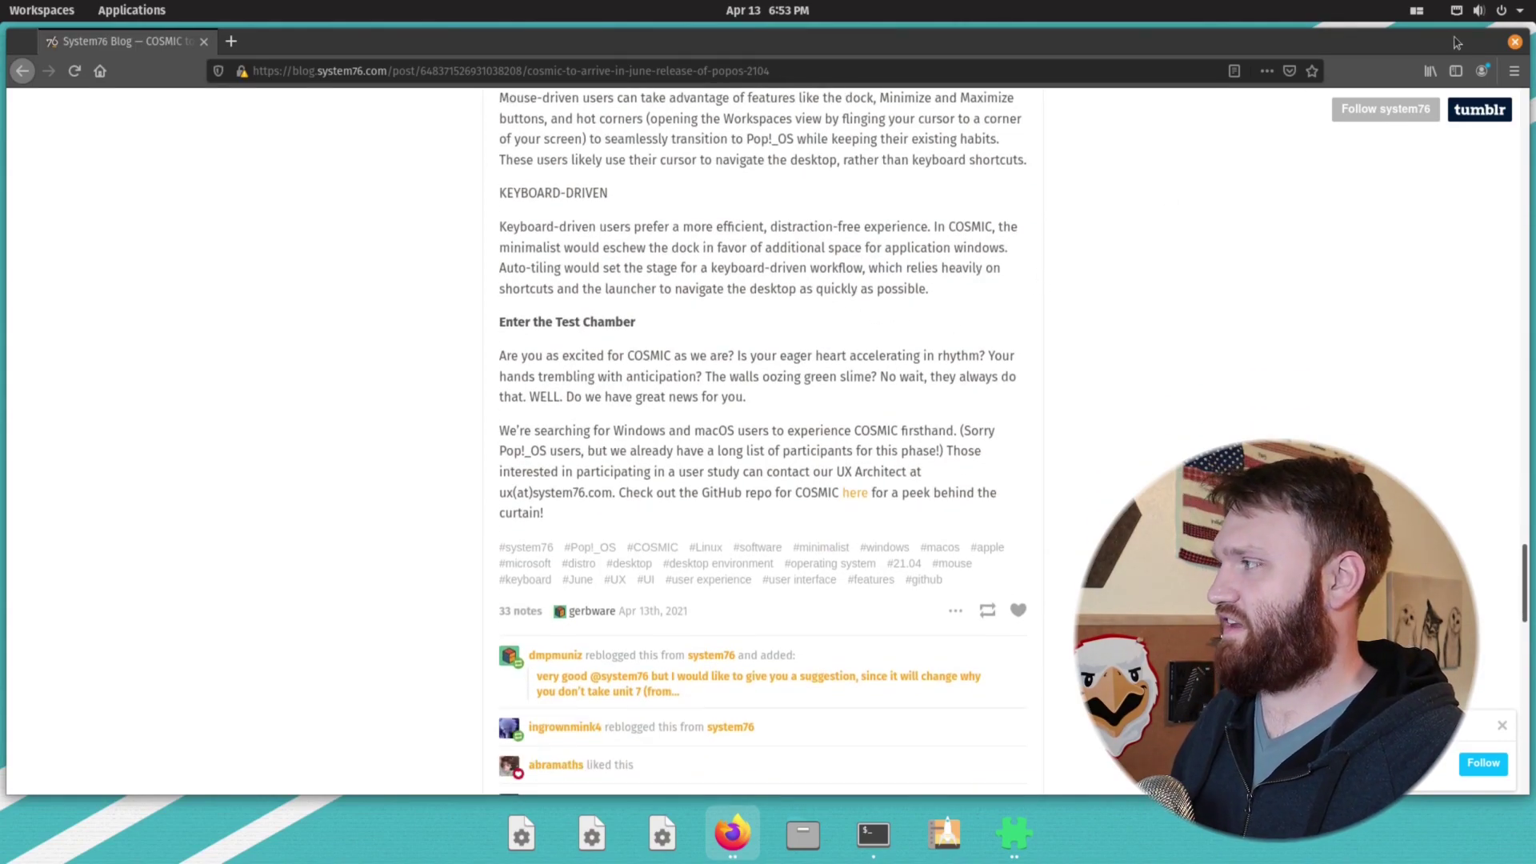
Step: Dismiss the window tiling popup and drag the scrollbar back to the post's top
{"action": "left_click", "coordinate": [1417, 10]}
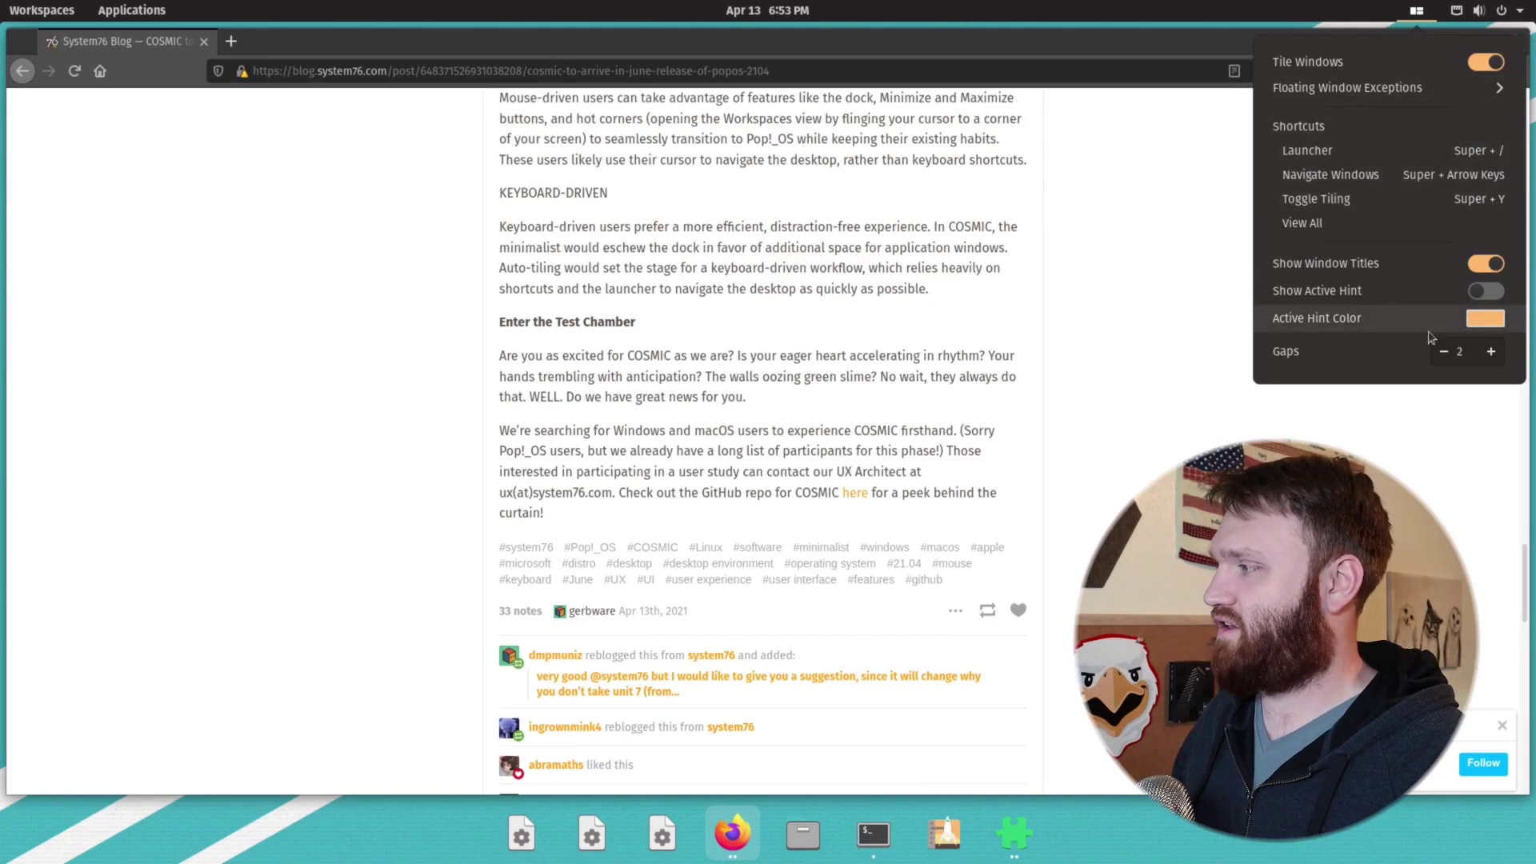
{"action": "left_click", "coordinate": [1133, 450]}
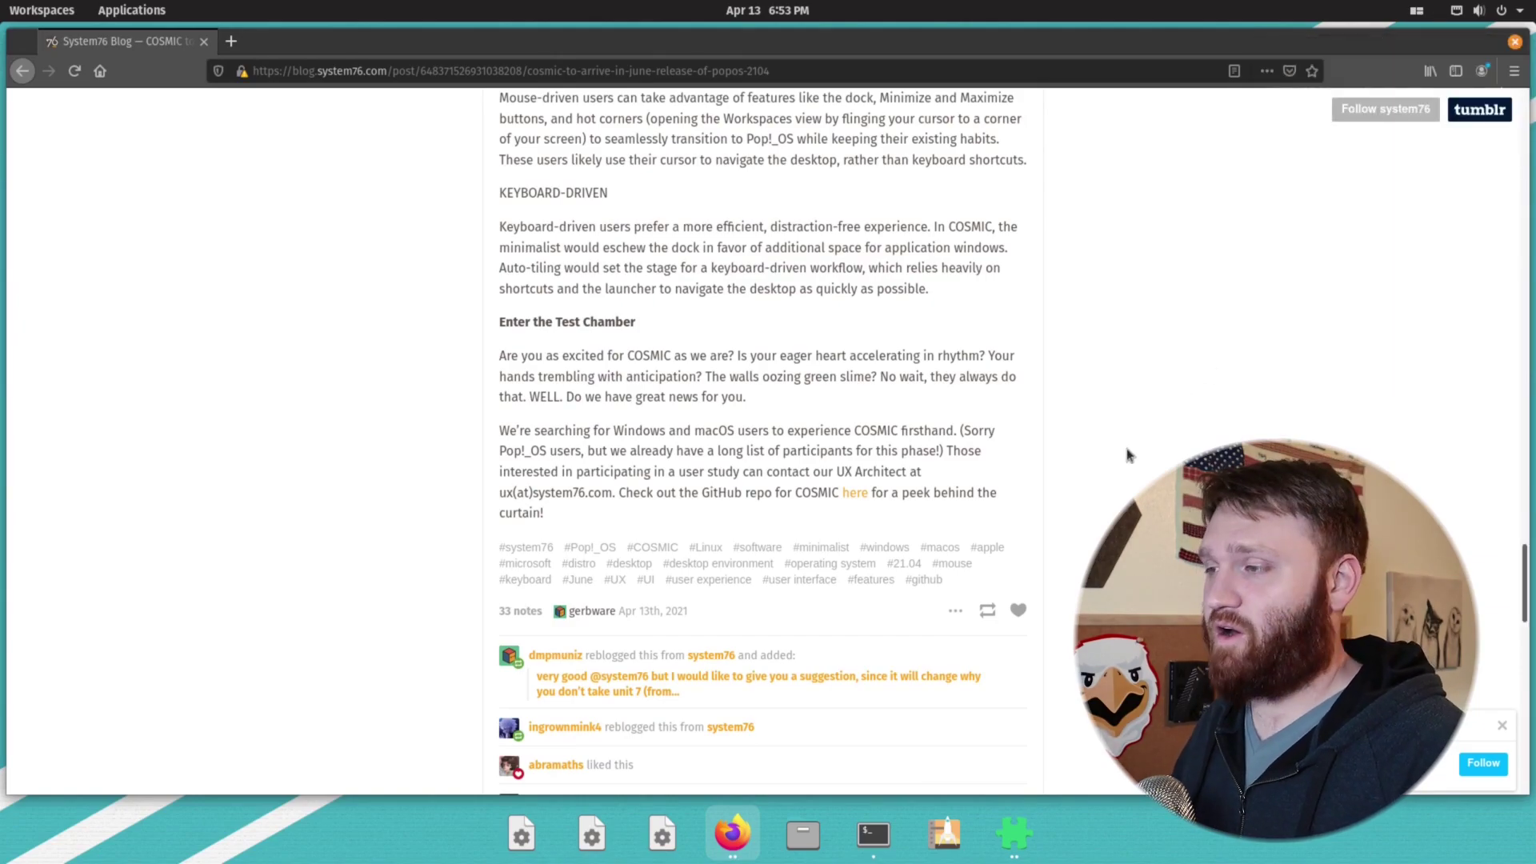
{"action": "scroll", "coordinate": [1128, 453], "scroll_direction": "up", "scroll_amount": 10}
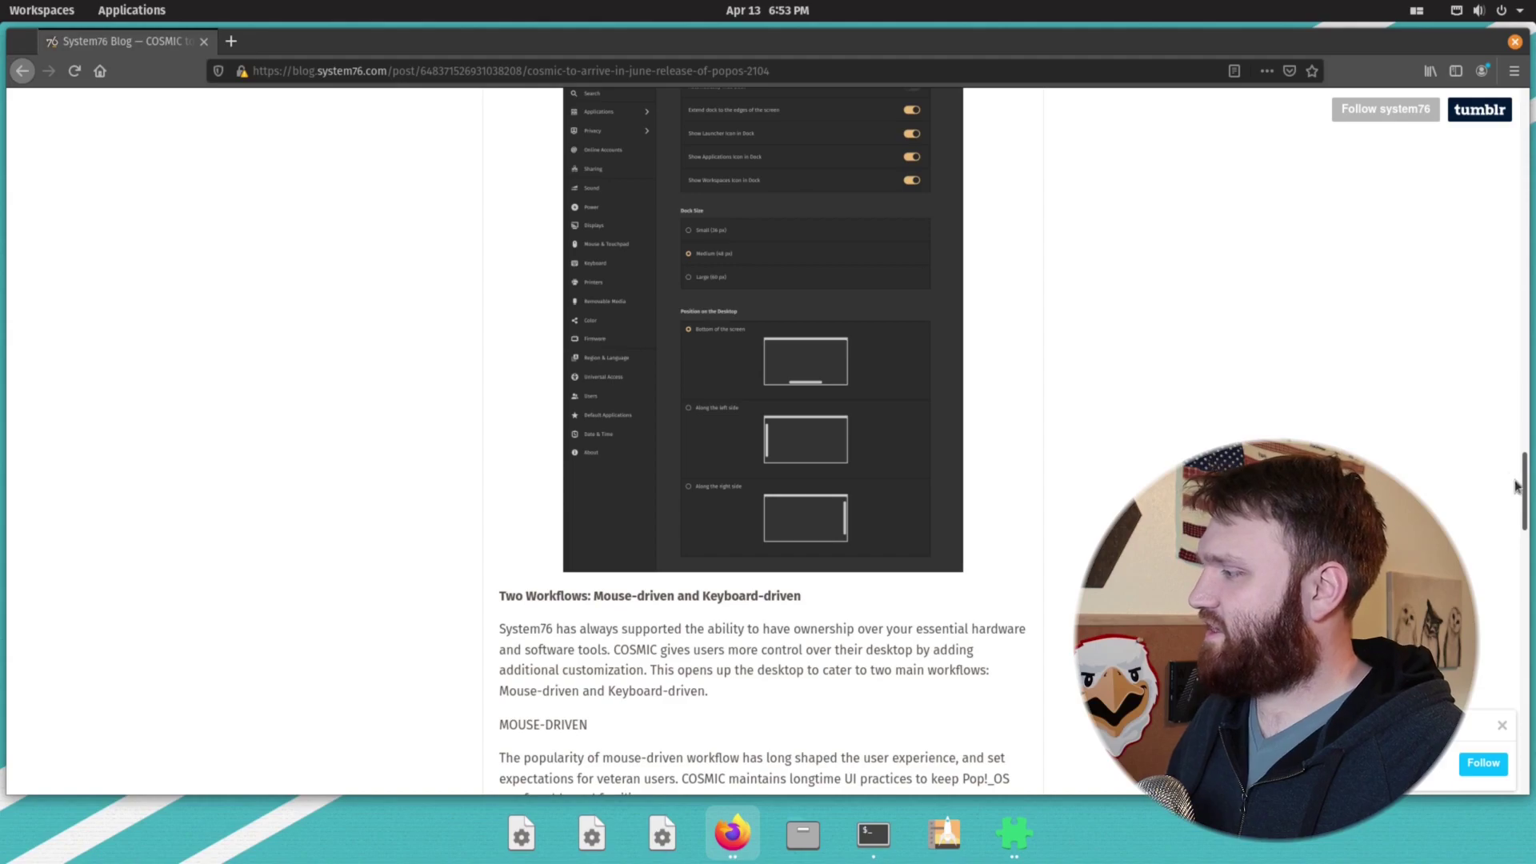
{"action": "left_click_drag", "start_coordinate": [1528, 489], "coordinate": [1521, 199]}
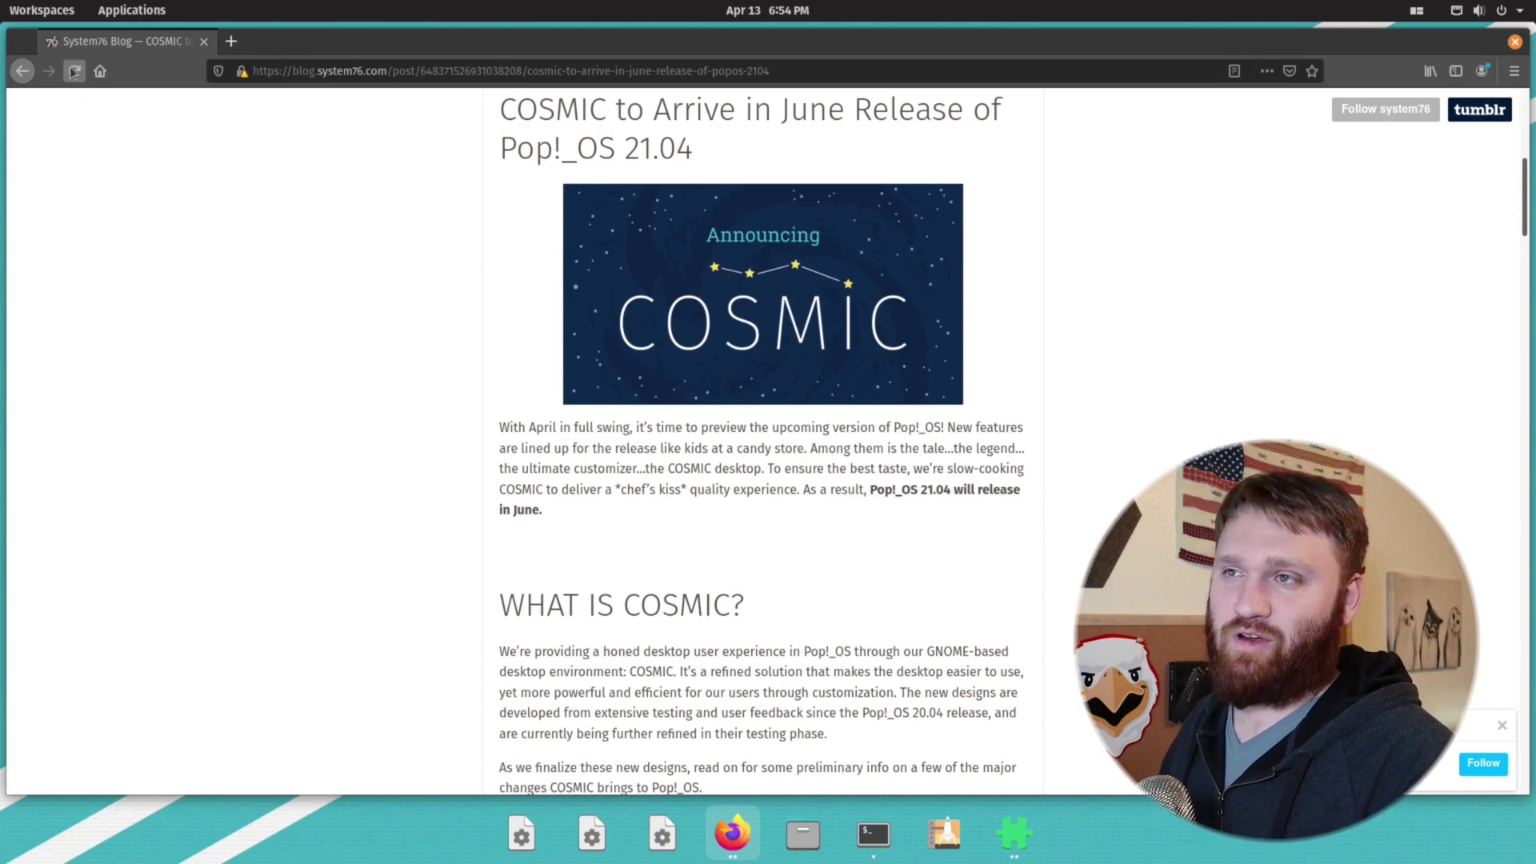
Step: Preview the first and second workspaces and the installed applications grid from the overview
{"action": "left_click", "coordinate": [55, 18]}
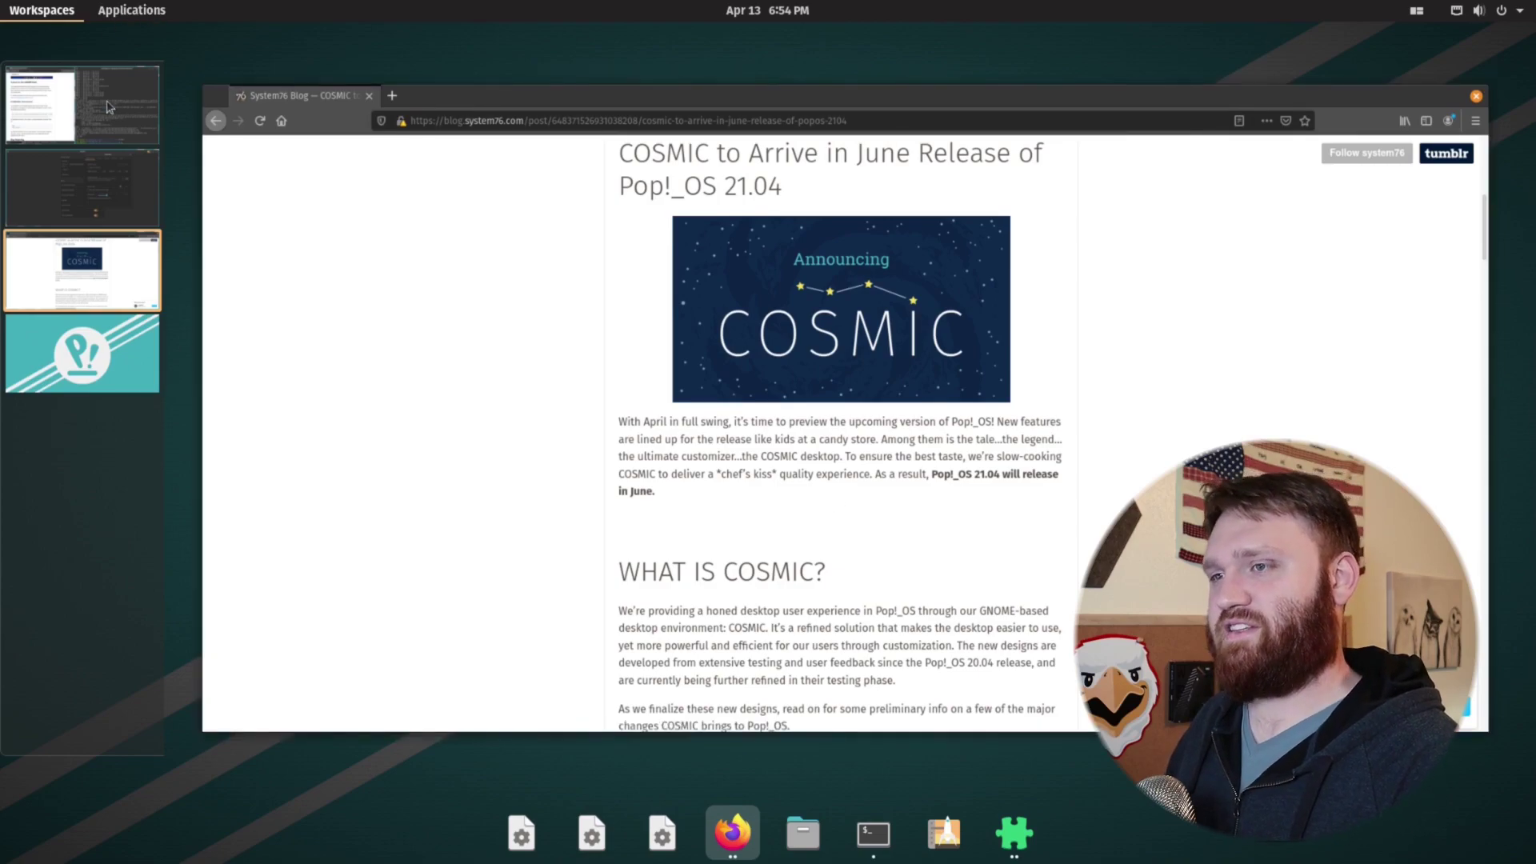
{"action": "left_click", "coordinate": [80, 112]}
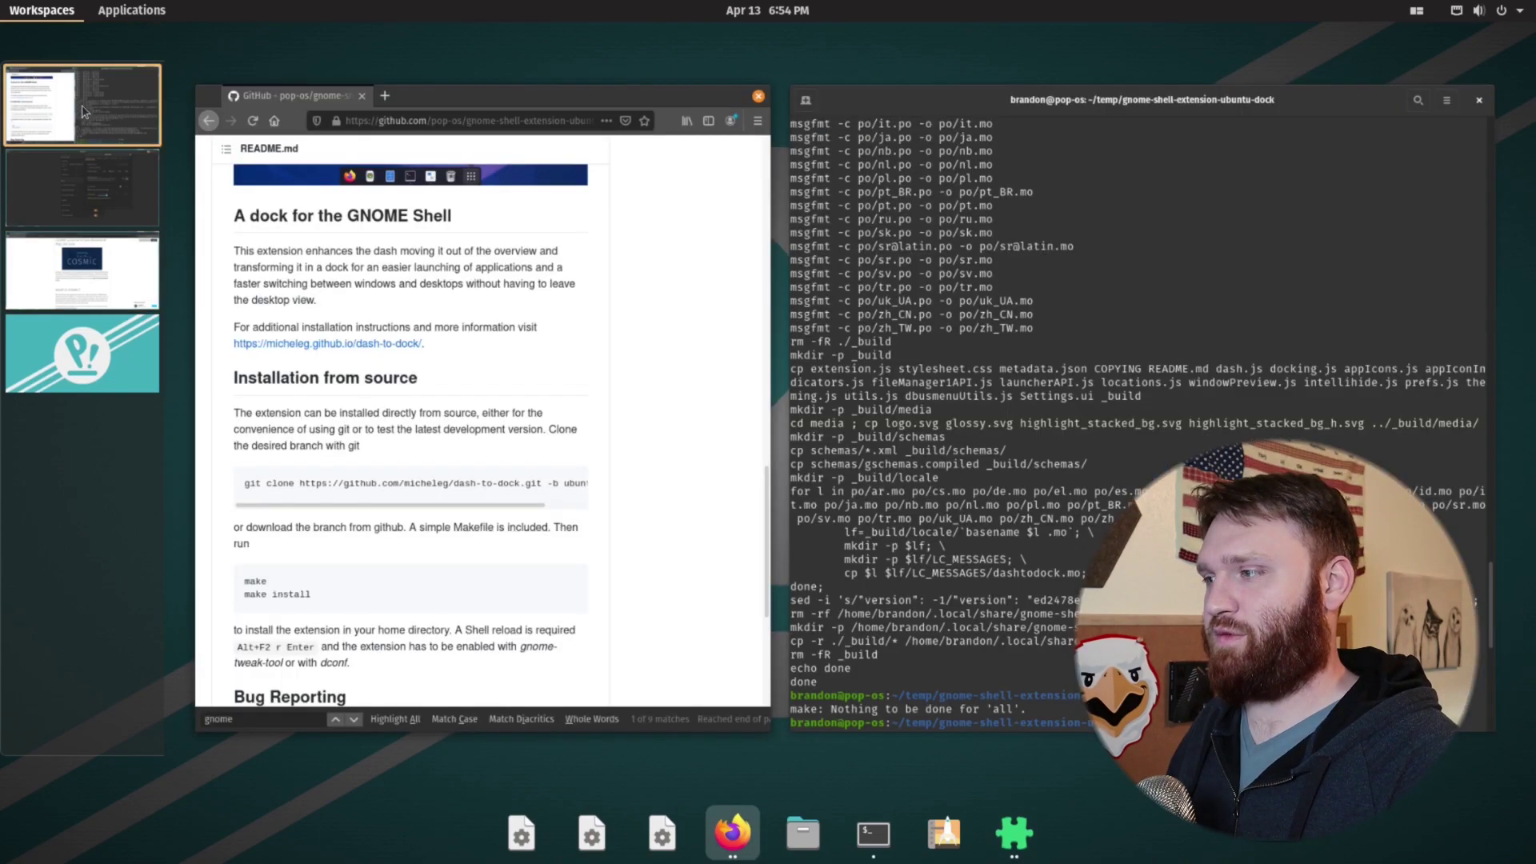
{"action": "left_click", "coordinate": [68, 192]}
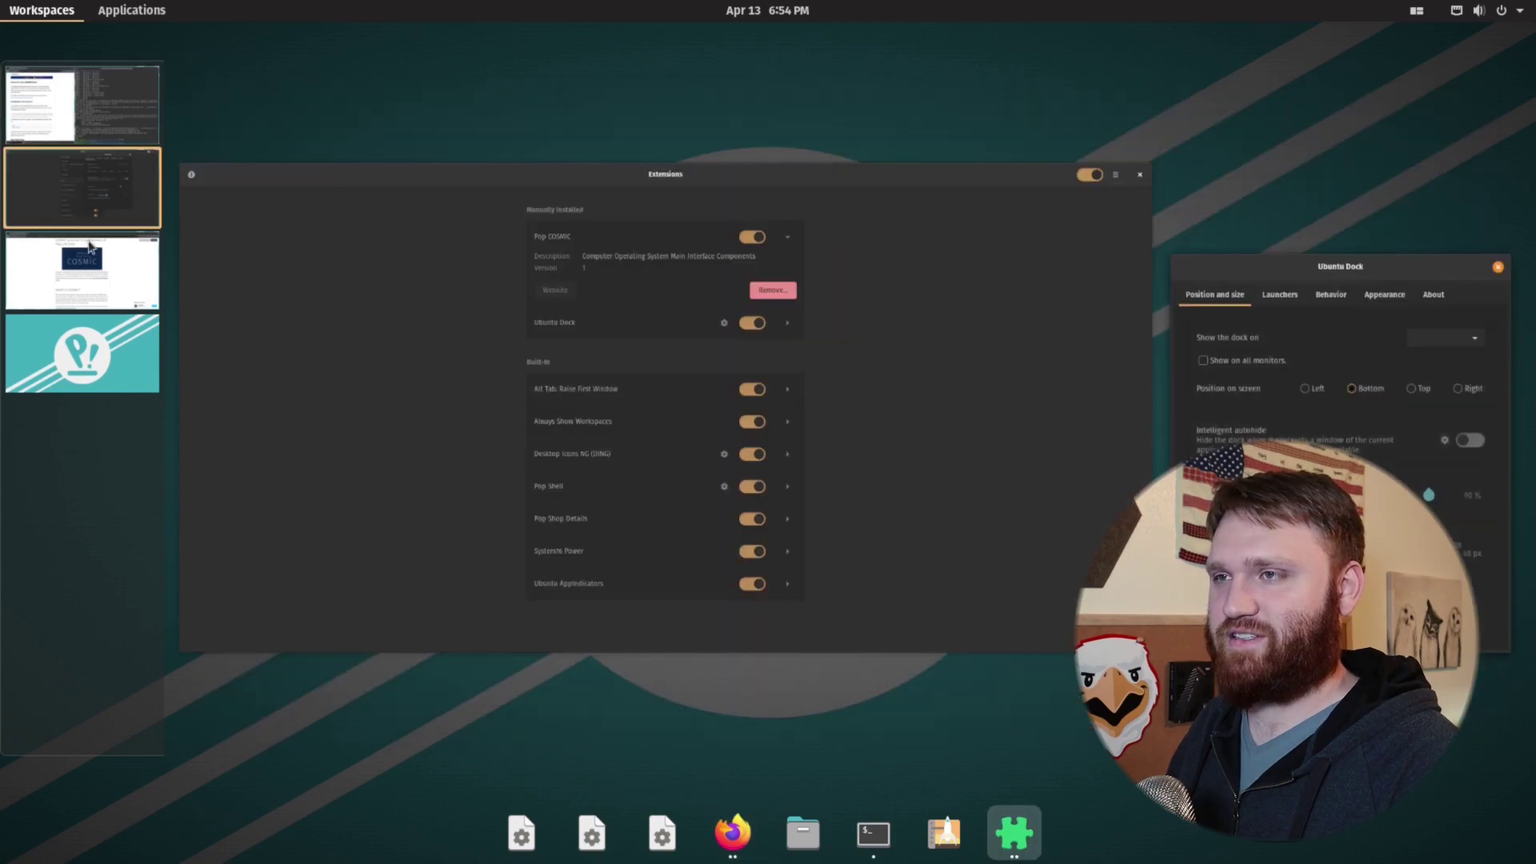
{"action": "left_click", "coordinate": [134, 13]}
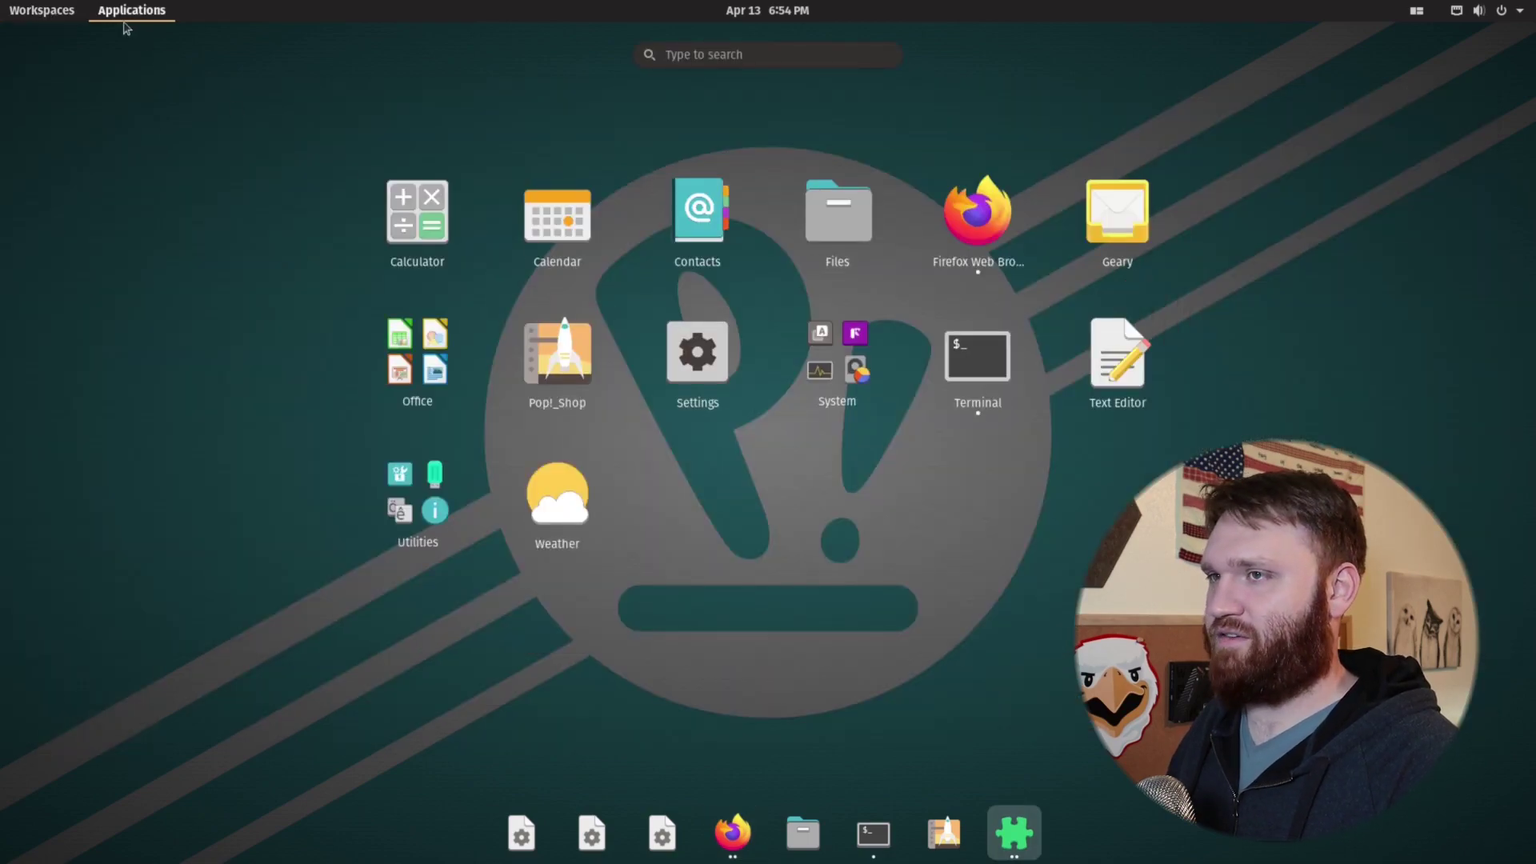
{"action": "left_click", "coordinate": [41, 11]}
Step: Launch Calculator in the third workspace beside the blog post
{"action": "left_click", "coordinate": [91, 279]}
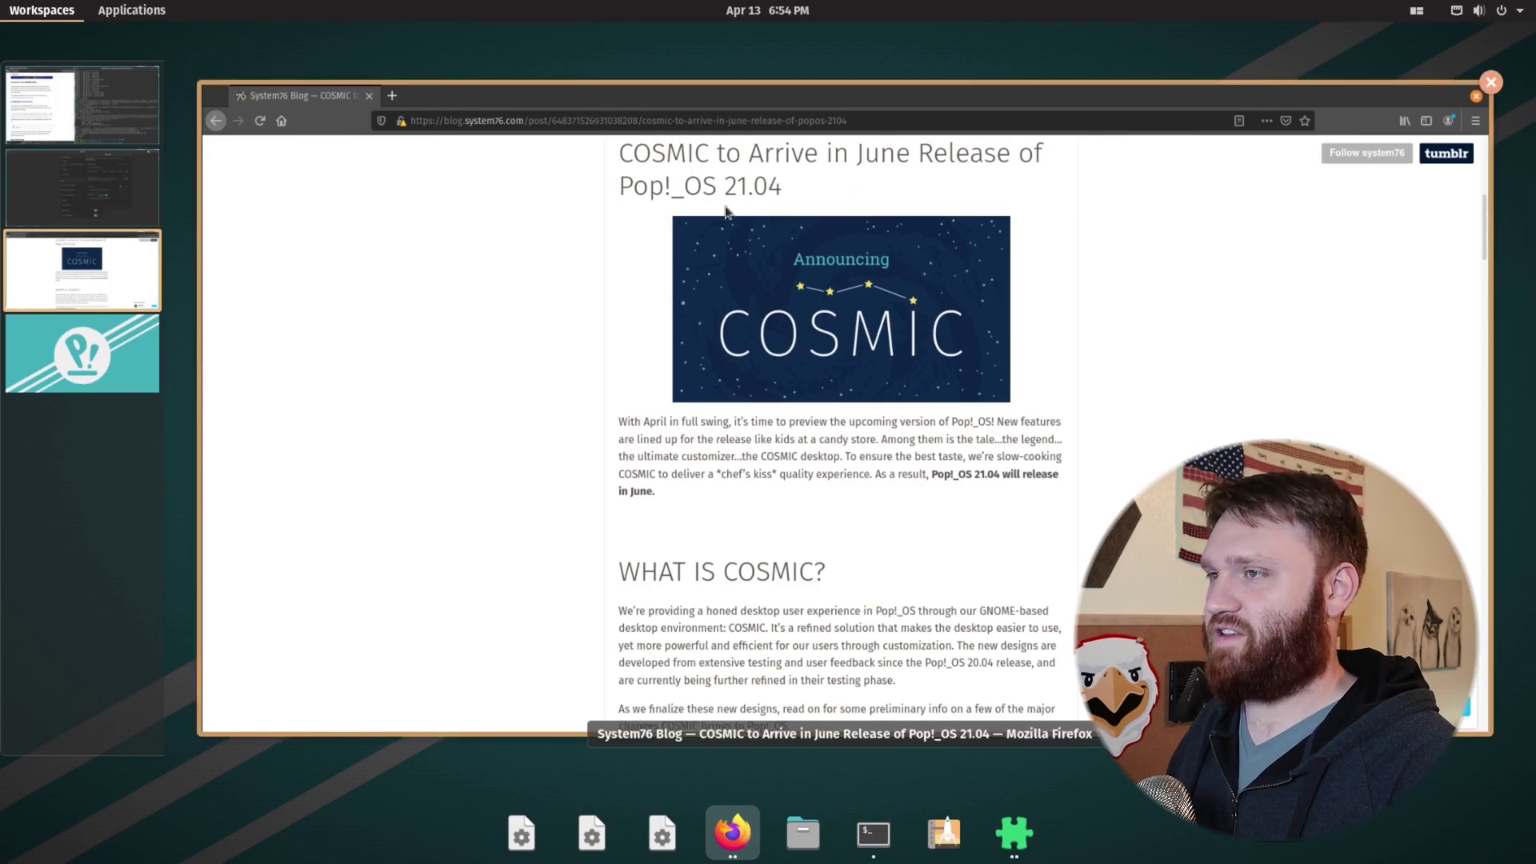
{"action": "left_click", "coordinate": [150, 16]}
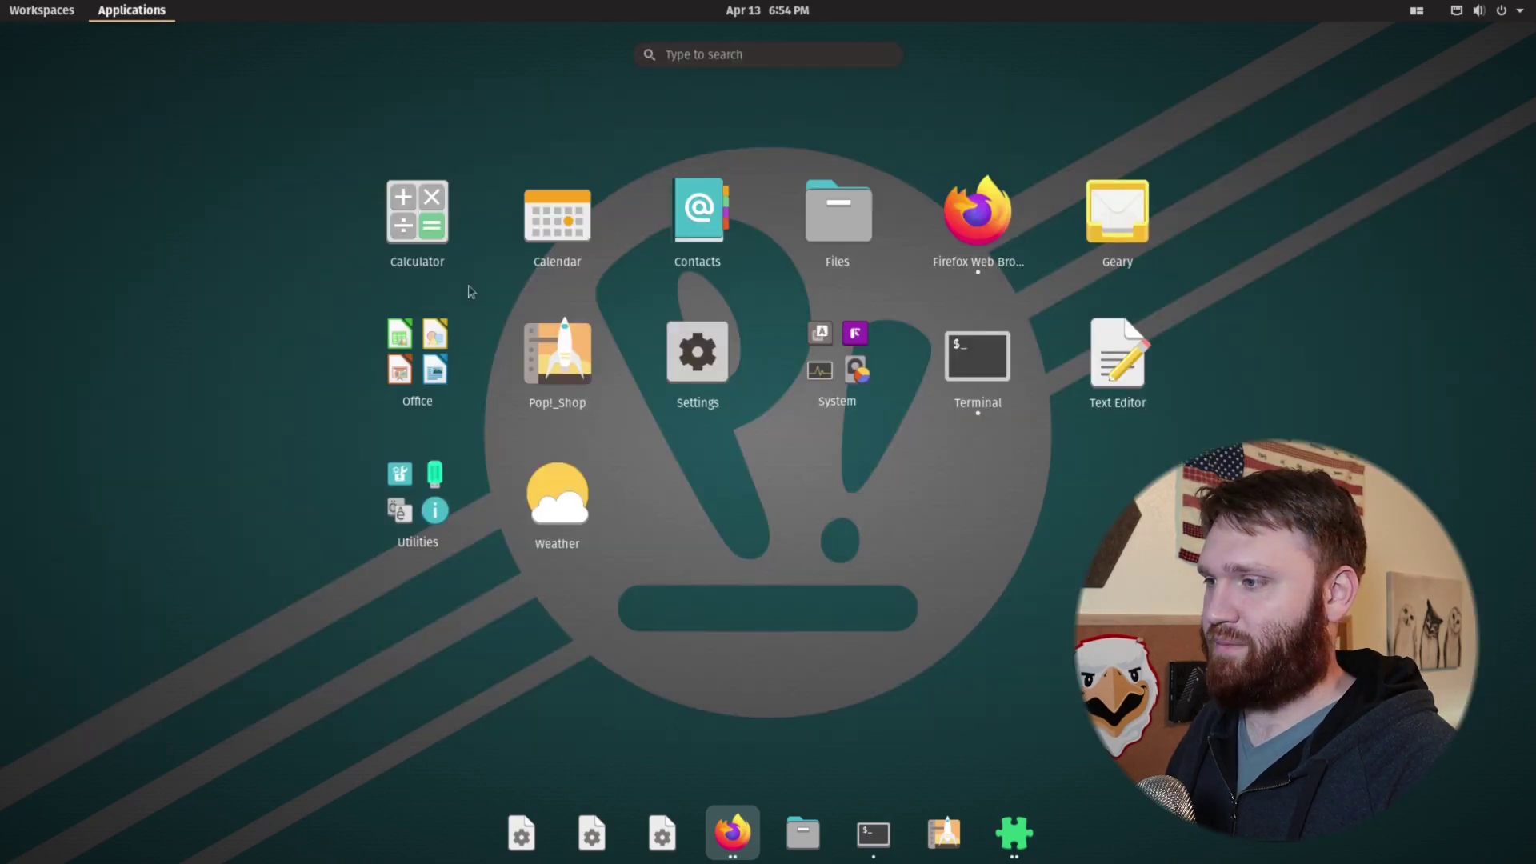
{"action": "key", "text": "Escape"}
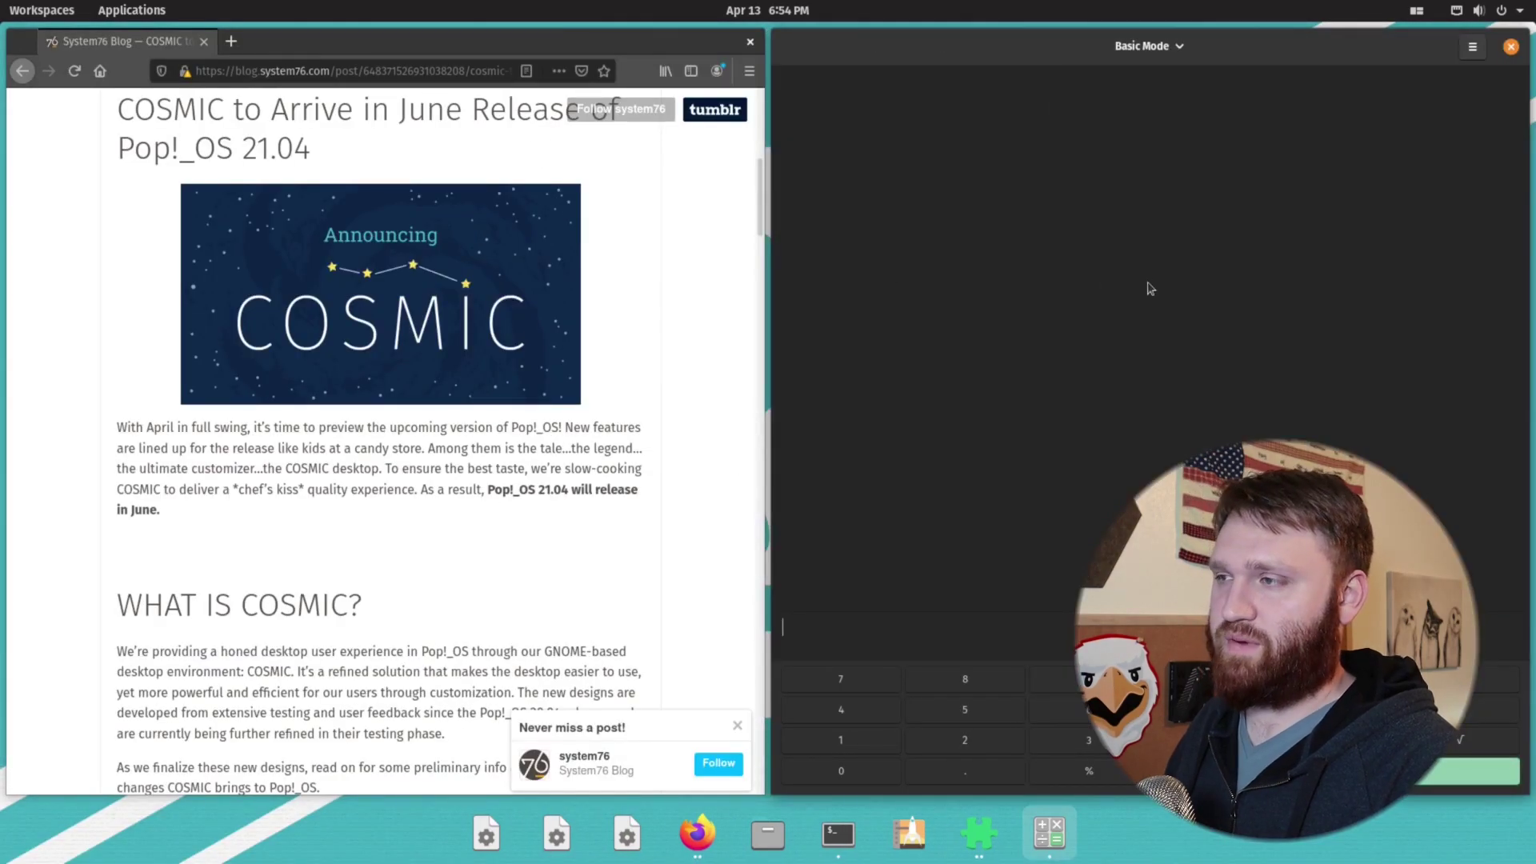
Step: Launch Calendar in the second workspace beside Extensions, then return to the workspaces overview
{"action": "left_click", "coordinate": [46, 11]}
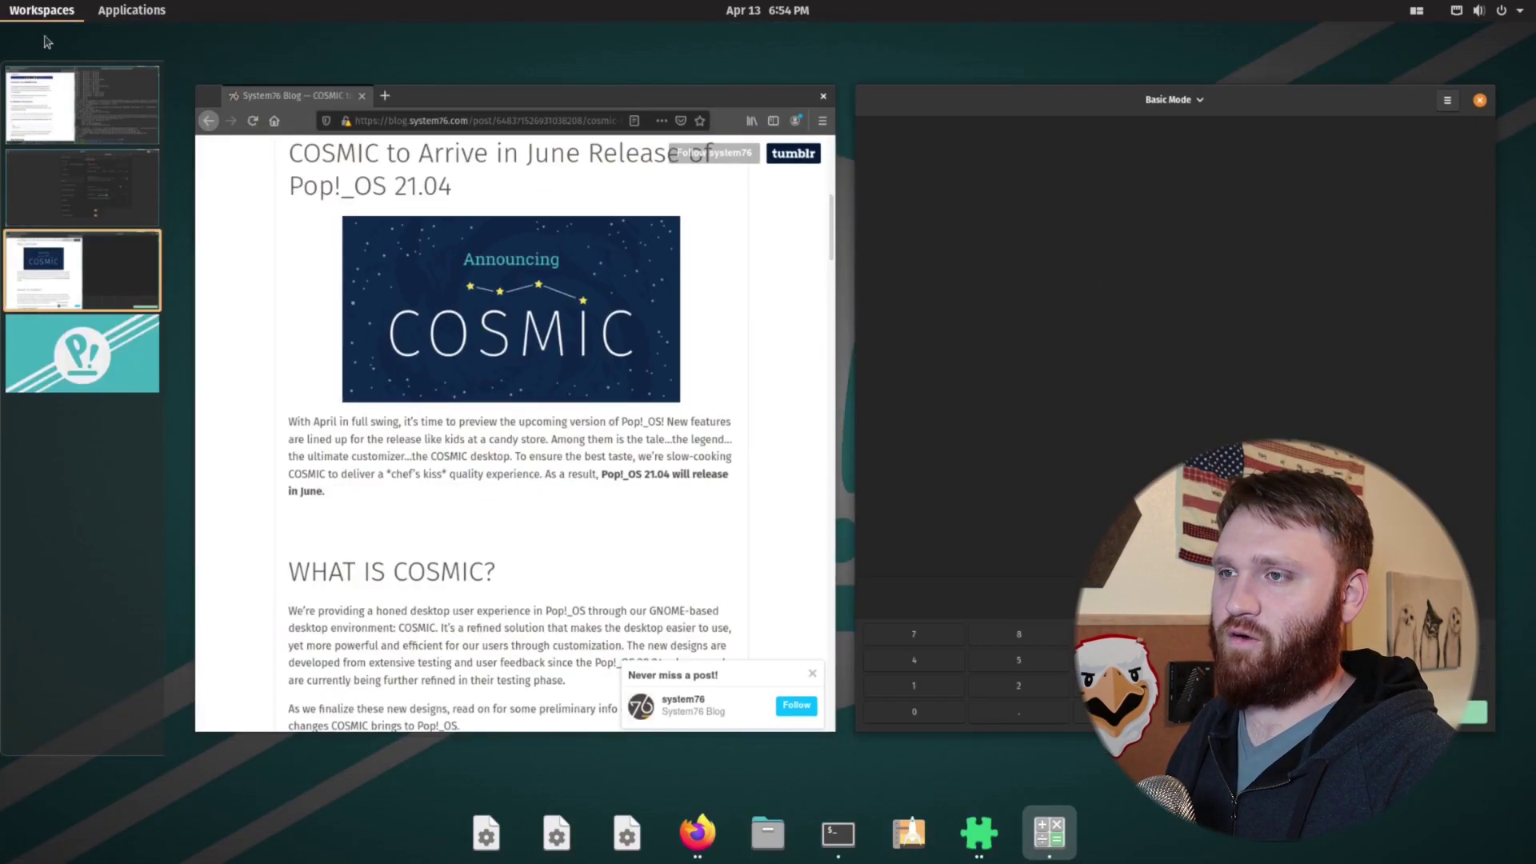
{"action": "left_click", "coordinate": [89, 189]}
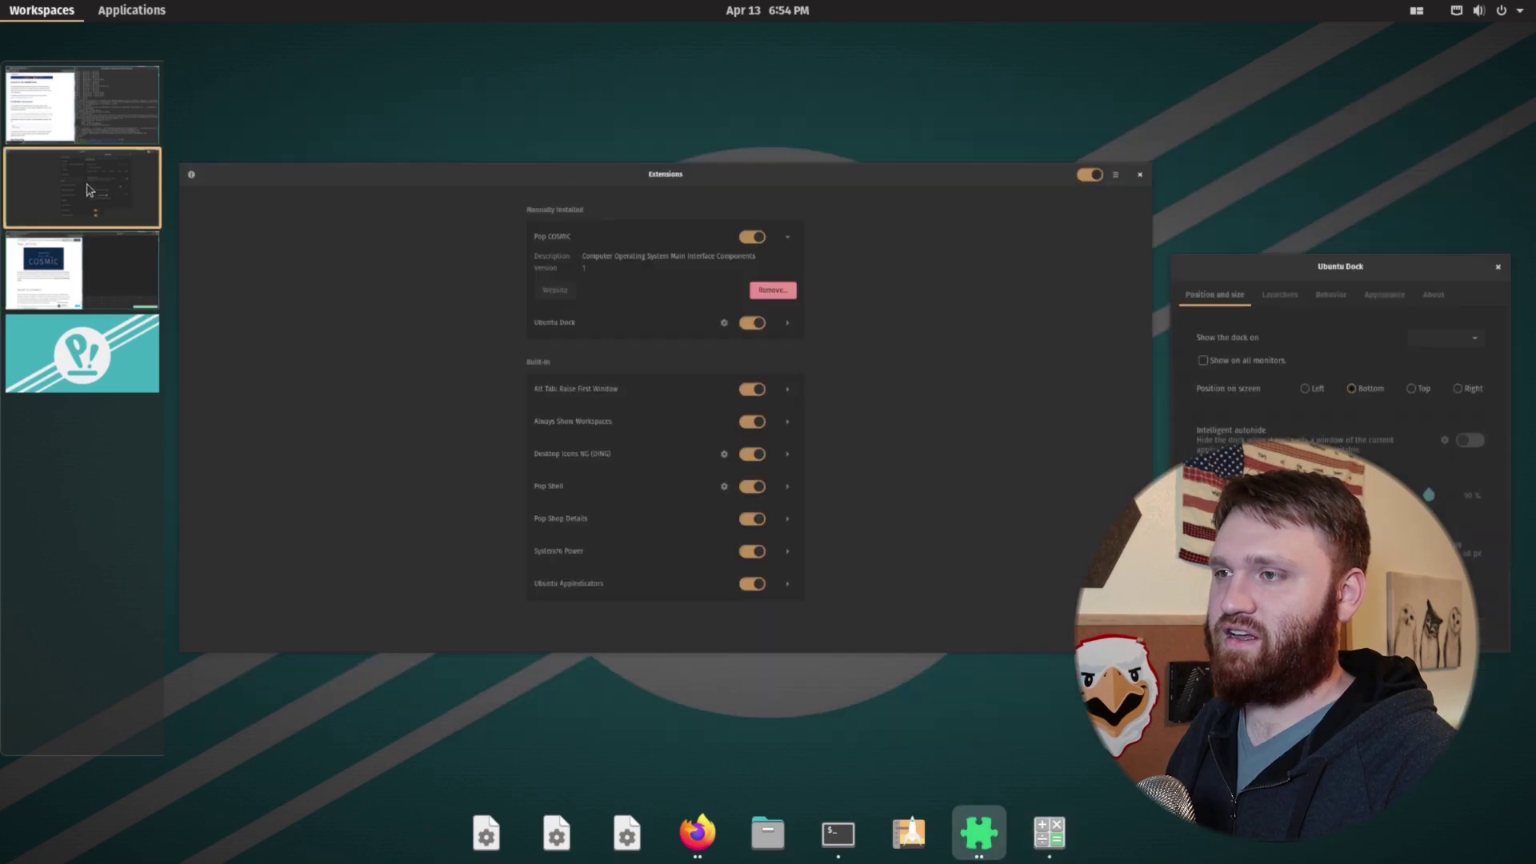
{"action": "left_click", "coordinate": [131, 10]}
{"action": "key", "text": "Escape"}
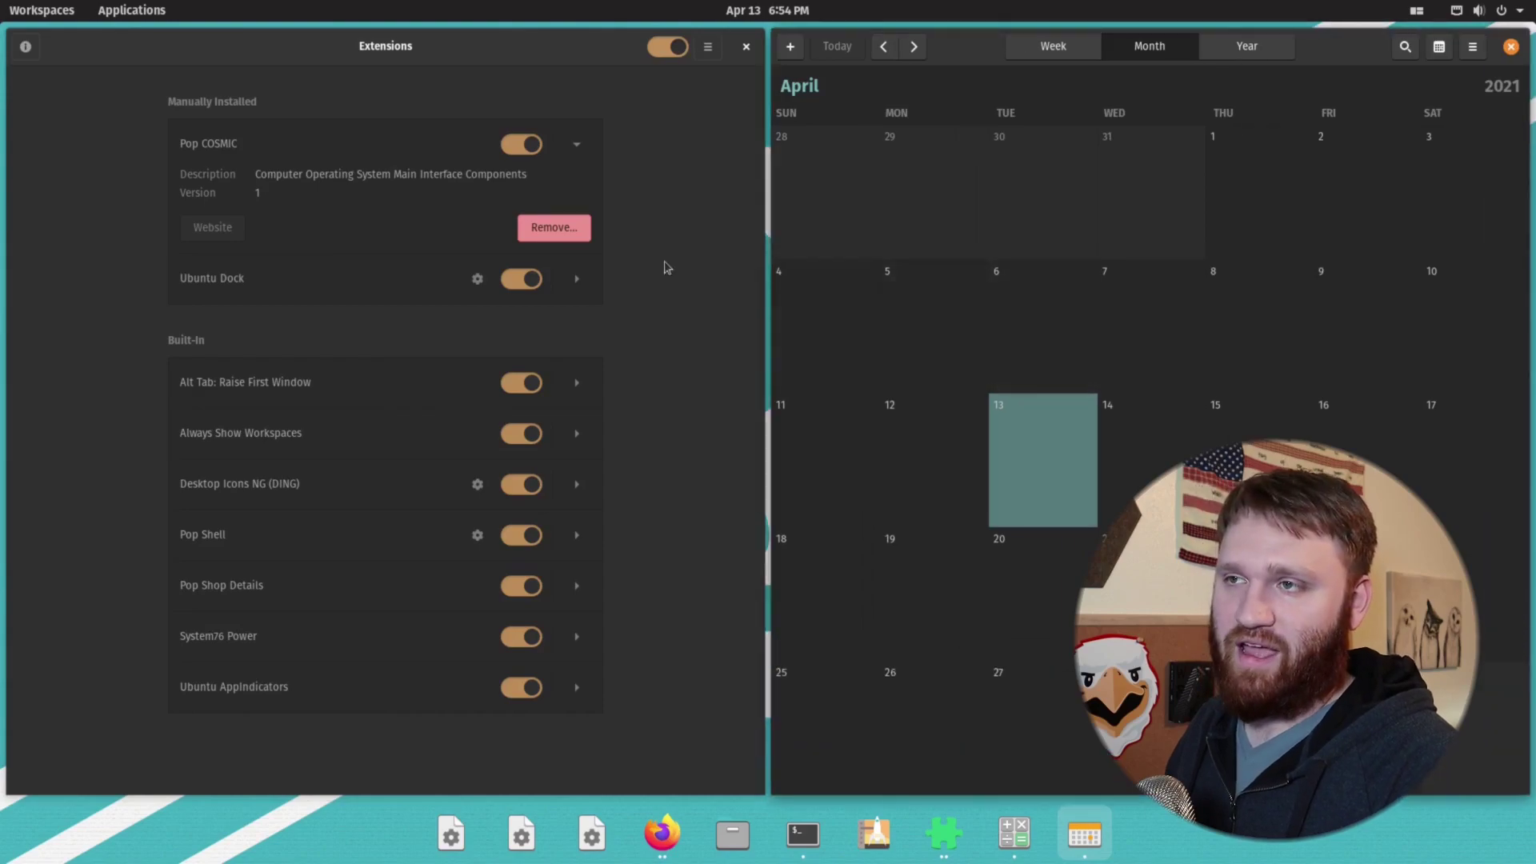
{"action": "left_click", "coordinate": [50, 13]}
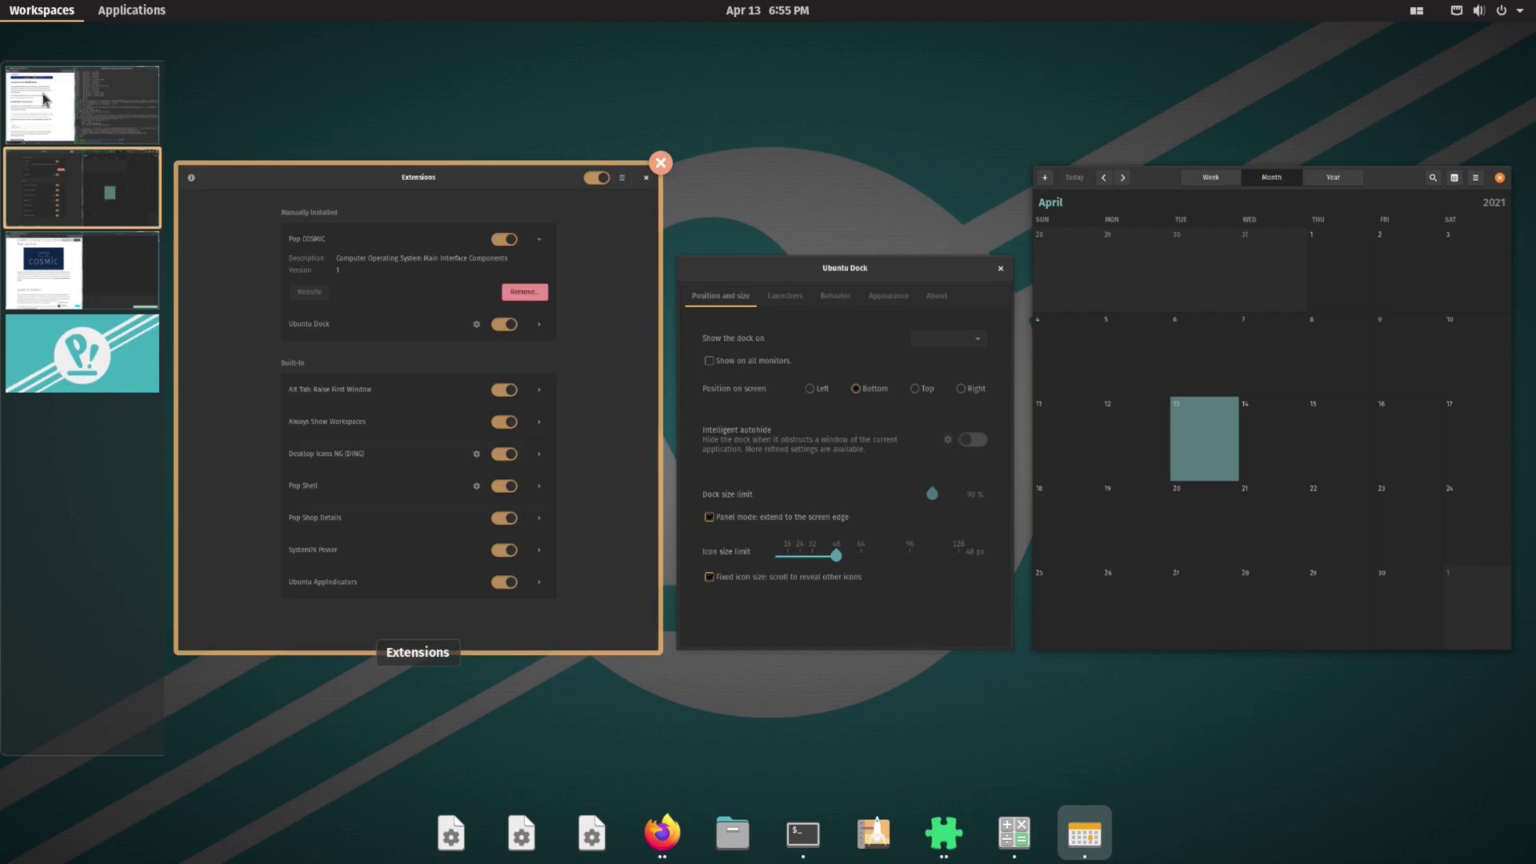
Step: Focus Firefox in workspace 1, go back to the pop-os organization page, and open the cosmic repository
{"action": "left_click", "coordinate": [44, 120]}
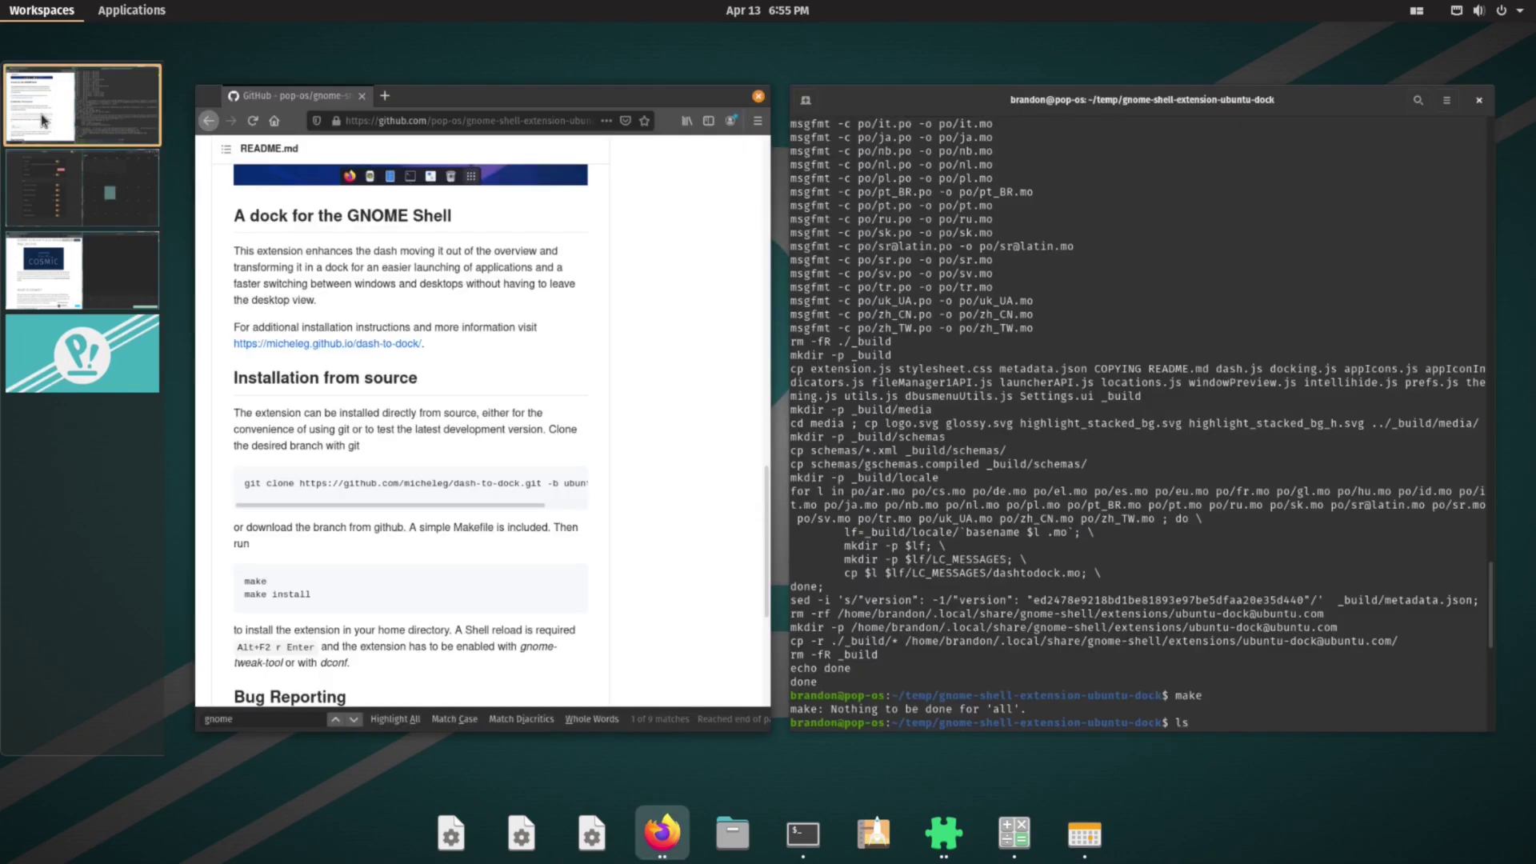
{"action": "left_click", "coordinate": [392, 292]}
{"action": "scroll", "coordinate": [380, 304], "scroll_direction": "up", "scroll_amount": 10}
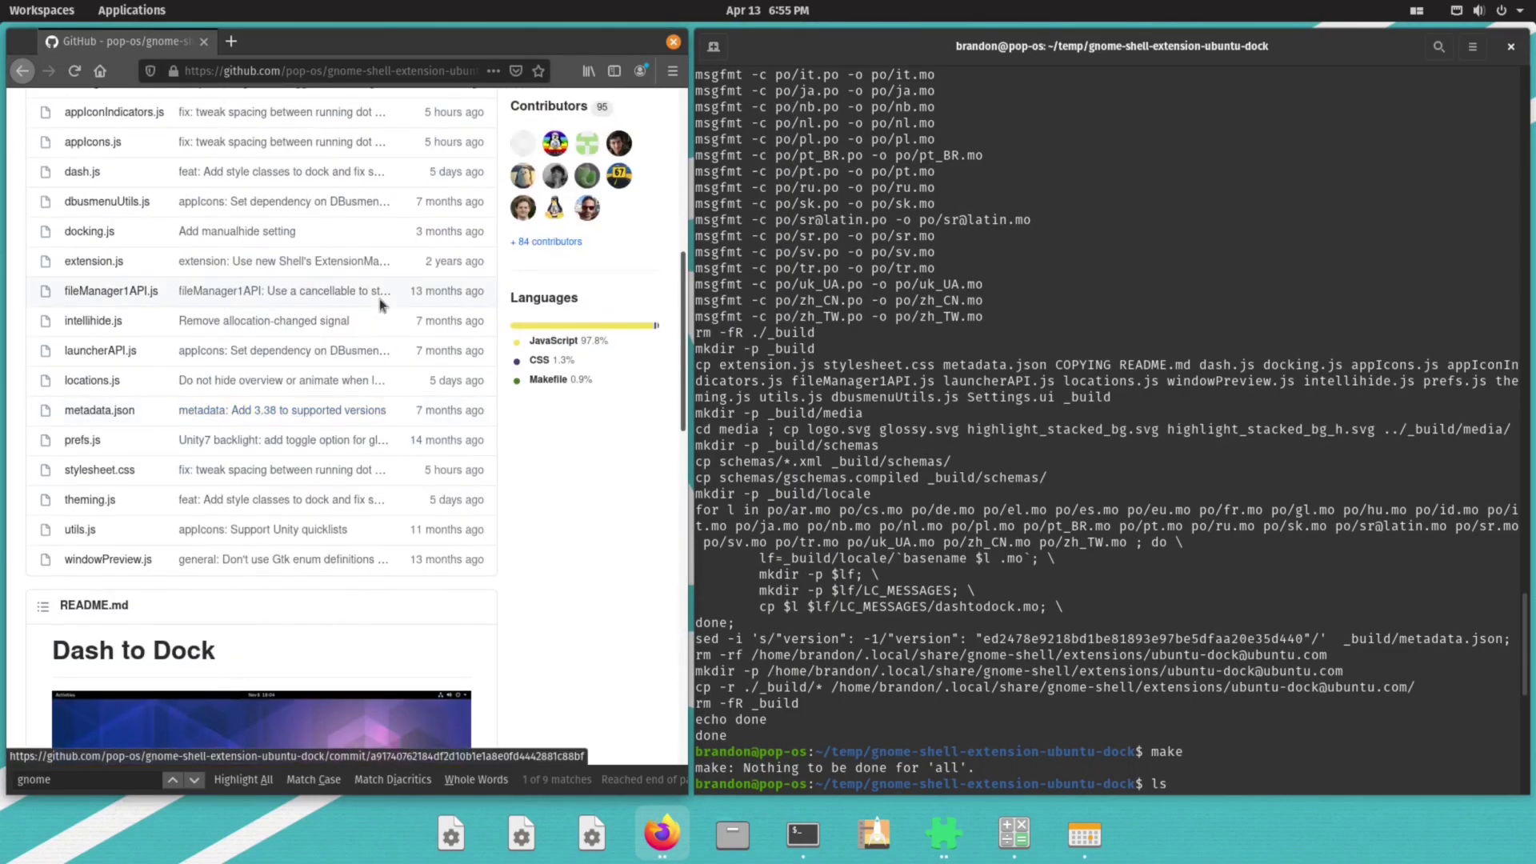
{"action": "scroll", "coordinate": [377, 301], "scroll_direction": "up", "scroll_amount": 5}
{"action": "key", "text": "alt+Left"}
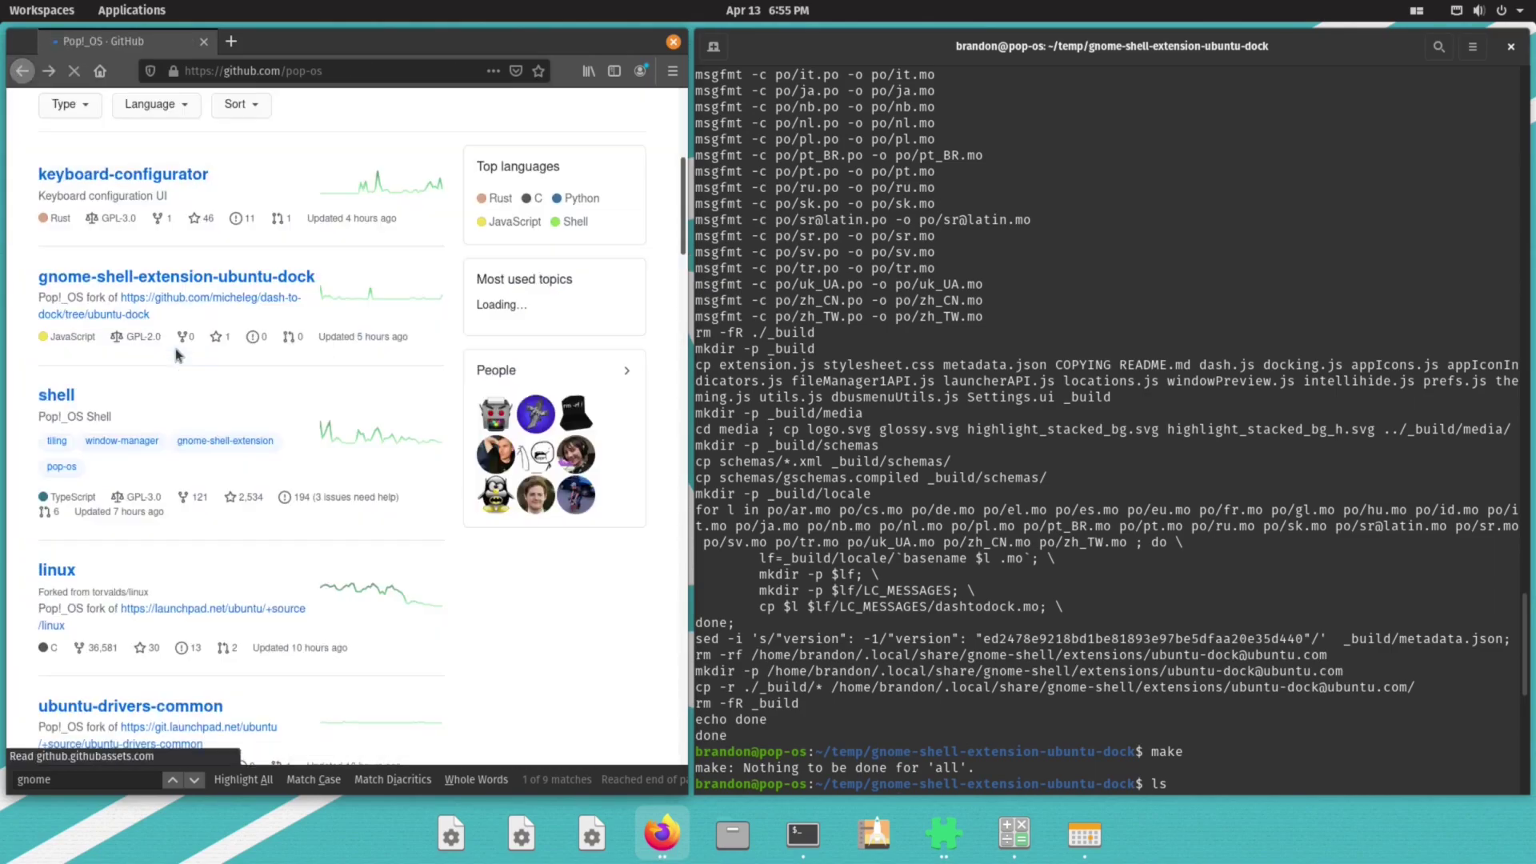
{"action": "scroll", "coordinate": [128, 421], "scroll_direction": "down", "scroll_amount": 10}
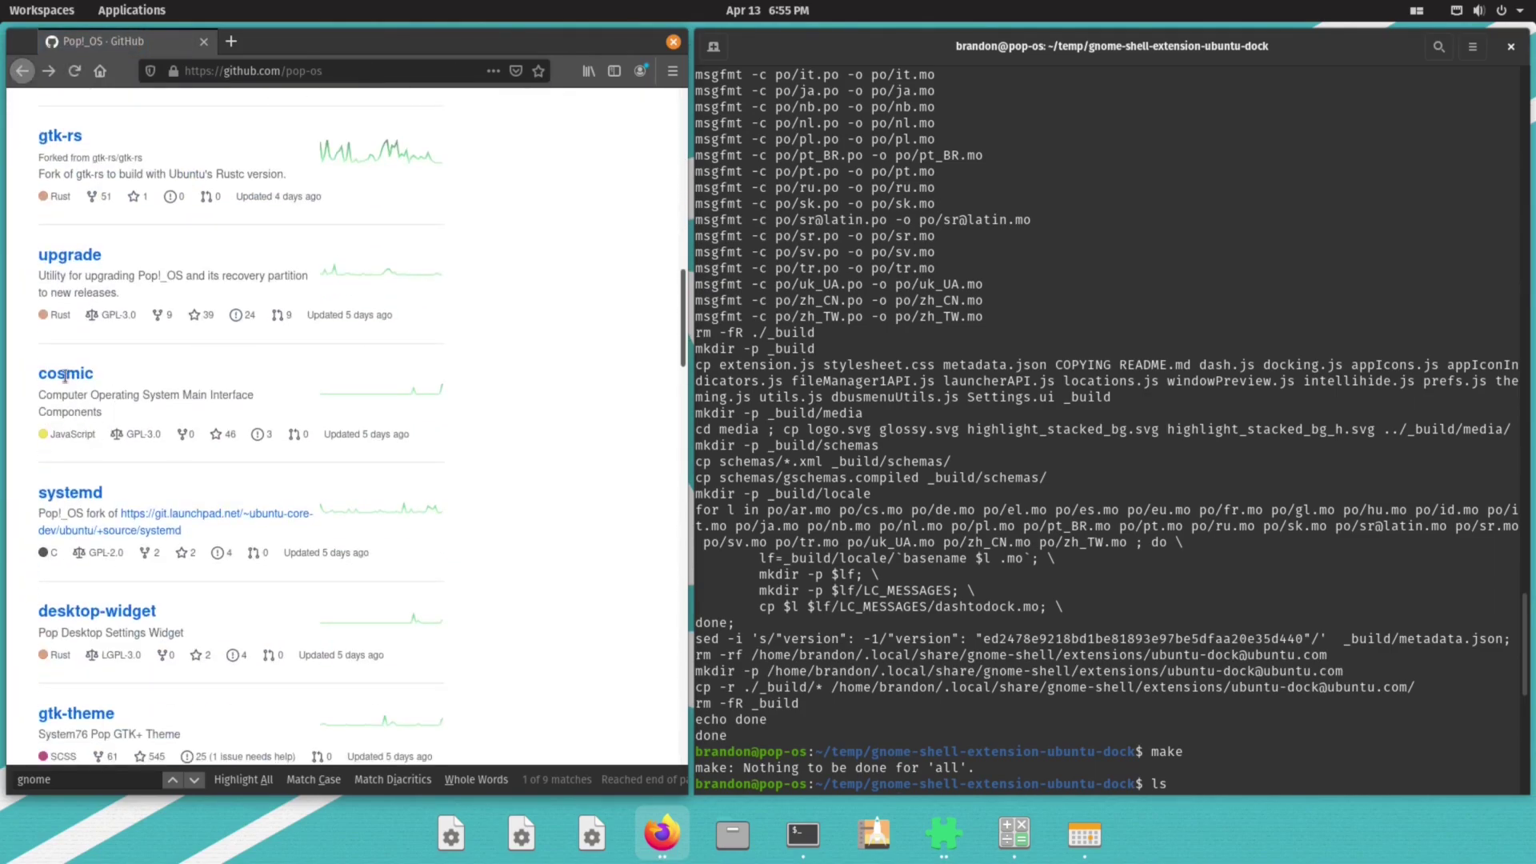
{"action": "left_click", "coordinate": [65, 376]}
{"action": "scroll", "coordinate": [449, 344], "scroll_direction": "down", "scroll_amount": 3}
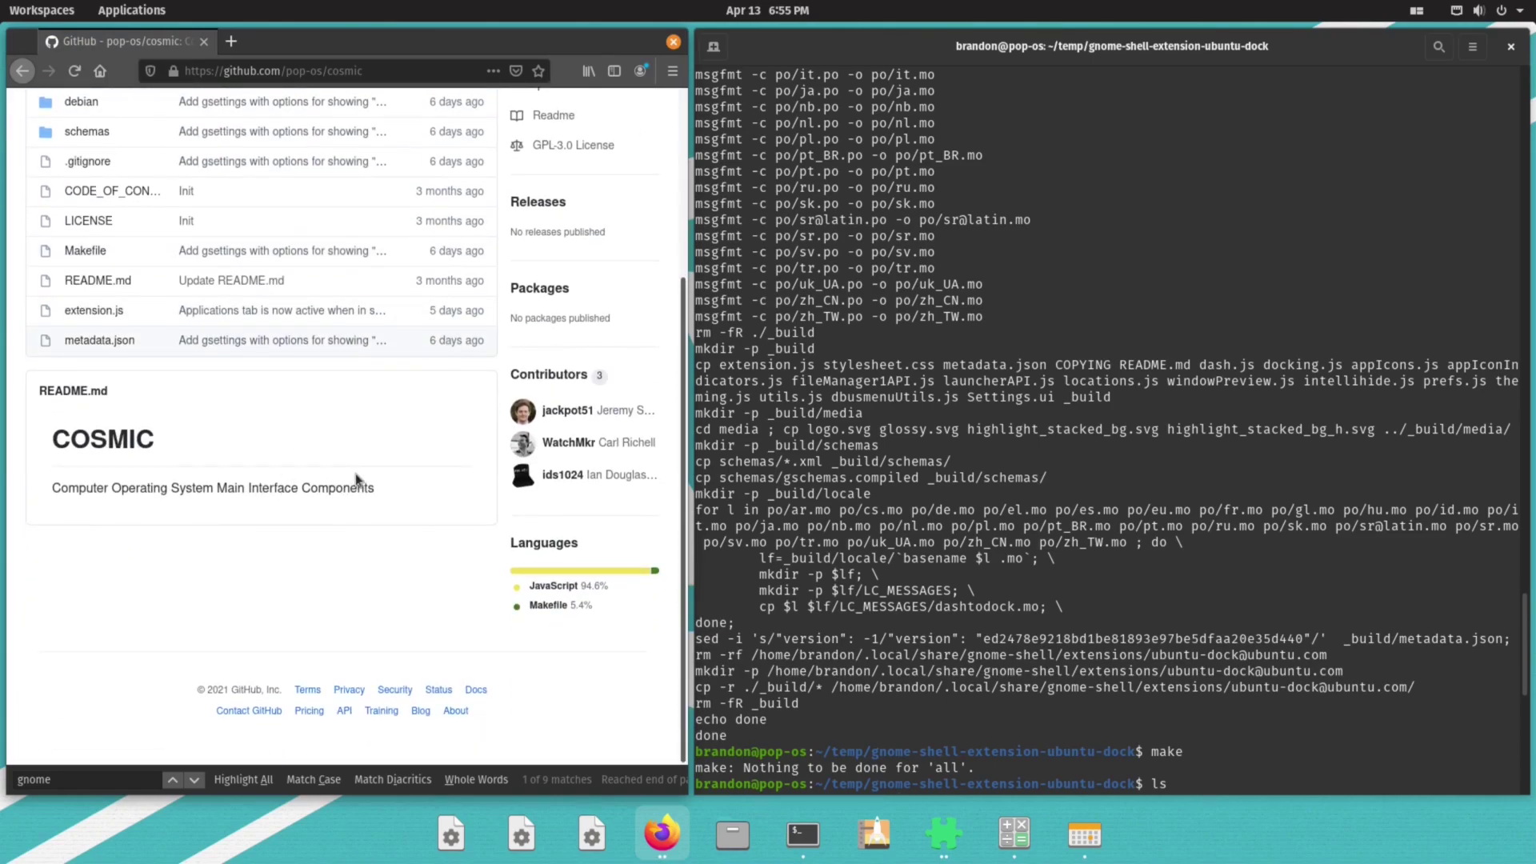
{"action": "scroll", "coordinate": [377, 507], "scroll_direction": "up", "scroll_amount": 3}
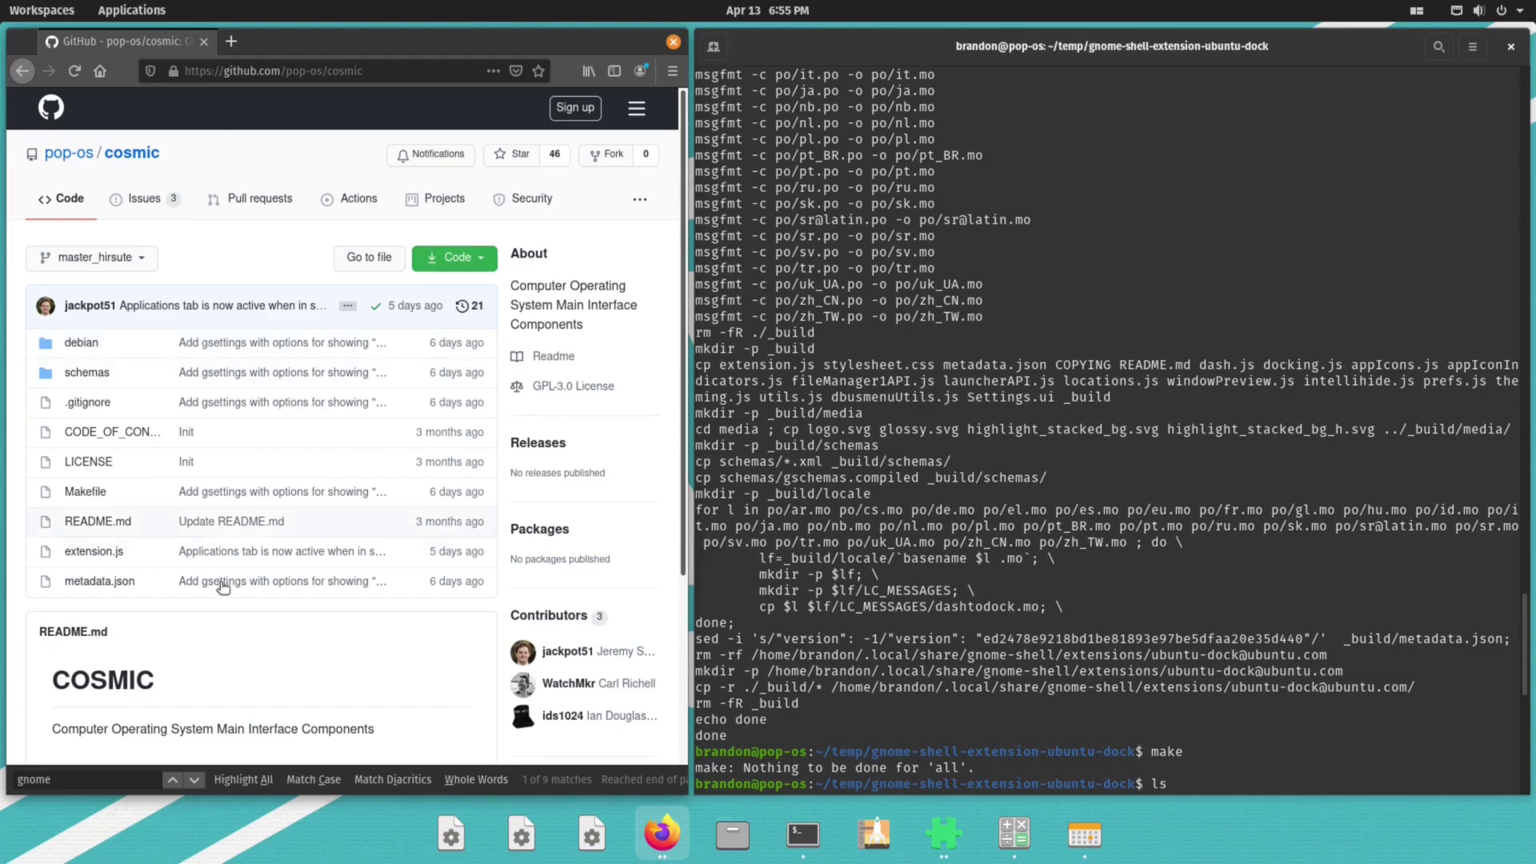
Step: Focus the blog window in the third workspace and scroll to the animated COSMIC mockup
{"action": "left_click", "coordinate": [40, 11]}
{"action": "left_click", "coordinate": [48, 240]}
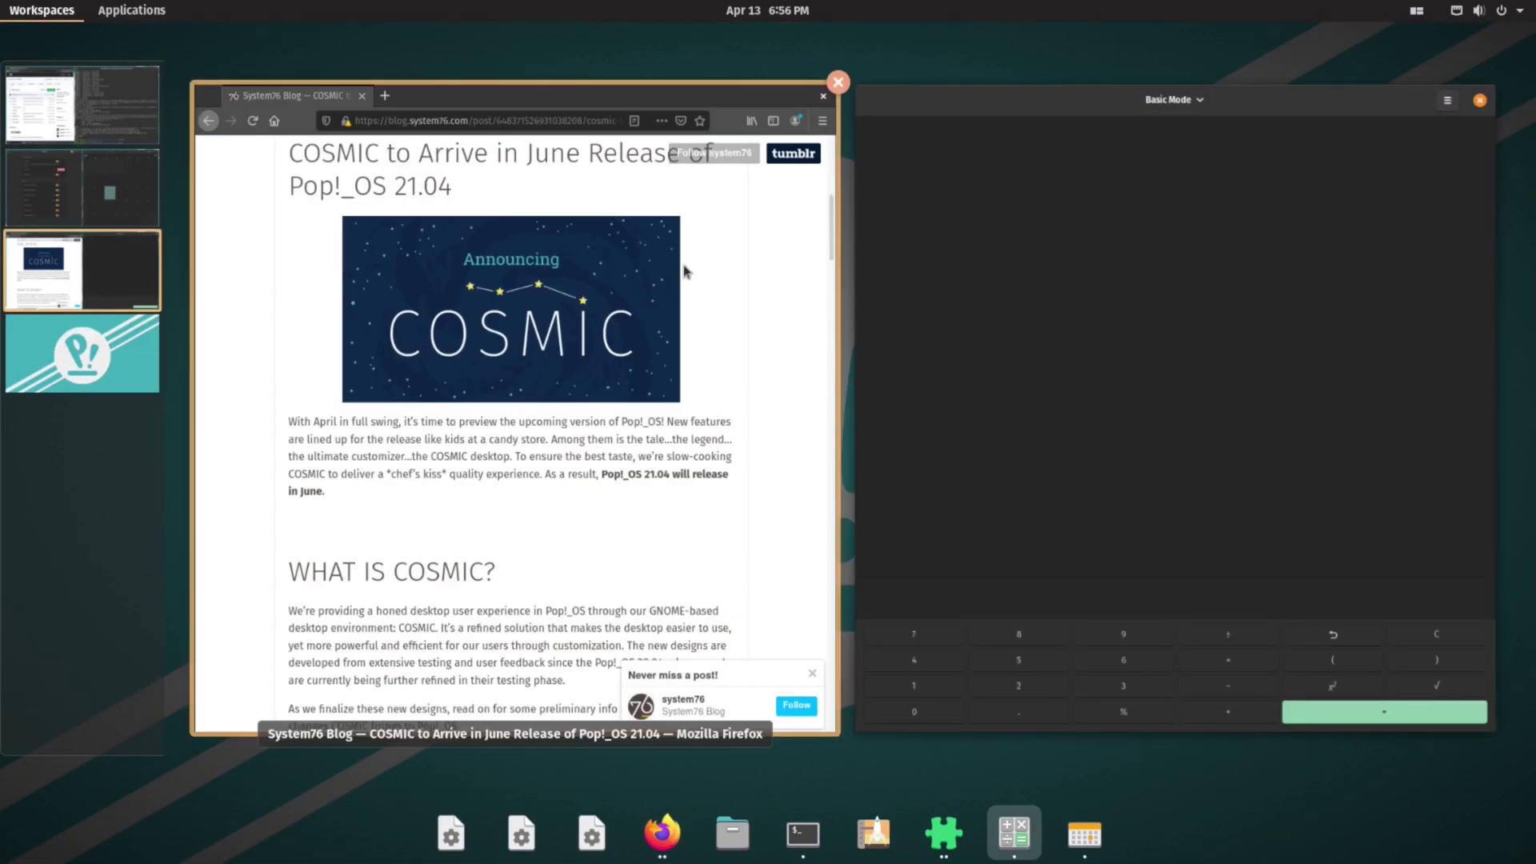
{"action": "left_click", "coordinate": [514, 286]}
{"action": "scroll", "coordinate": [462, 396], "scroll_direction": "up", "scroll_amount": 5}
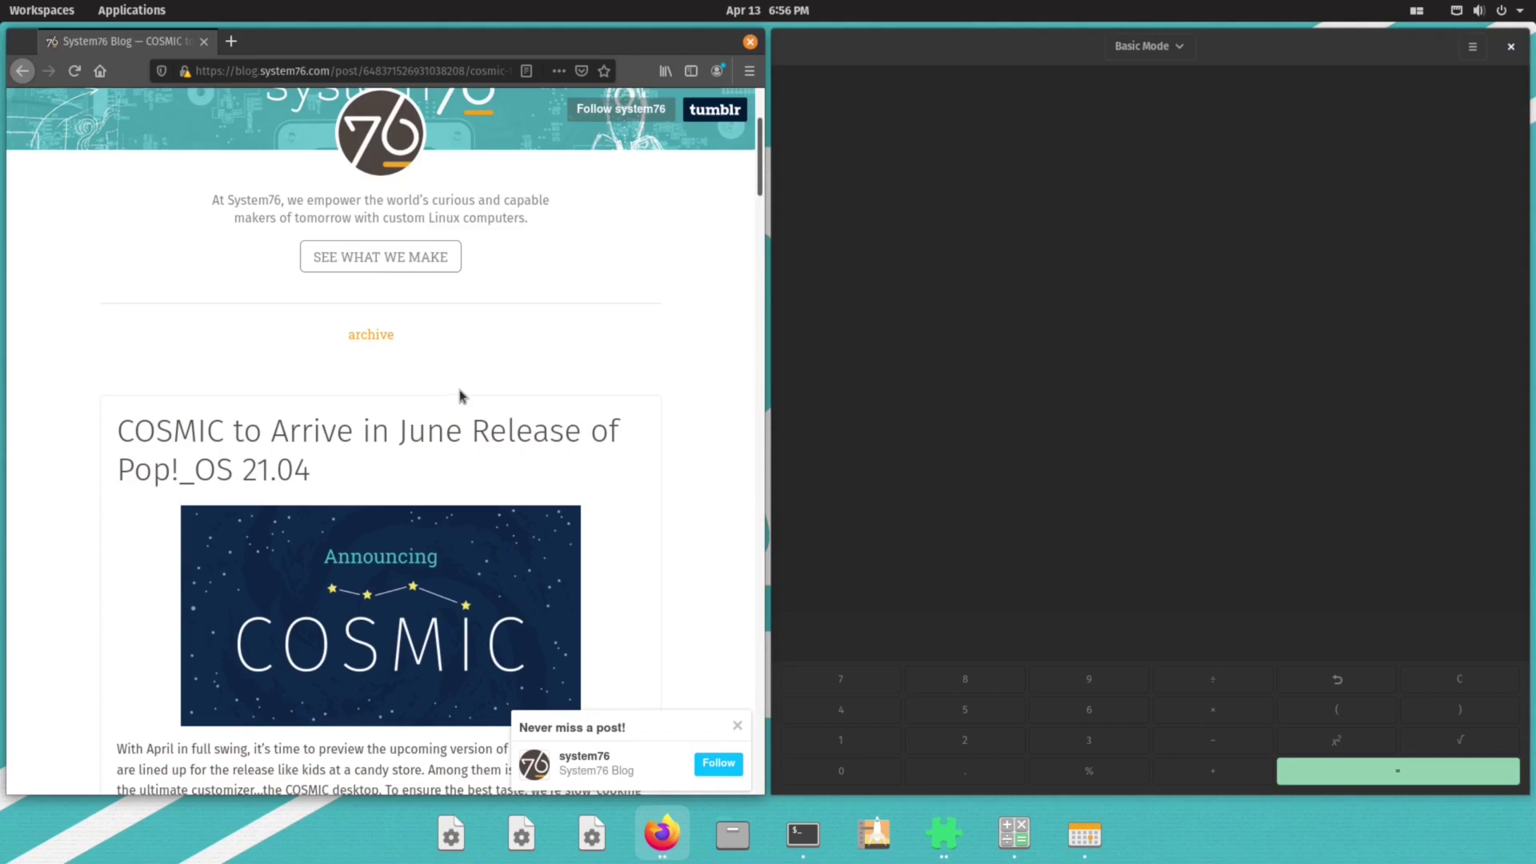
{"action": "scroll", "coordinate": [513, 473], "scroll_direction": "down", "scroll_amount": 15}
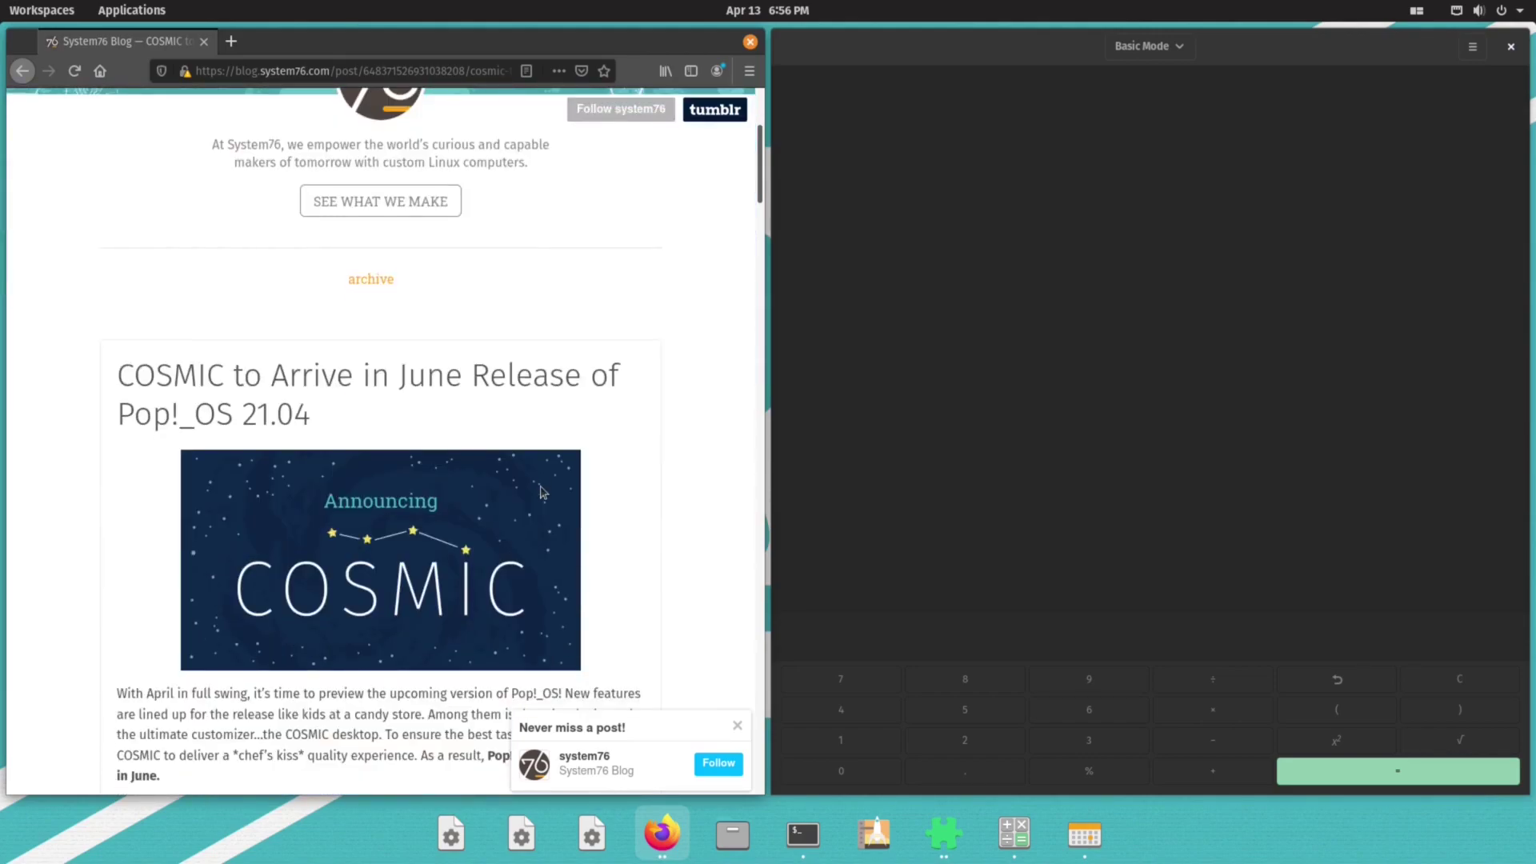